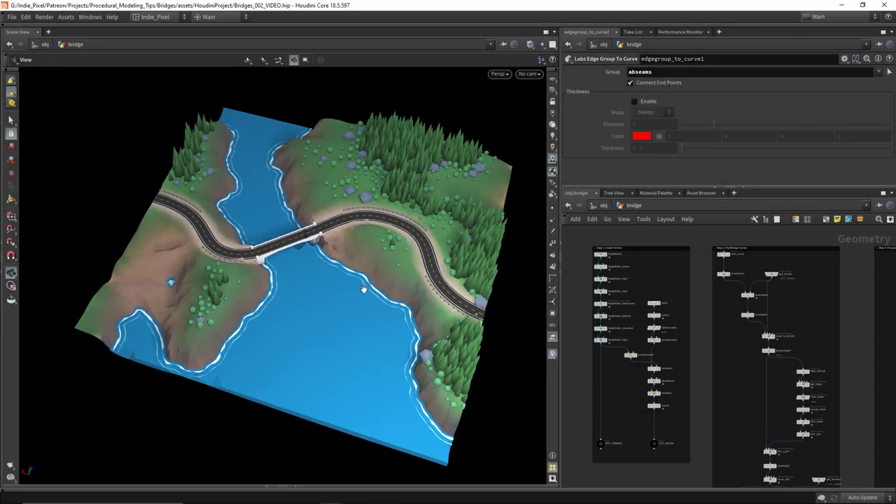
Examine the finished terrain, road and bridge from several angles, and inspect the user_curve node that drives the road.
scroll(357, 288, up, 5)
scroll(357, 289, down, 5)
drag(343, 260, 226, 157)
drag(413, 255, 386, 288)
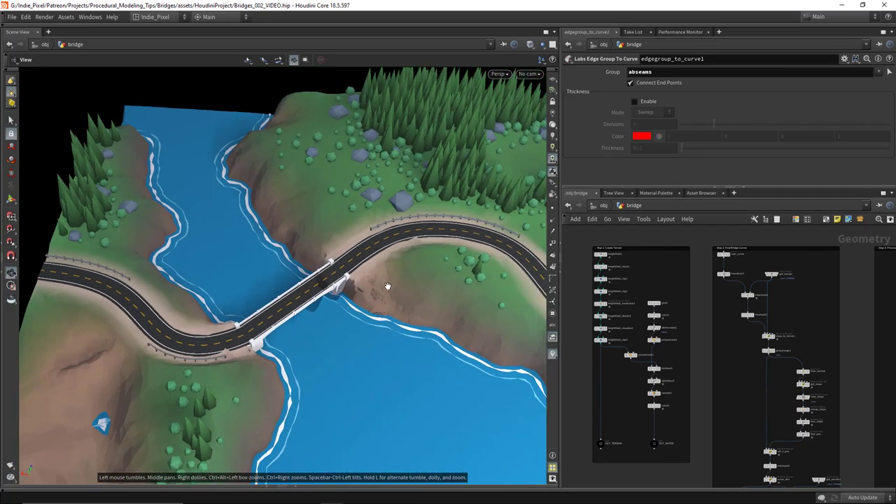
scroll(341, 208, up, 5)
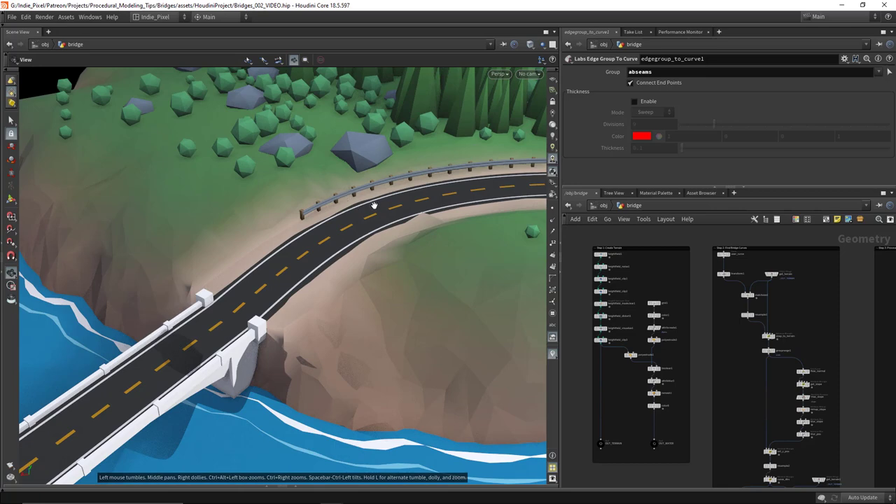
drag(374, 205, 386, 246)
scroll(356, 237, down, 5)
drag(282, 254, 295, 287)
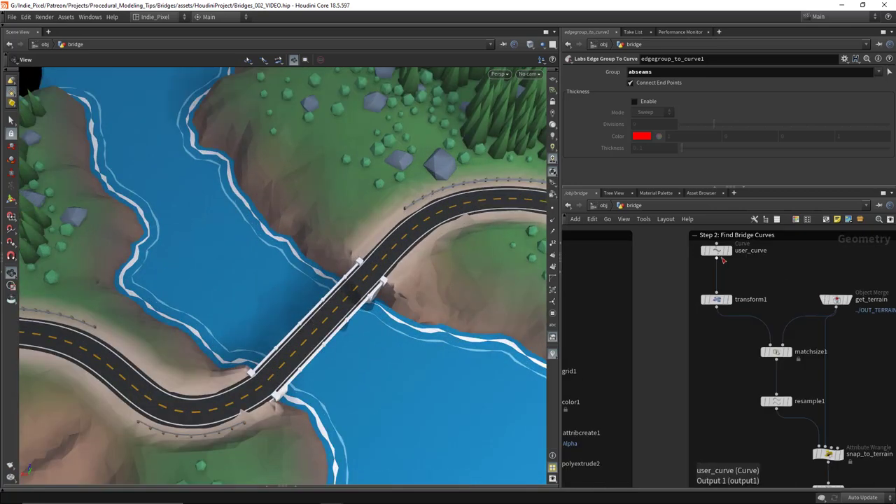
click(715, 250)
drag(329, 252, 278, 282)
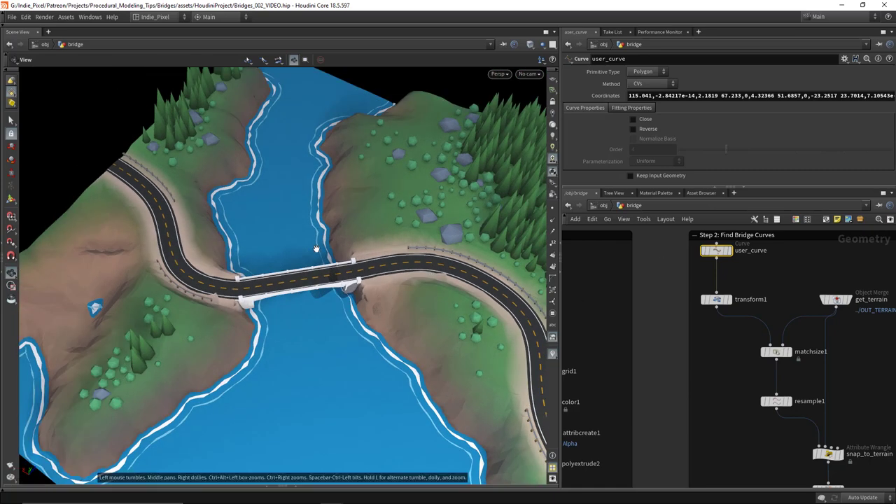
key(Return)
drag(418, 260, 378, 241)
alt+drag(407, 300, 351, 246)
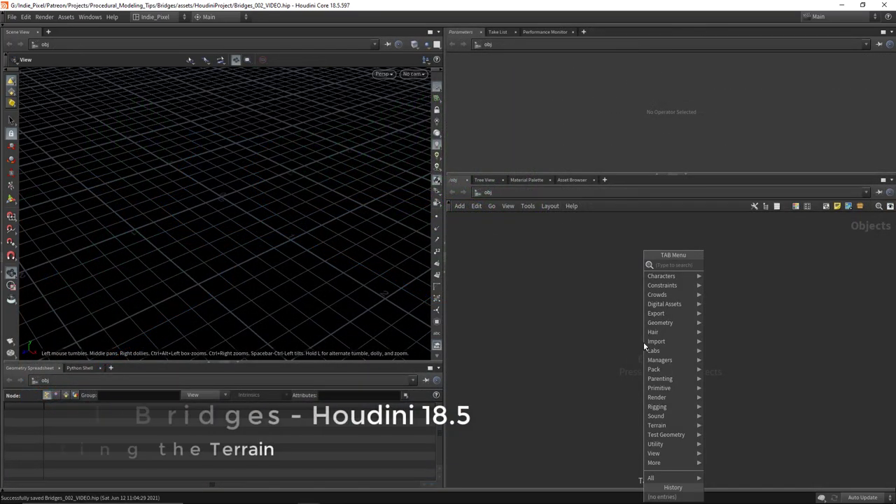
Create a Geometry object named bridge and go inside its network.
text(geo)
key(Return)
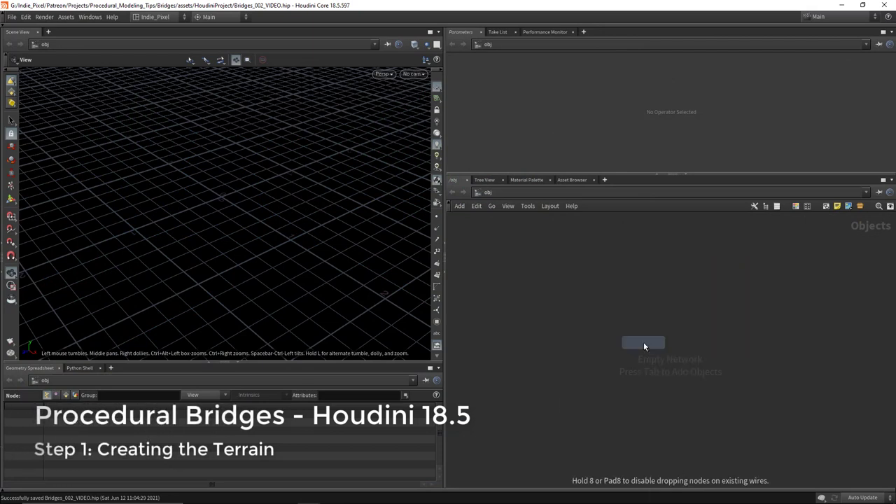
click(644, 342)
click(677, 343)
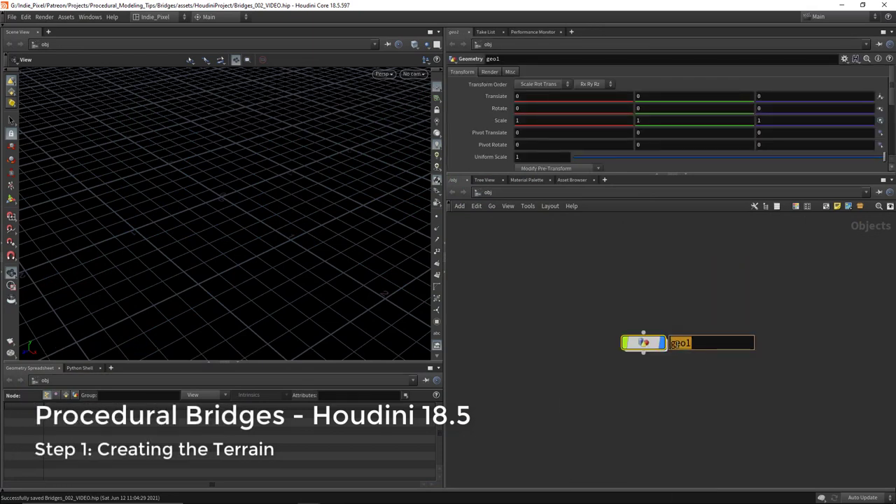
text(bridge)
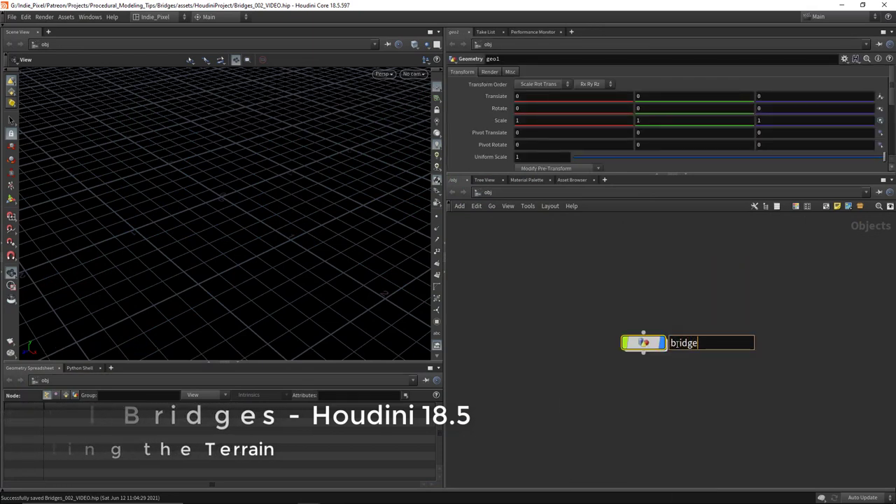
key(Return)
double_click(646, 342)
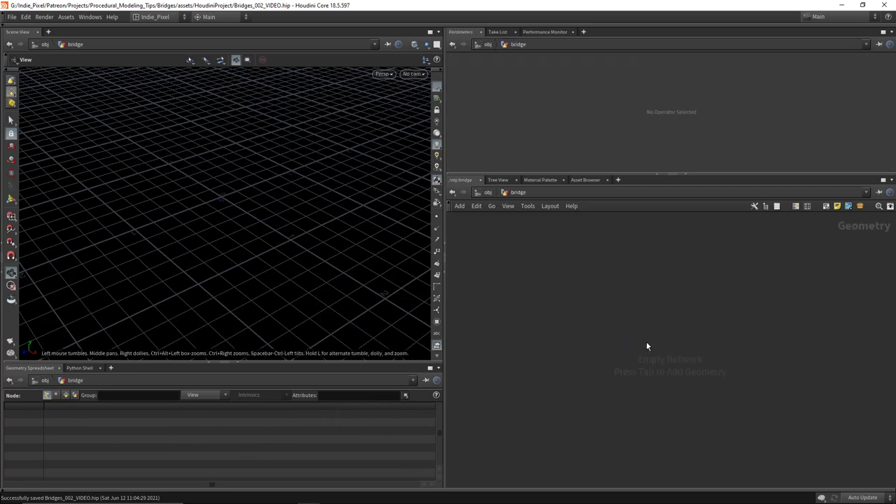
Add a HeightField node to the bridge network and set its size to 200 by 200.
key(Tab)
text(height)
key(Return)
click(647, 342)
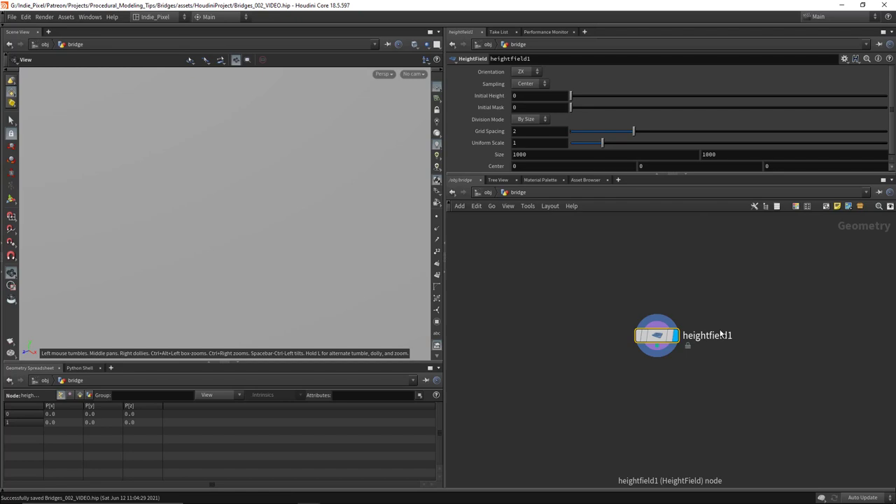
click(550, 155)
text(200)
key(Tab)
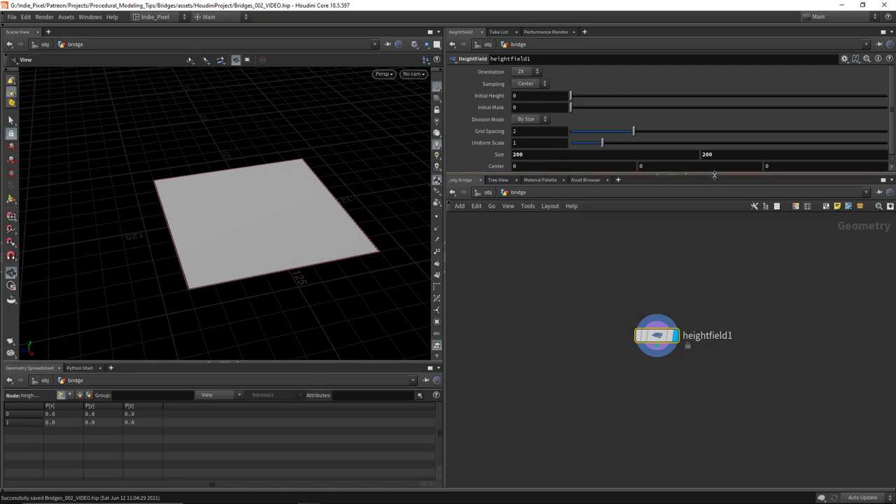
Add a HeightField Noise node connected below the heightfield and display its result.
drag(715, 175, 714, 184)
key(Tab)
text(height)
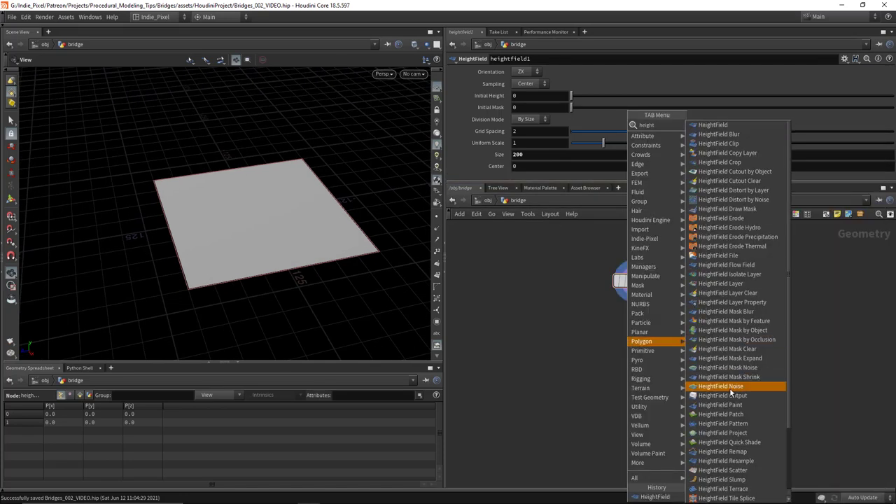
click(721, 386)
click(633, 330)
click(635, 344)
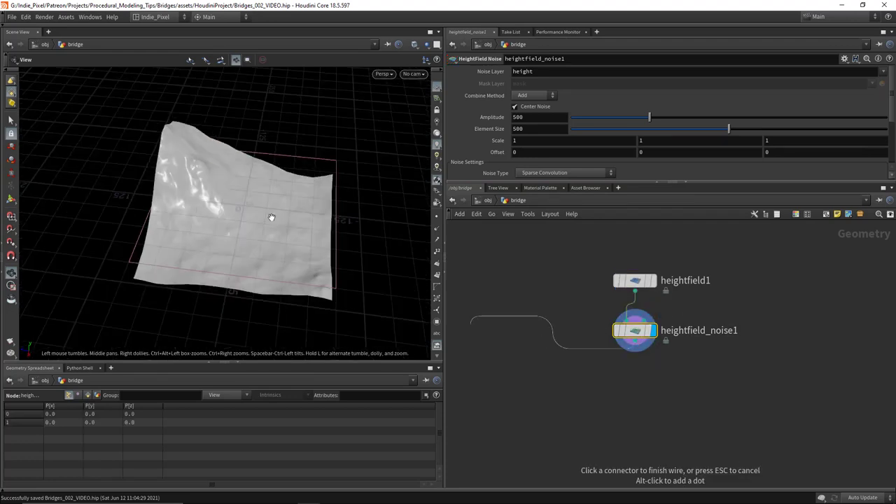
key(Escape)
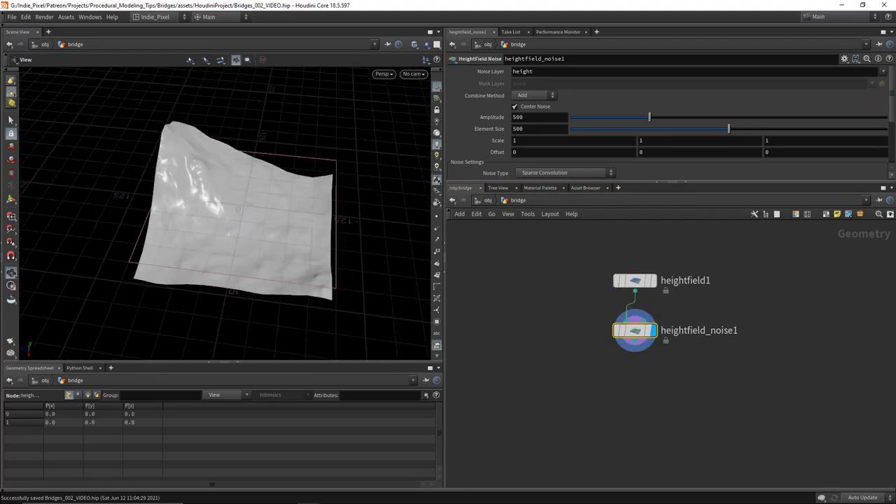
Set the height noise to amplitude 674, element size 123, max octaves 6.15 and roughness 0.371.
drag(651, 120, 609, 131)
drag(308, 184, 406, 150)
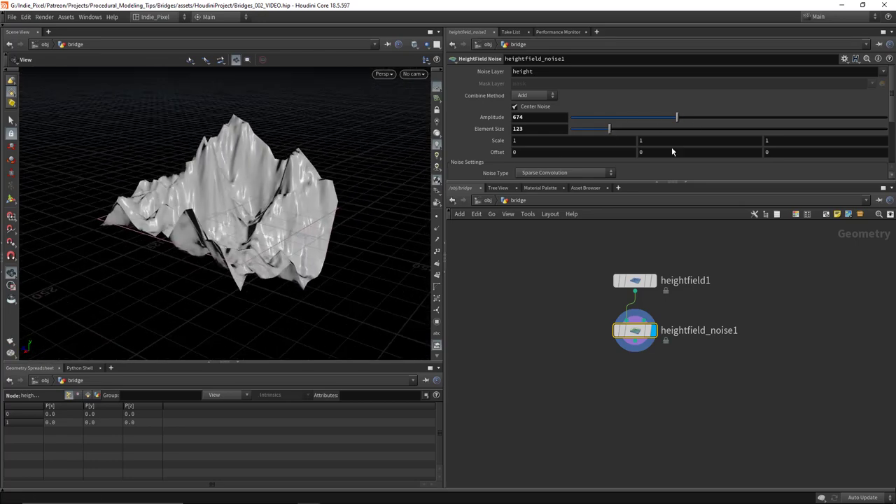
scroll(669, 148, down, 2)
scroll(669, 147, down, 3)
drag(728, 147, 690, 155)
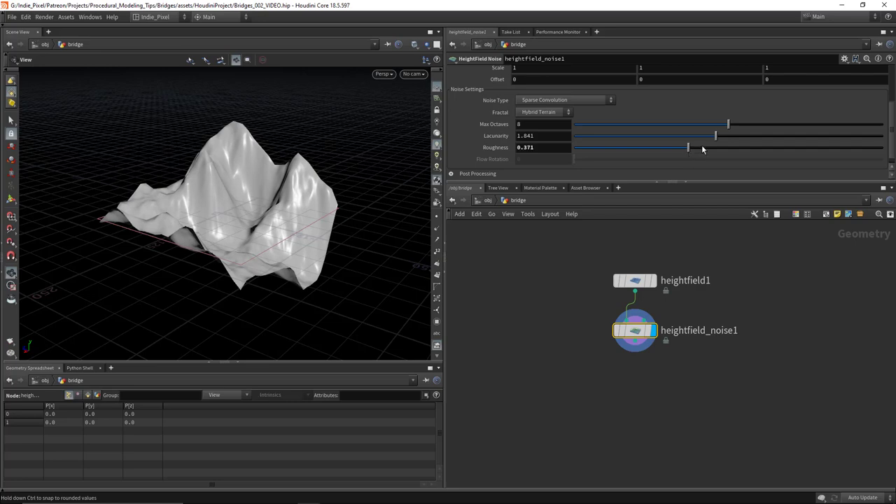
Add a HeightField Clip node connected below the noise node.
key(Tab)
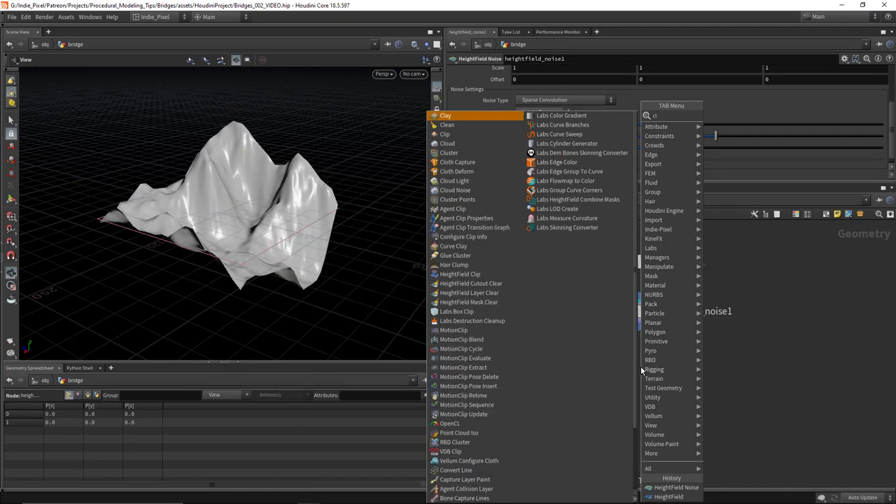
text(clip)
click(734, 162)
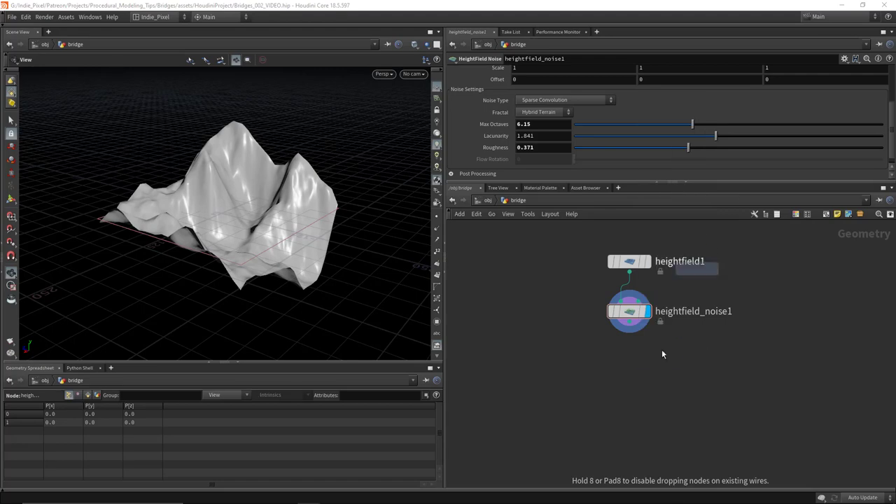
click(629, 357)
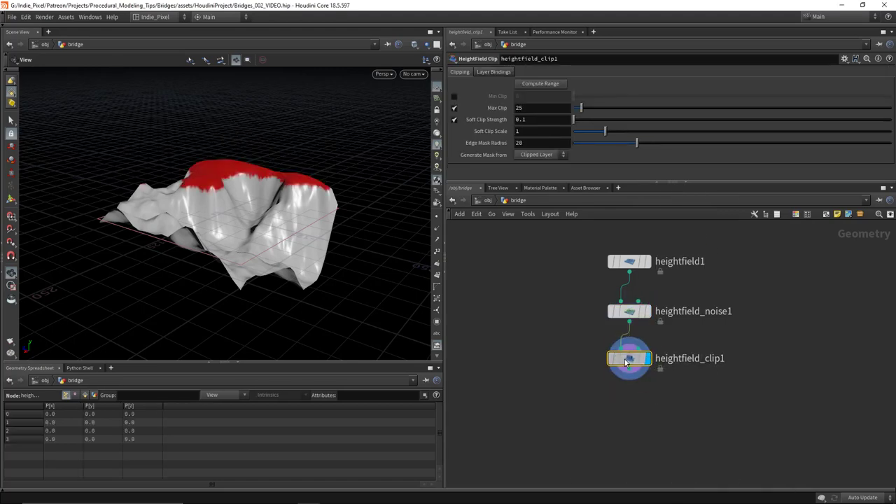
Disable the clip's maximum limit and enable its minimum limit at 0.26 to flatten the low ground.
drag(294, 231, 388, 160)
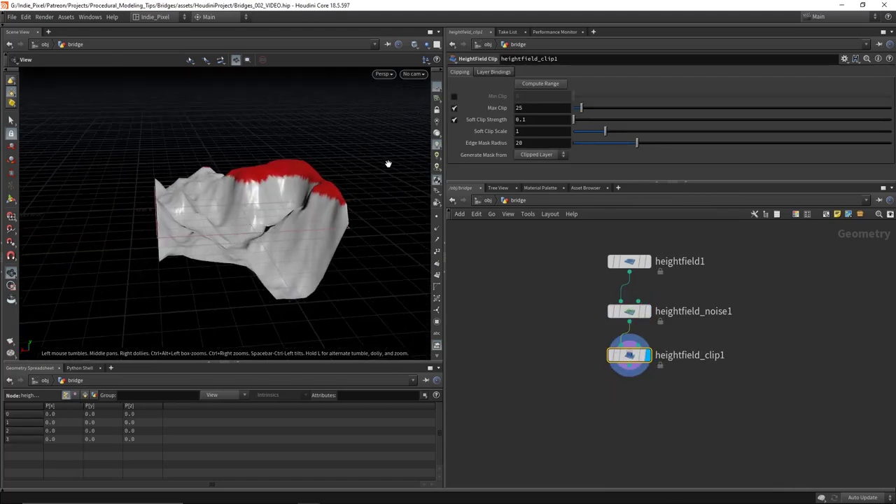
click(454, 107)
click(454, 96)
mouse_move(577, 98)
mouse_down()
mouse_move(586, 98)
mouse_move(574, 98)
mouse_up()
middle_drag(527, 98, 527, 110)
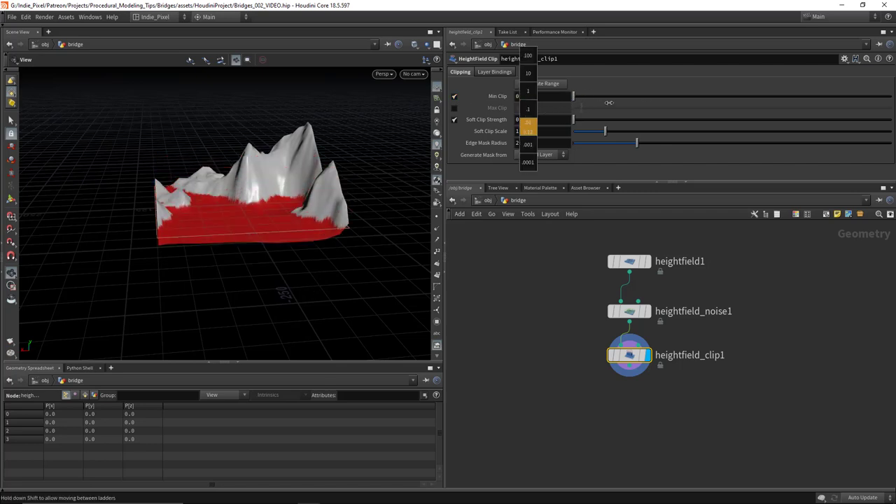
middle_drag(714, 95, 714, 94)
drag(360, 150, 224, 210)
Add a second HeightField Clip after the first and set its max clip to 15 to cap the peaks.
key(Tab)
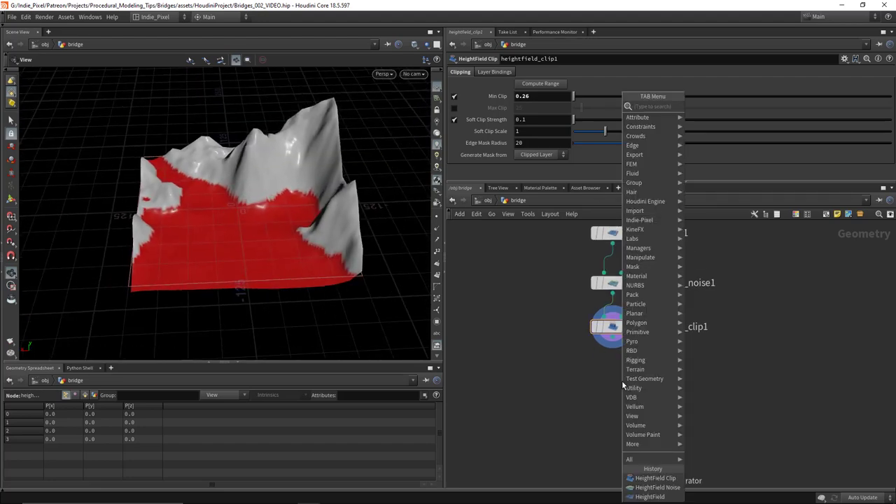
text(clip)
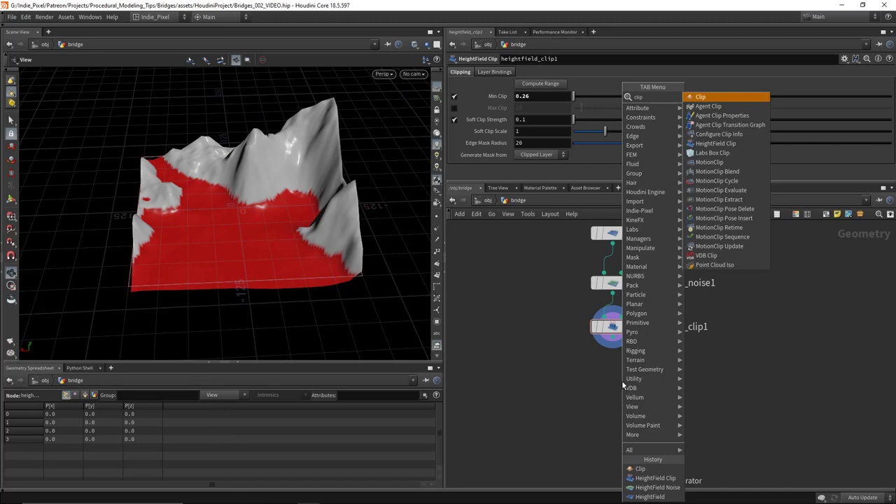
click(716, 143)
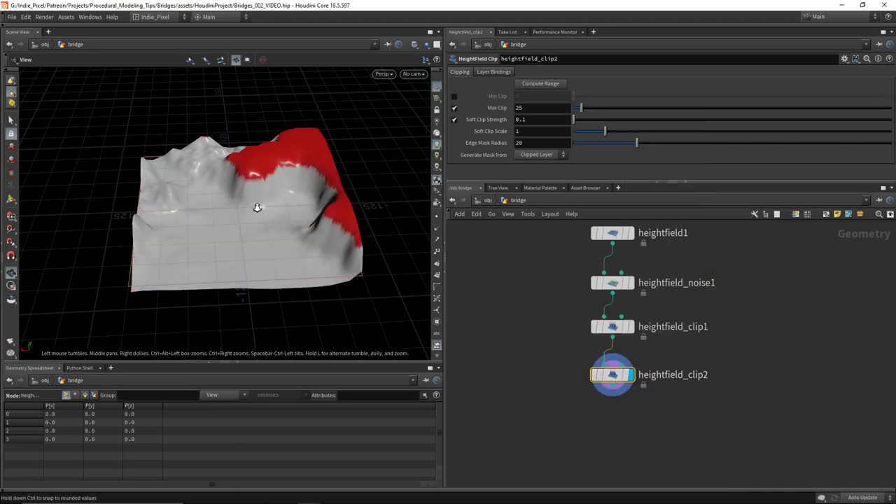
drag(256, 206, 374, 133)
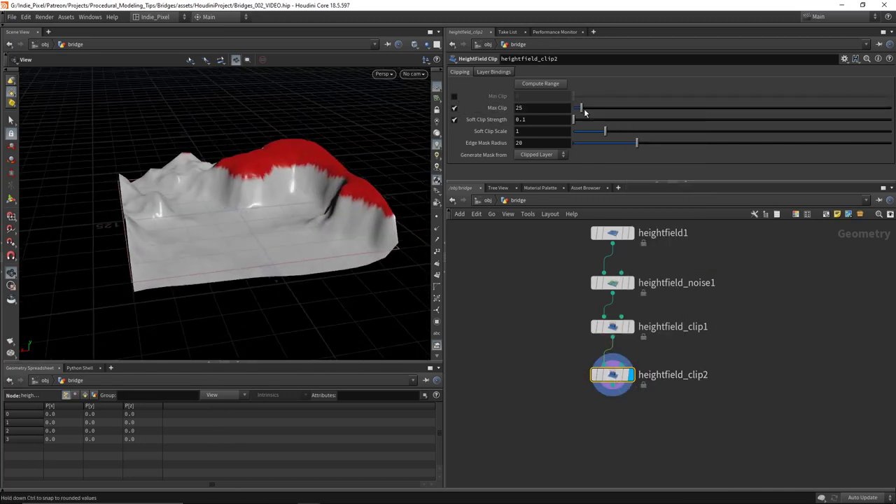
click(546, 85)
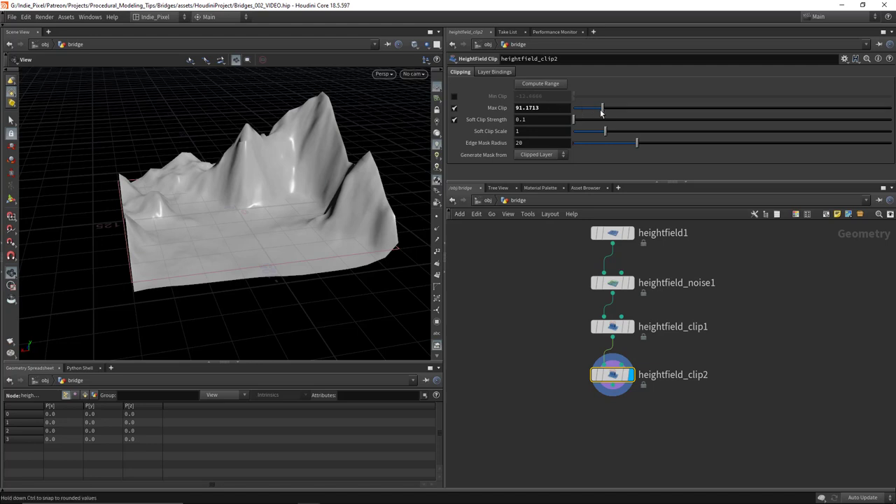
drag(598, 112, 578, 119)
drag(294, 182, 211, 231)
Set the height noise offset to -77, 0, -89 to shift the terrain pattern.
middle_drag(513, 305, 513, 340)
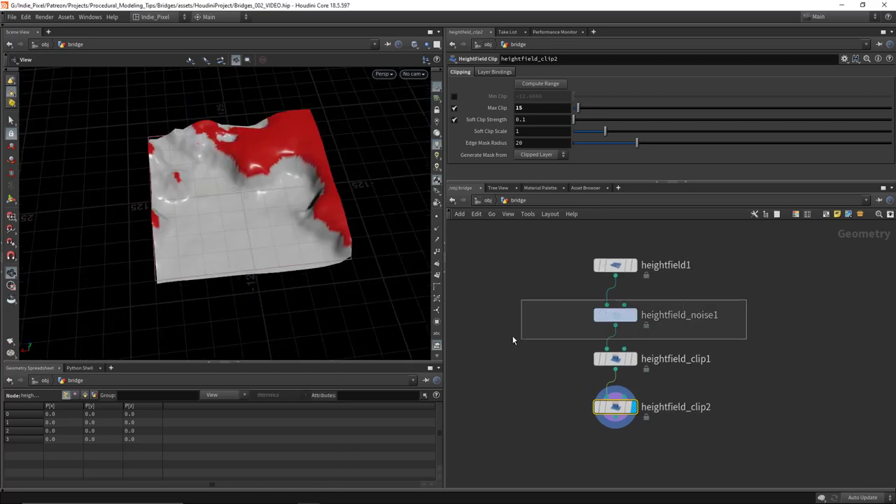
drag(513, 340, 513, 340)
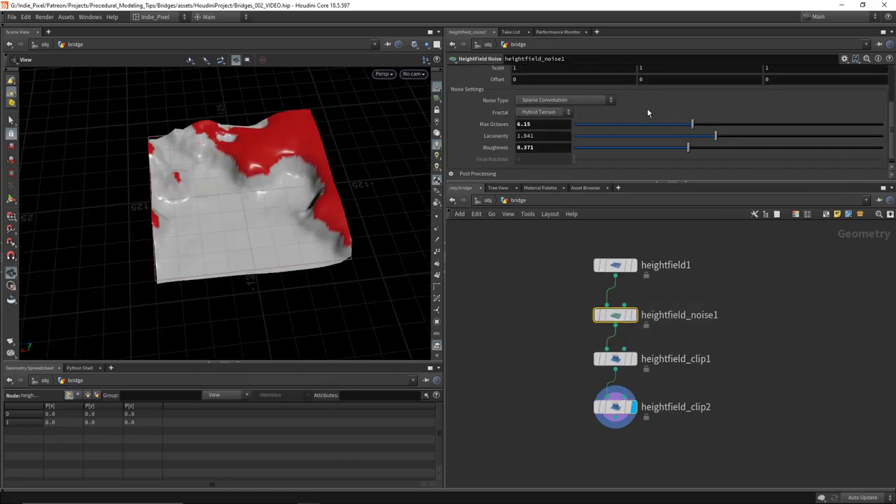
scroll(630, 129, up, 3)
click(534, 127)
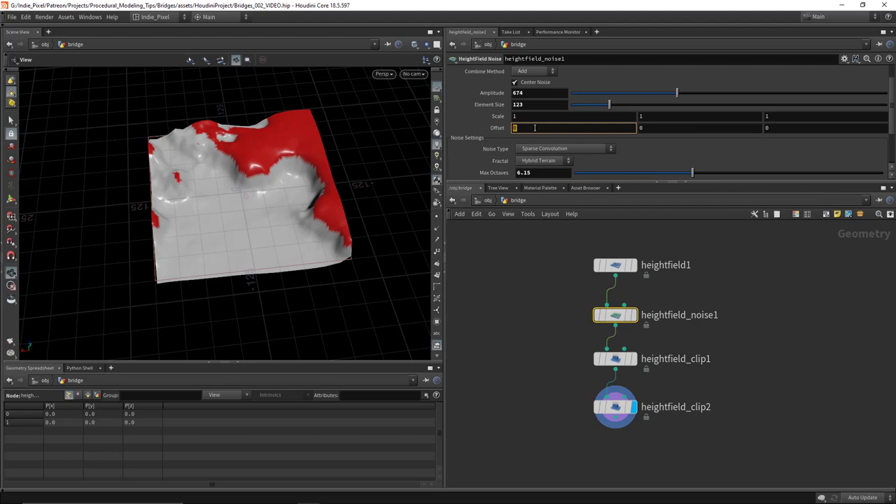
key(Tab)
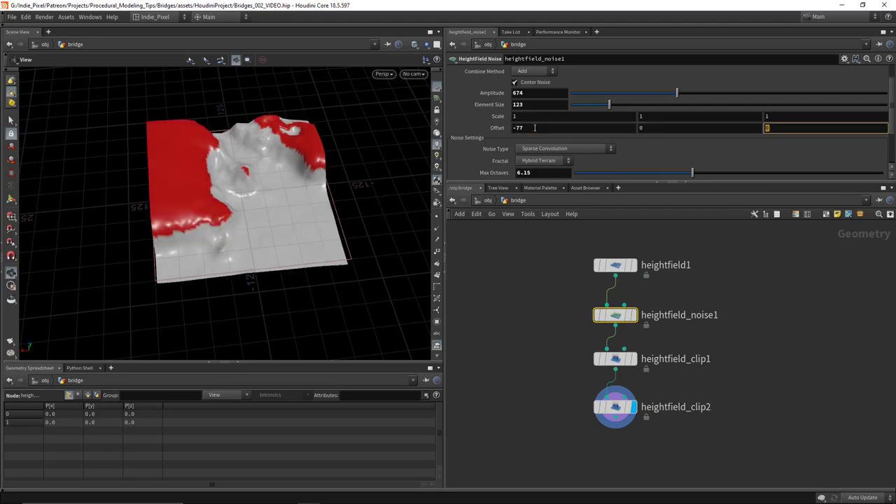
text(-89)
key(Return)
drag(210, 210, 402, 238)
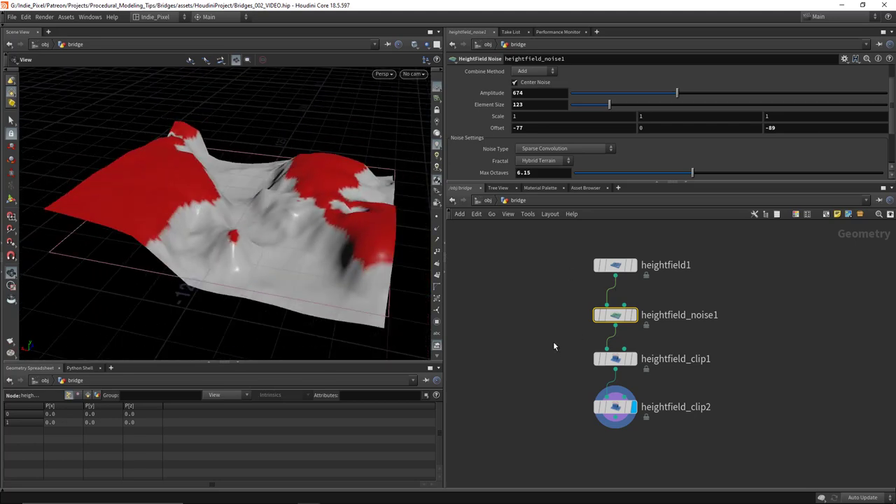
Set the first clip node's soft clip strength to 0.224 and its soft clip scale to 4.46.
click(616, 408)
middle_drag(534, 131, 534, 131)
middle_drag(477, 126, 196, 79)
drag(210, 210, 315, 199)
click(616, 358)
mouse_move(578, 119)
mouse_down()
mouse_move(699, 123)
mouse_move(565, 125)
mouse_move(724, 130)
mouse_up()
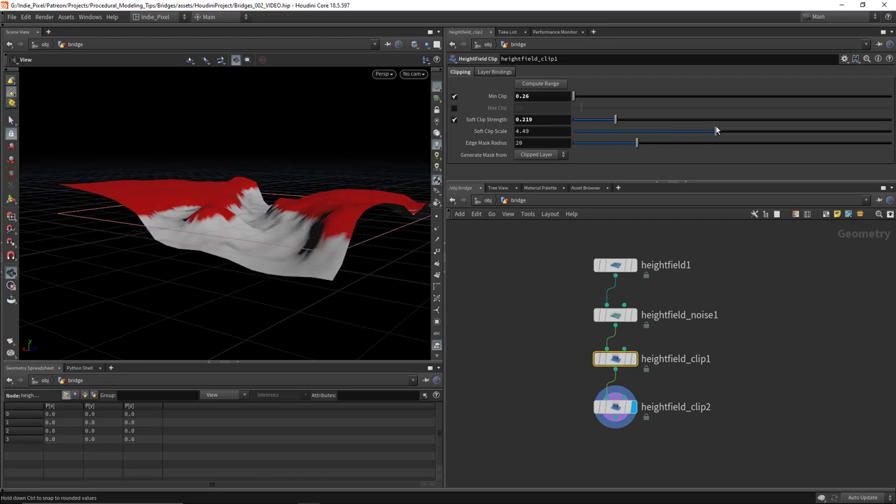
drag(613, 120, 616, 120)
drag(155, 231, 352, 192)
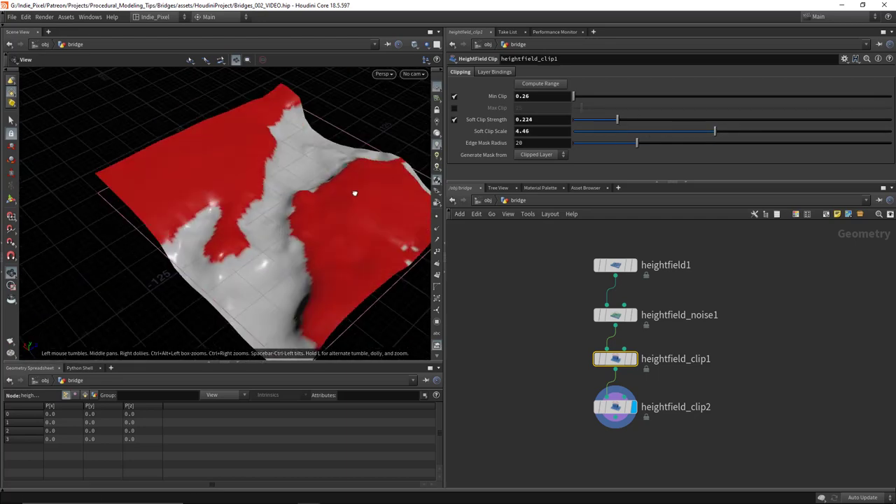
Add a HeightField Mask Clear node after the second clip to remove the mask layer.
middle_drag(750, 401, 753, 359)
key(Tab)
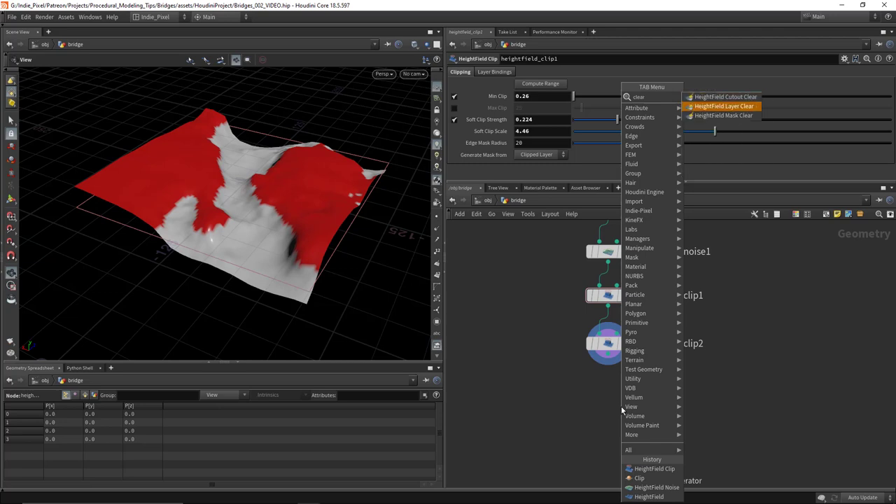
key(Escape)
click(621, 406)
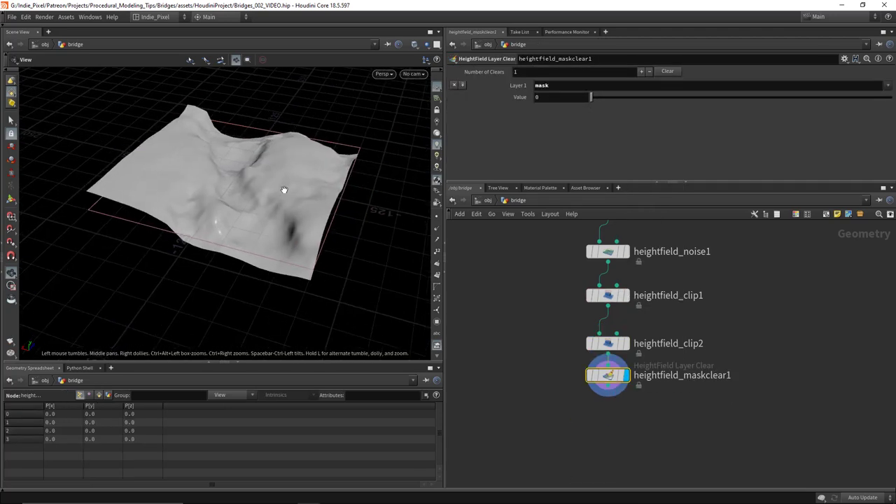
Add a HeightField Distort by Noise node after the mask clear node and wire it in.
key(Tab)
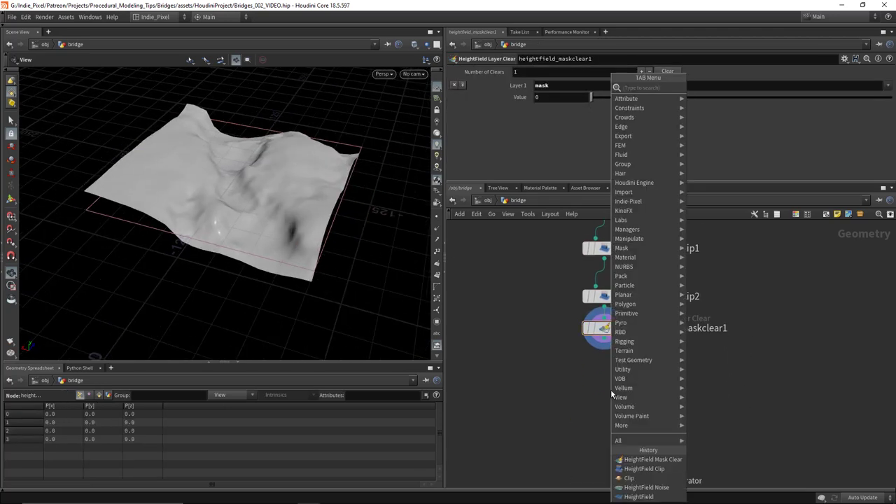
text(dis)
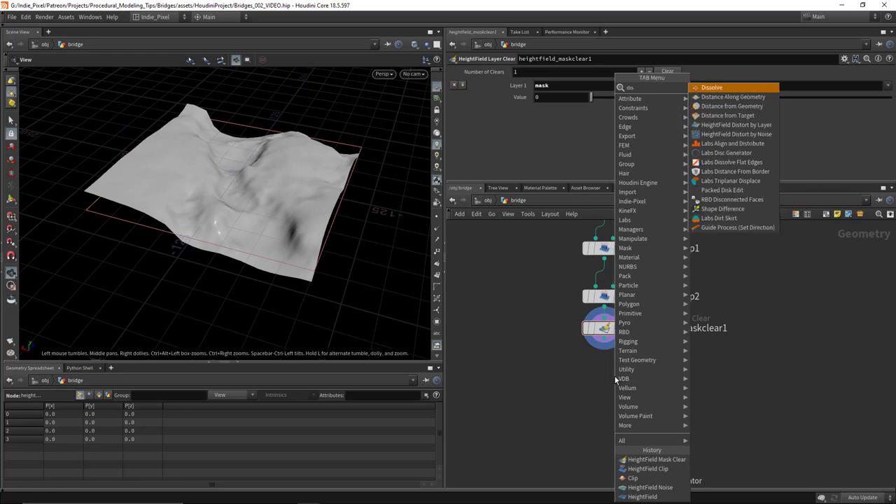
key(Down)
key(Down)
key(Down)
key(Down)
key(Down)
key(Return)
click(608, 381)
scroll(608, 380, up, 3)
click(599, 328)
click(594, 395)
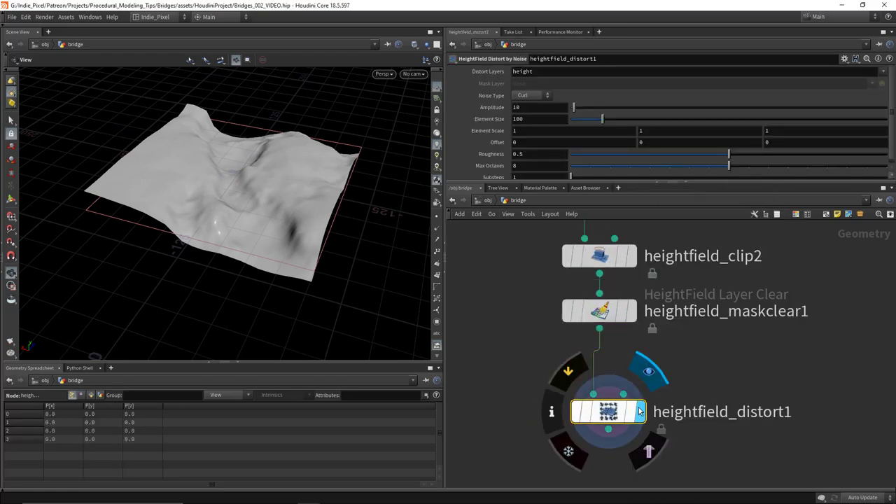
Display the distort node and set its noise amplitude to 19.
click(639, 412)
drag(573, 109, 577, 111)
drag(210, 175, 270, 112)
Add a HeightField Visualize node after the distort node and compute its elevation range.
scroll(701, 304, down, 2)
key(Tab)
text(visu)
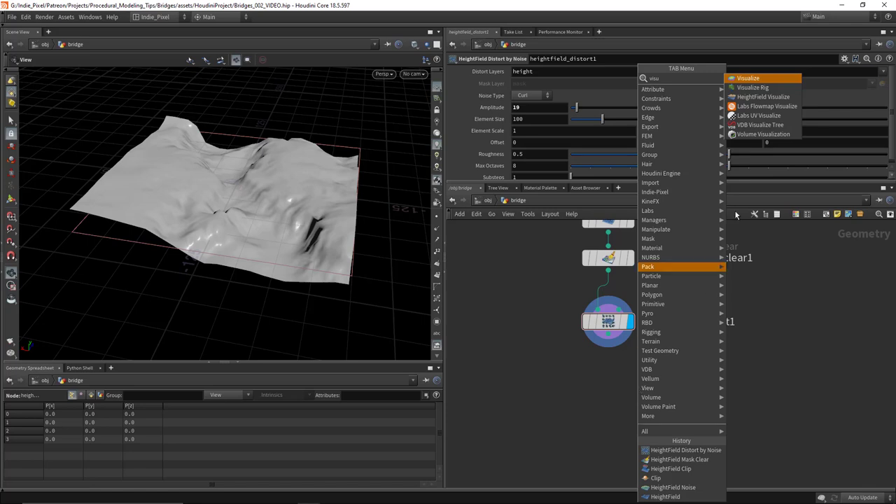
click(763, 97)
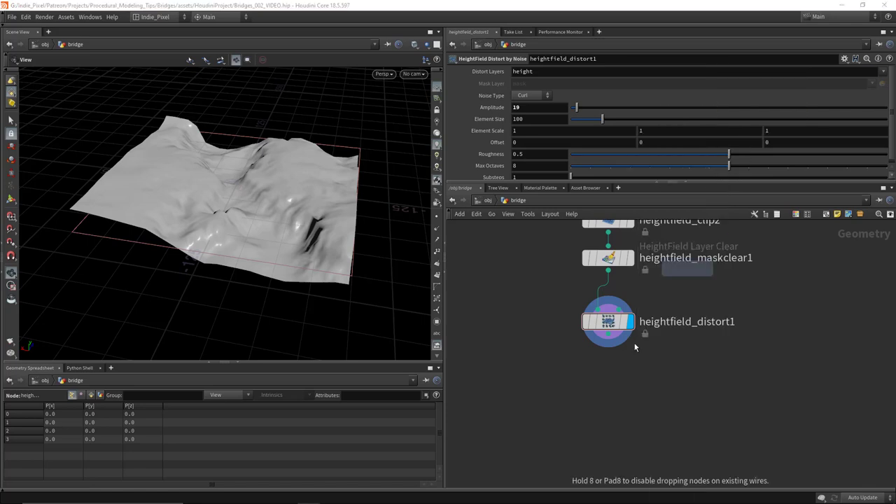
click(607, 384)
click(551, 128)
Delete all points of the visualize node's height ramp except the first one.
scroll(700, 130, down, 3)
key(Delete)
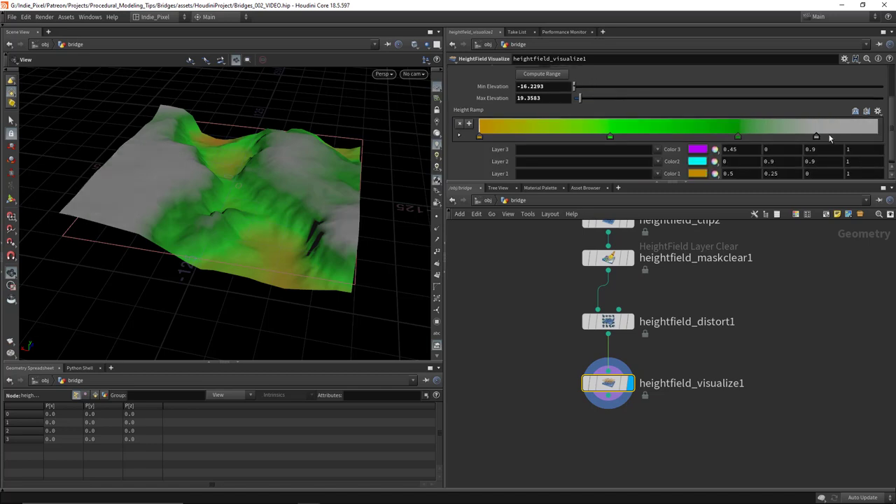
click(816, 136)
key(Delete)
click(738, 136)
key(Delete)
click(610, 136)
key(Delete)
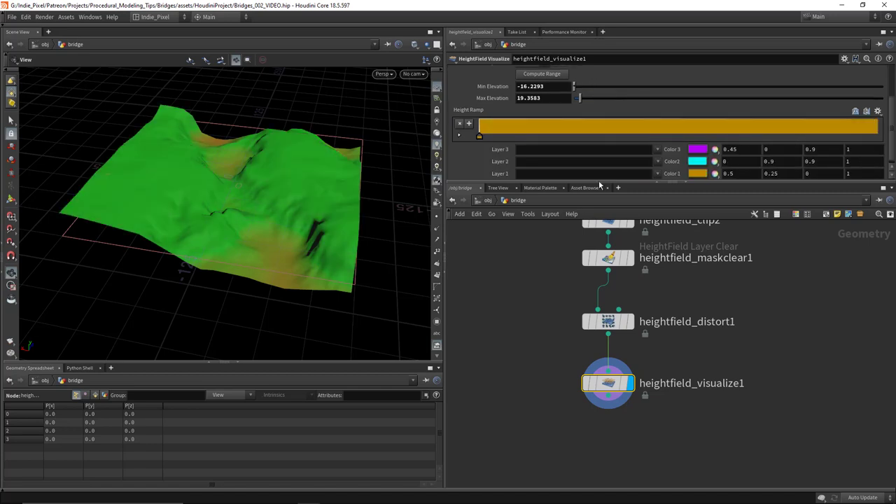
Color the remaining height ramp point a dark brown with RGB 0.234, 0.14625, 0.0585.
double_click(479, 136)
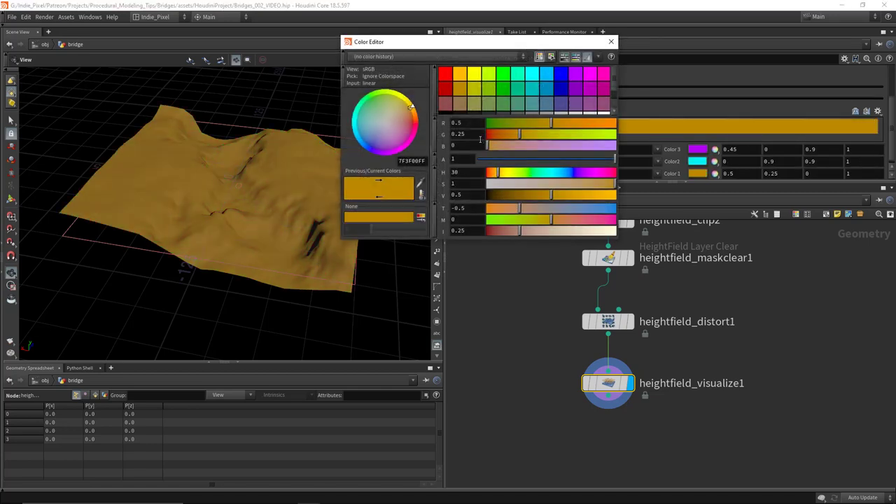
click(450, 105)
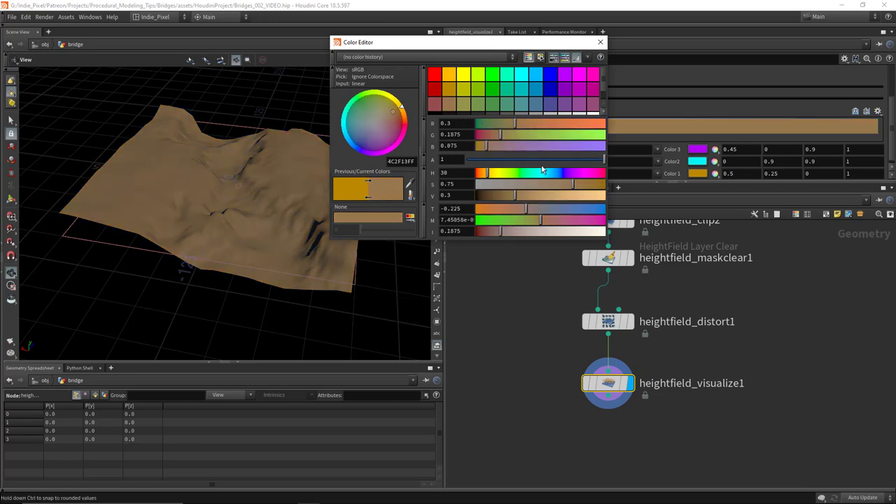
click(503, 196)
click(600, 42)
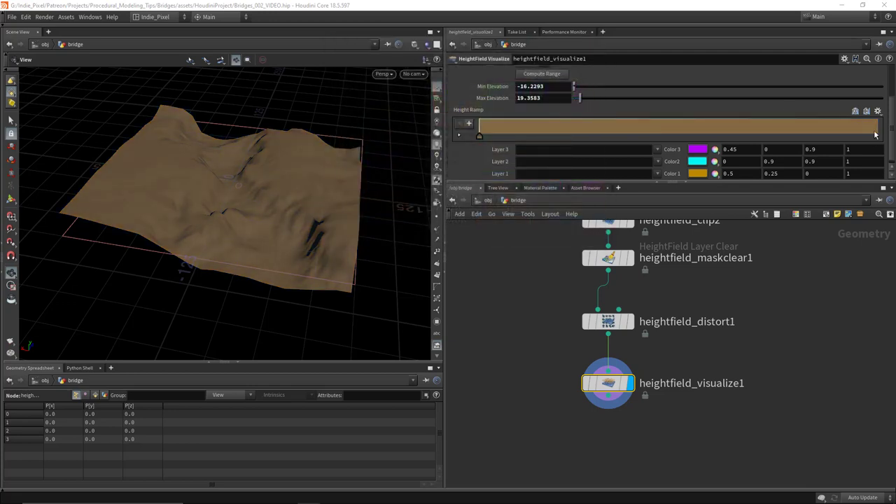
Add a point at the high end of the height ramp and color it muted green, RGB 0.1875, 0.3, 0.075.
double_click(875, 137)
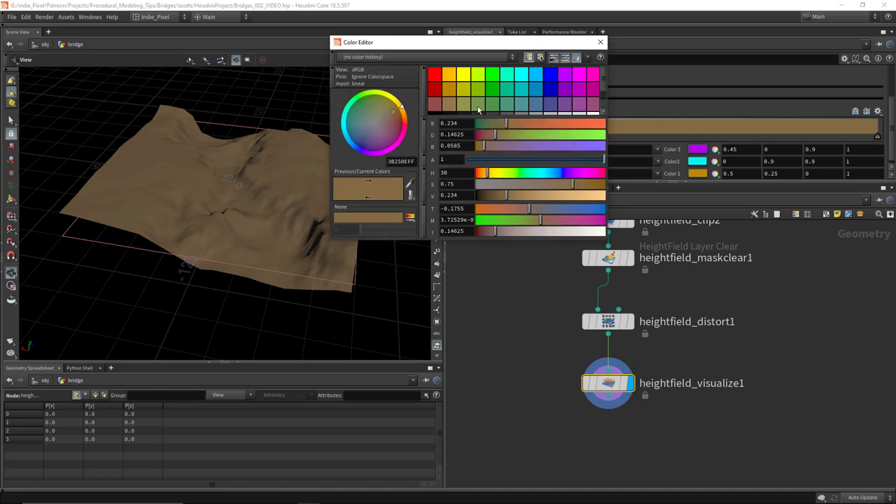
click(479, 106)
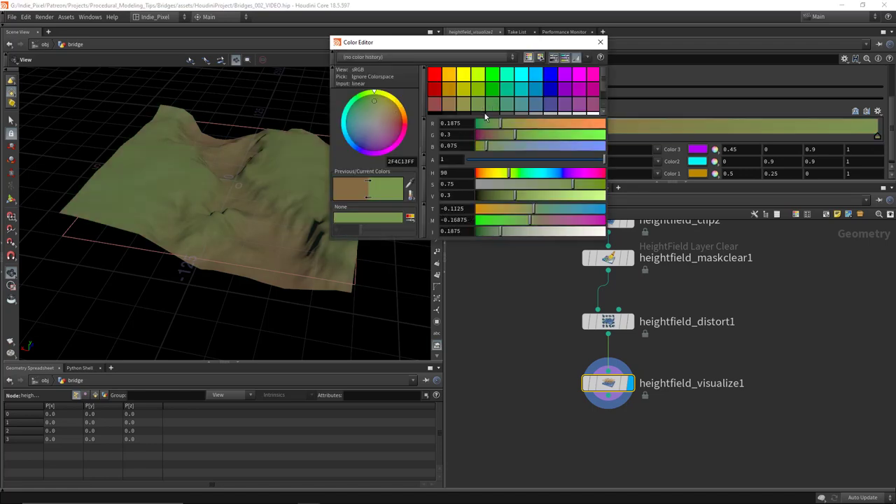
click(606, 42)
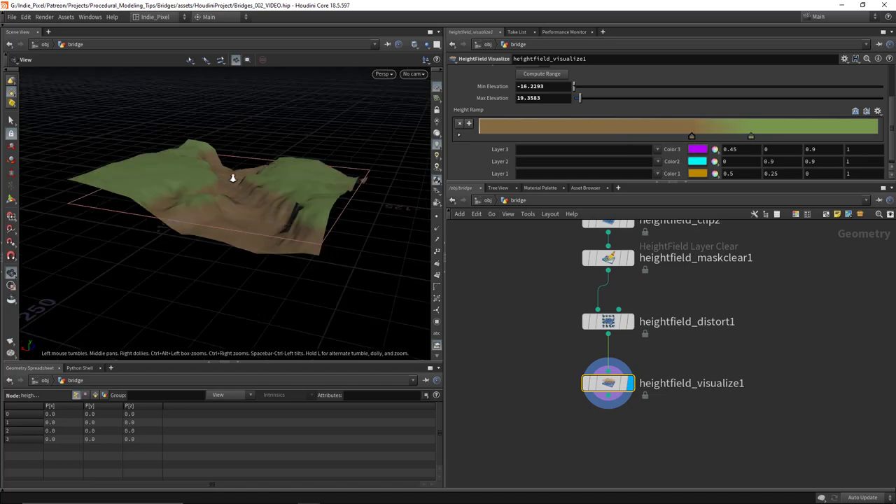
Select all seven heightfield nodes and lay them out in an evenly spaced chain.
scroll(602, 437, down, 3)
drag(578, 449, 664, 254)
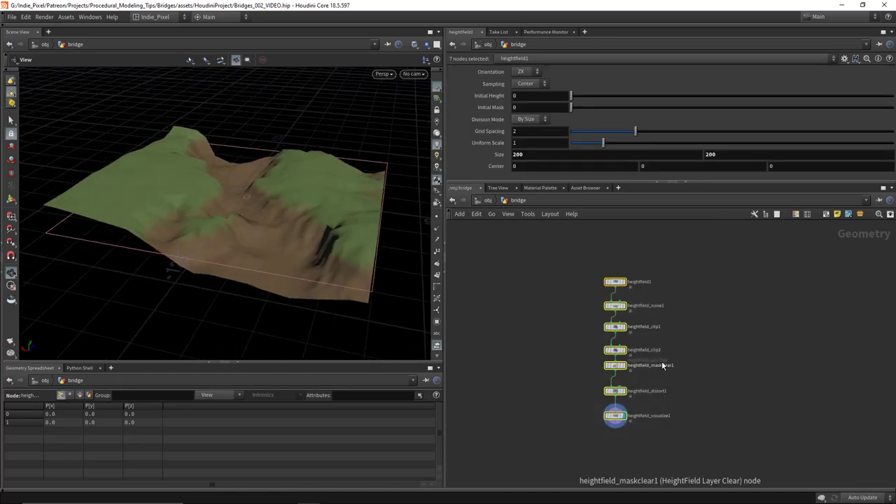
key(l)
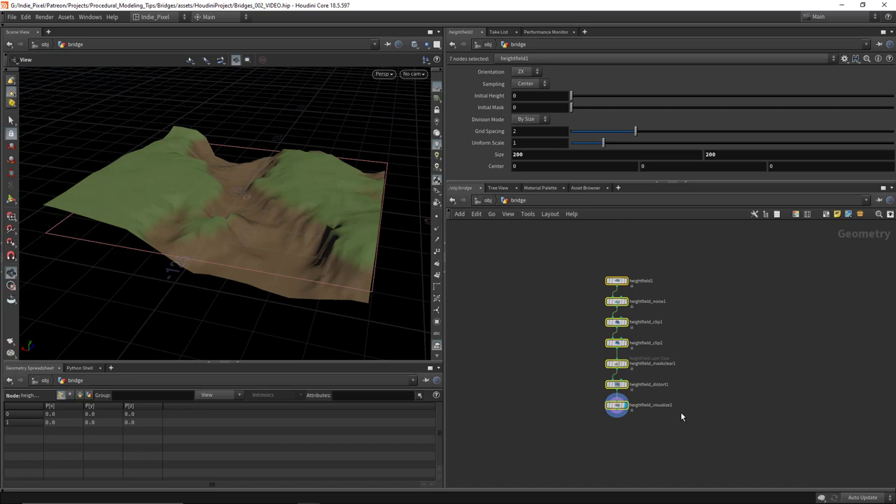
Add a Grid node beside the heightfield chain as the water surface.
click(680, 346)
key(Tab)
key(Return)
click(673, 341)
scroll(669, 364, up, 2)
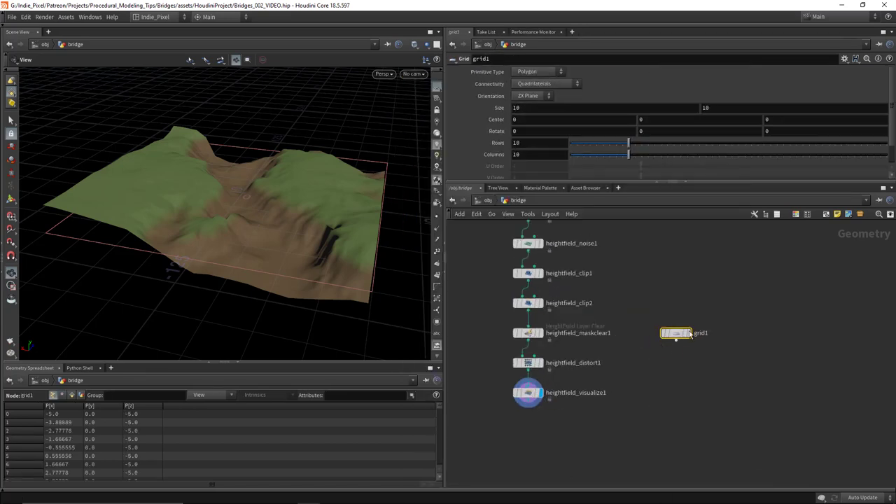
Link the grid's size to the heightfield1 size with relative references and show the grid as a template over the terrain.
middle_drag(670, 293, 678, 376)
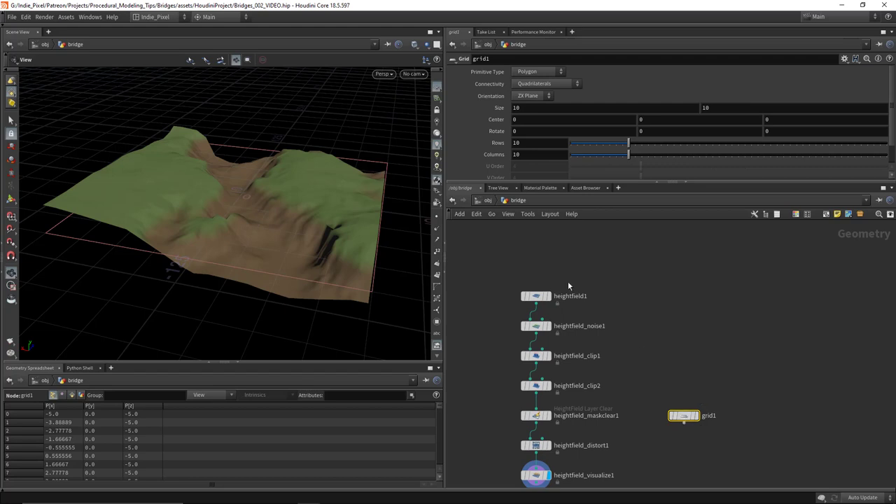
drag(568, 282, 508, 309)
right_click(504, 159)
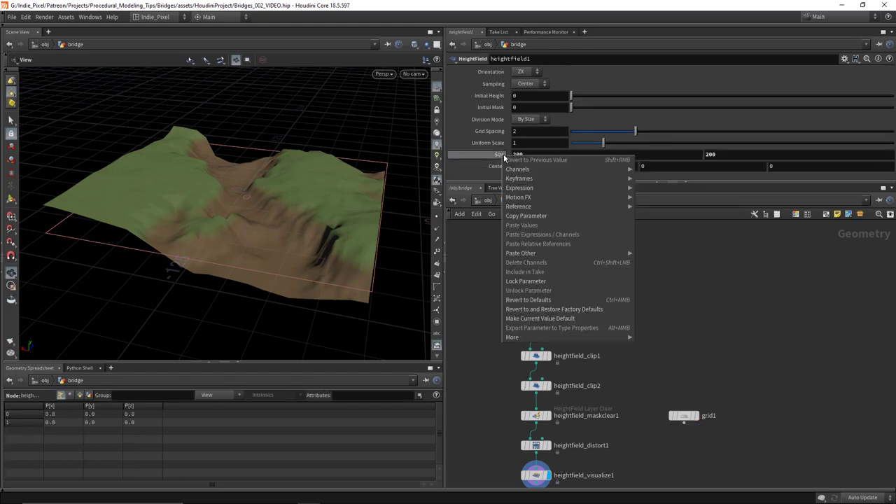
click(537, 217)
drag(669, 446, 669, 446)
right_click(499, 108)
click(531, 189)
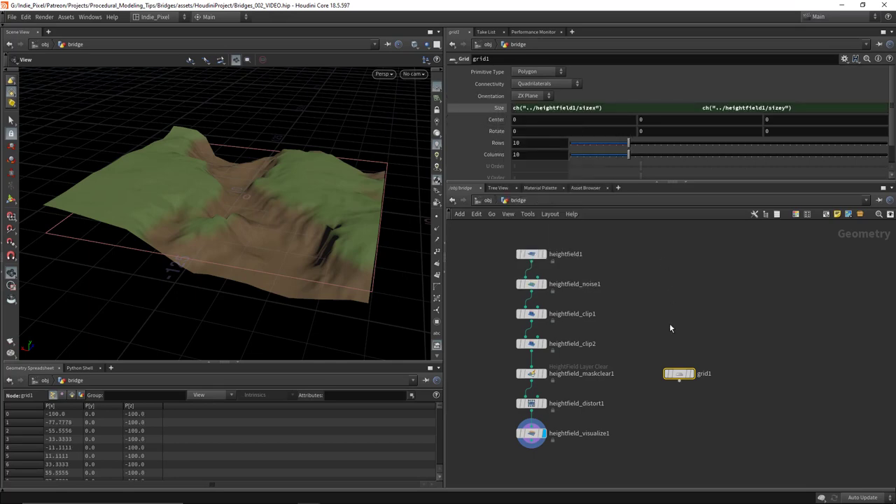
click(681, 350)
drag(301, 194, 350, 266)
Add a Color node below the grid and set its color to blue, RGB 0, 0.5, 1.
key(Tab)
text(color)
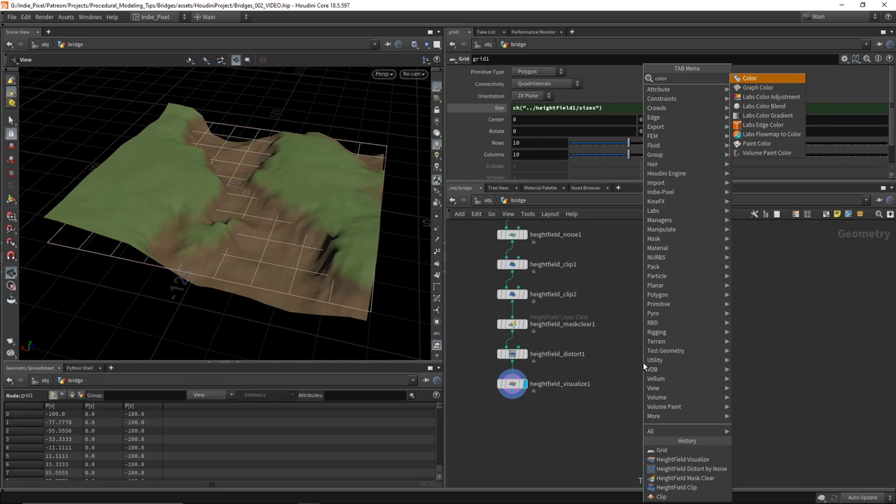
key(Return)
click(661, 354)
scroll(661, 354, up, 3)
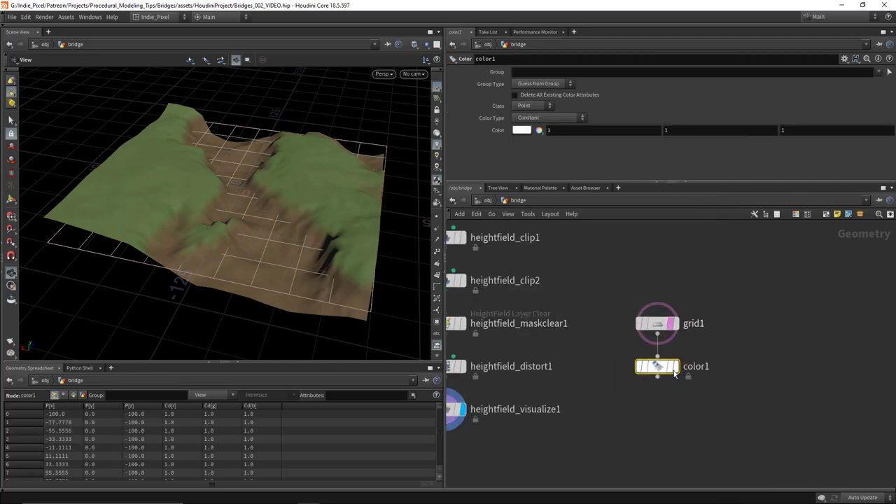
click(514, 133)
click(537, 84)
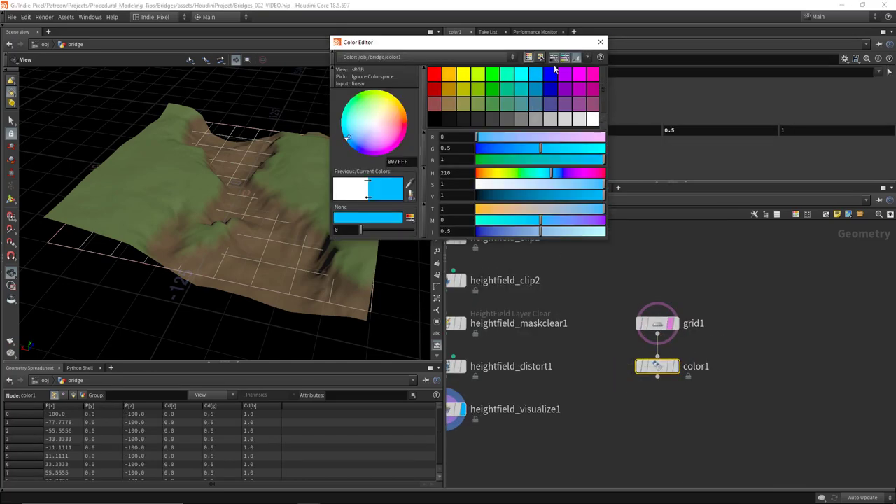
click(600, 42)
Display the Color node, then combine it with the heightfield visualize node in a Merge node and display the merged result.
scroll(604, 286, down, 2)
key(r)
drag(565, 320, 565, 330)
drag(697, 265, 644, 324)
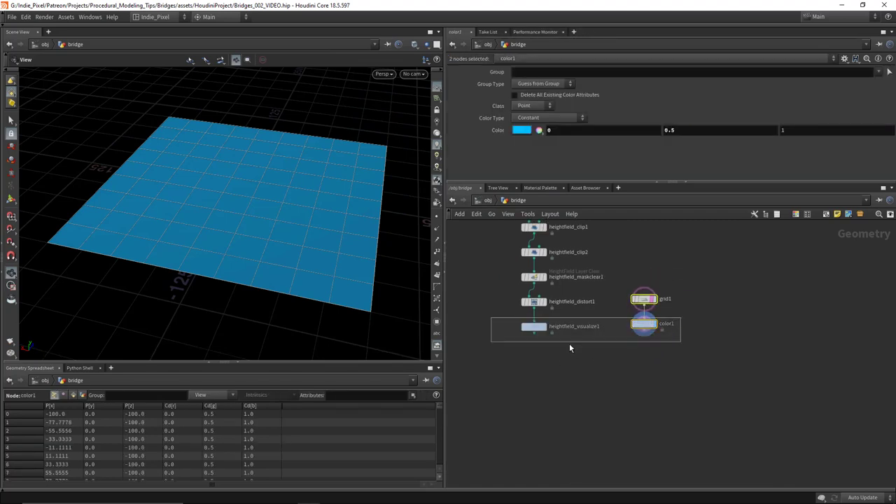
drag(570, 348, 585, 434)
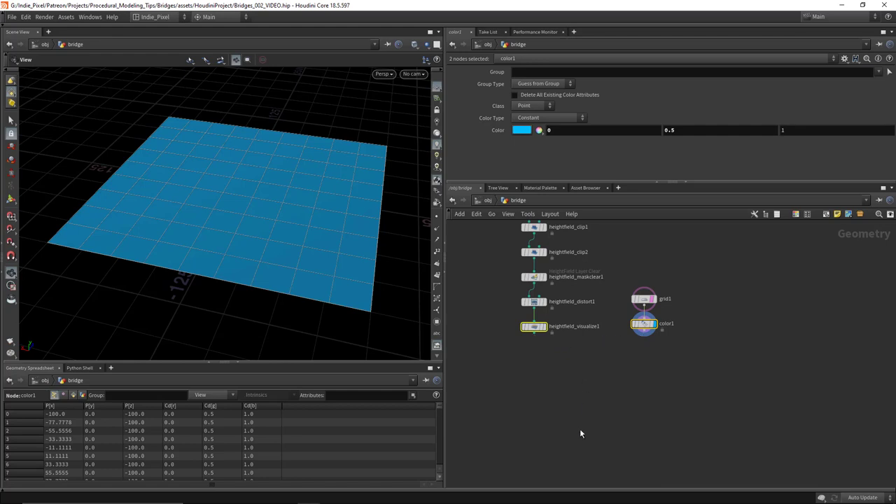
alt+click(576, 396)
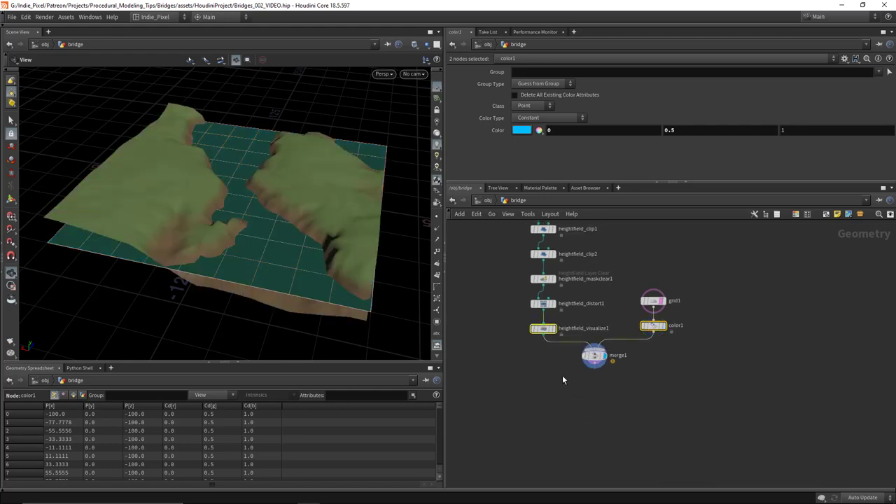
drag(275, 224, 308, 210)
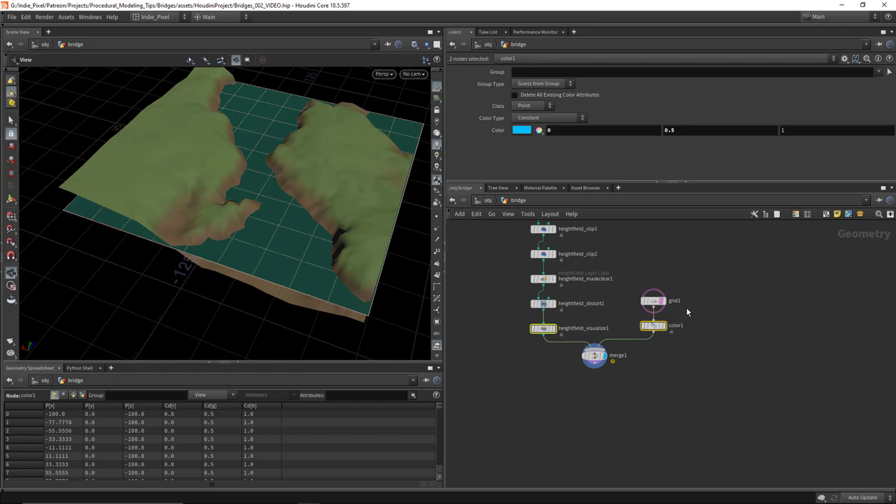
Turn off the grid's template display and set the display back to the merge node.
click(676, 326)
scroll(668, 343, up, 3)
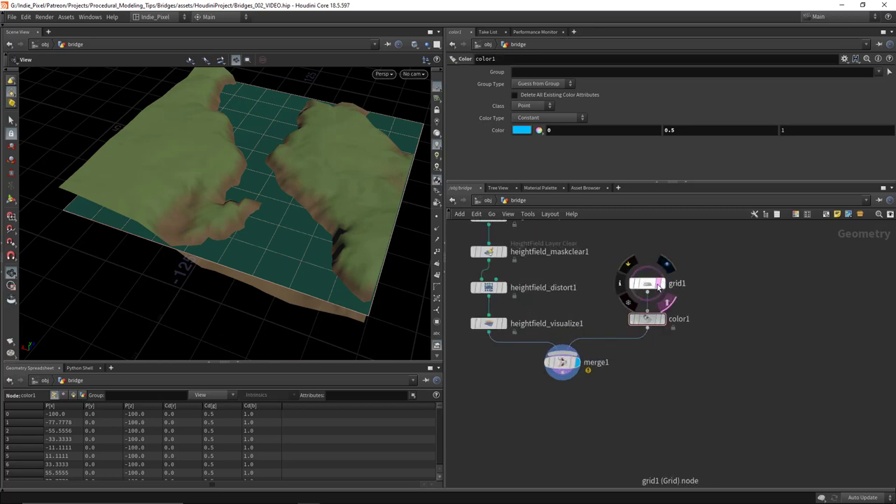
click(659, 320)
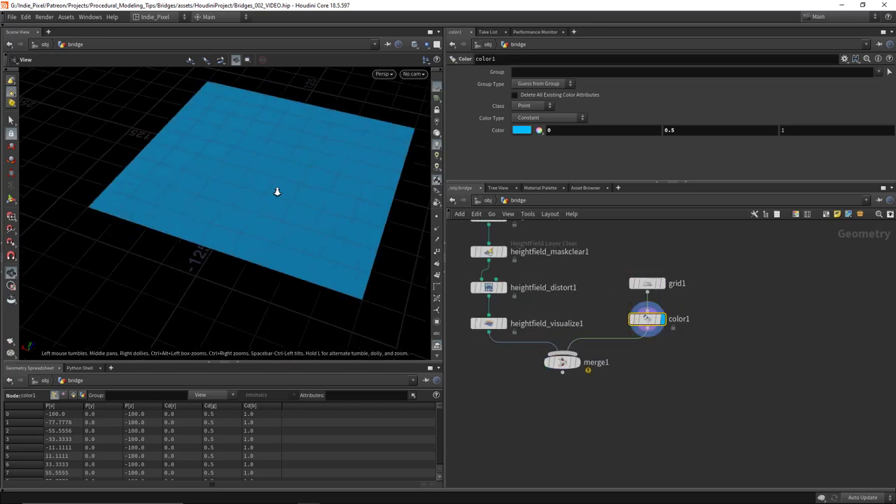
click(580, 344)
drag(579, 369, 581, 377)
drag(279, 164, 266, 176)
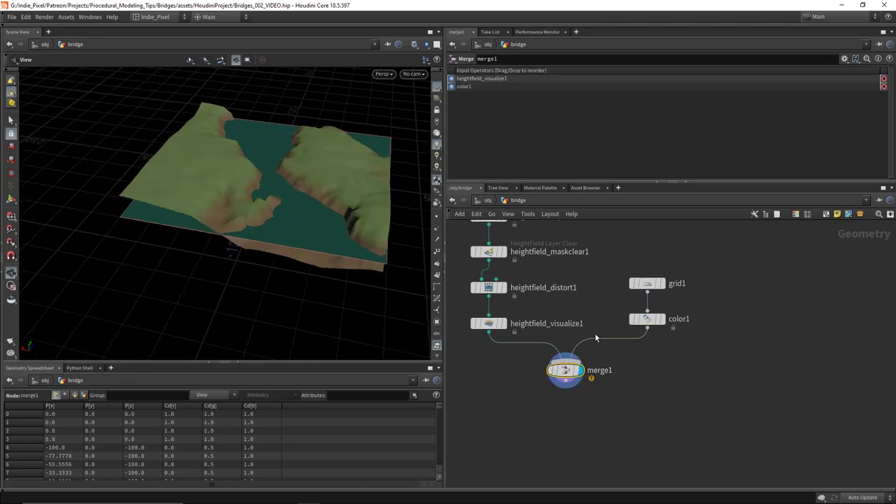
Insert an Attribute Create node between the Color node and the merge.
key(Tab)
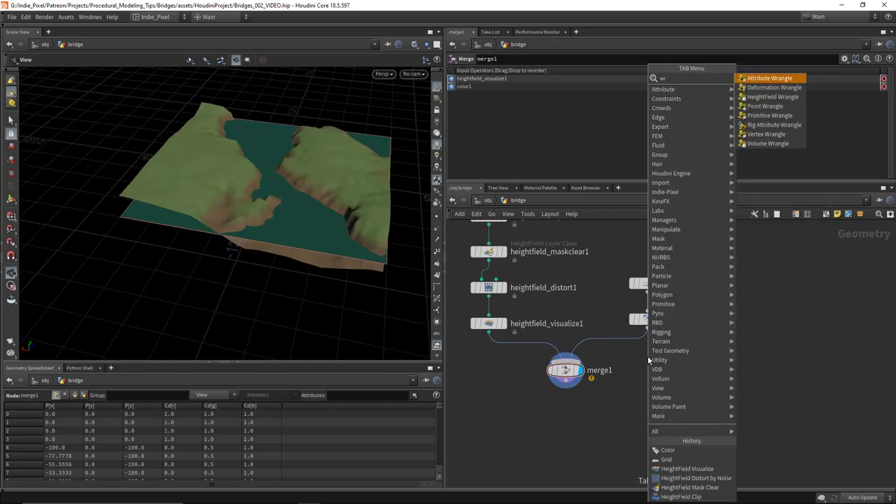
text(attrib)
key(Return)
click(648, 356)
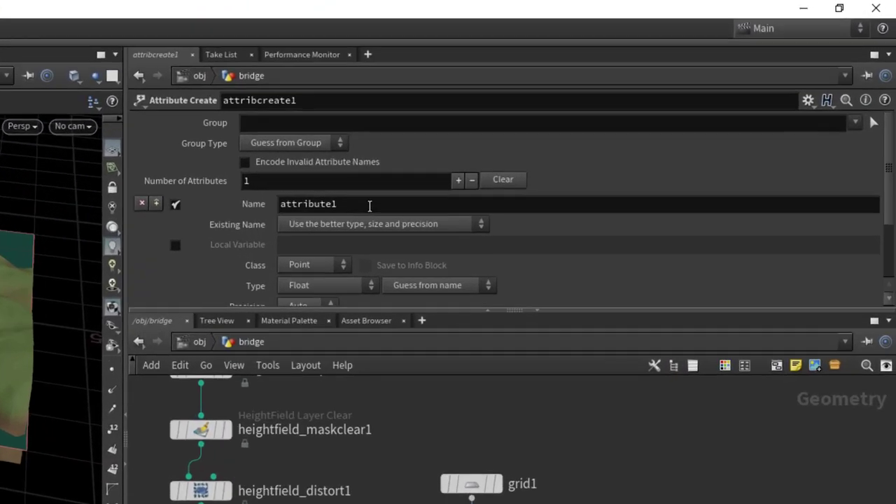
Name the new point attribute Alpha and set its value to .5 to make the water semi-transparent.
double_click(370, 204)
text(Alpha)
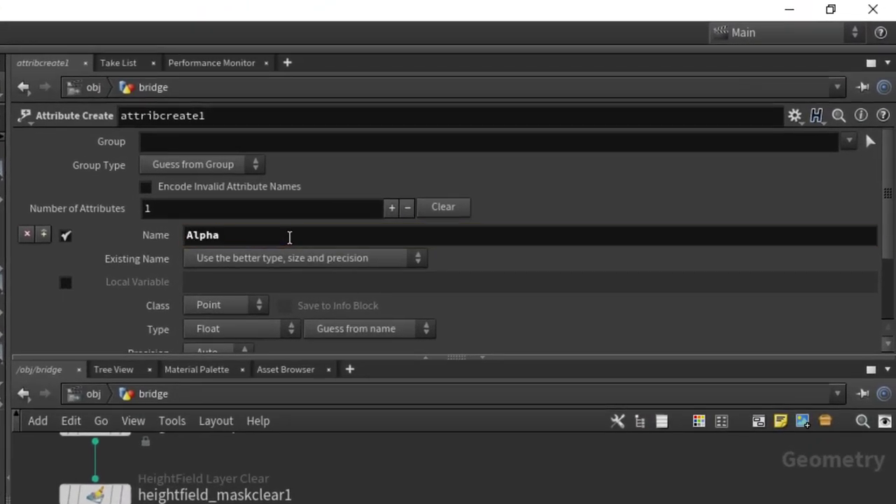
scroll(289, 238, down, 3)
click(247, 345)
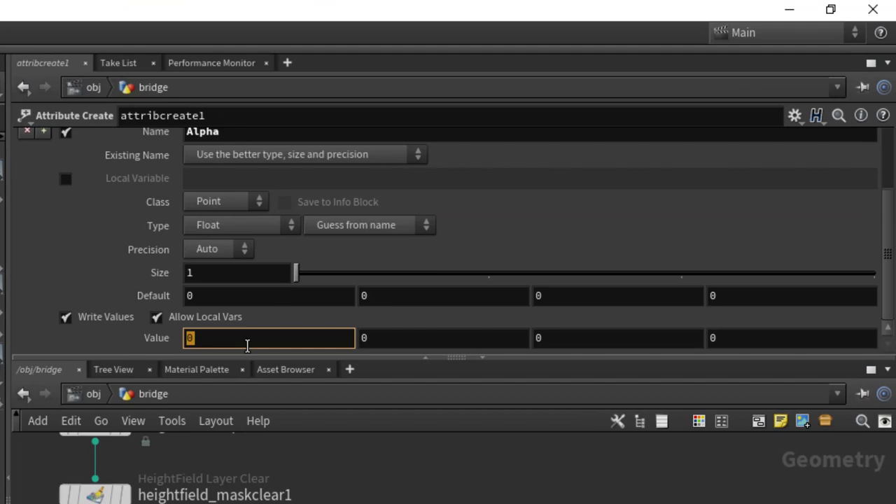
text(.5)
key(Return)
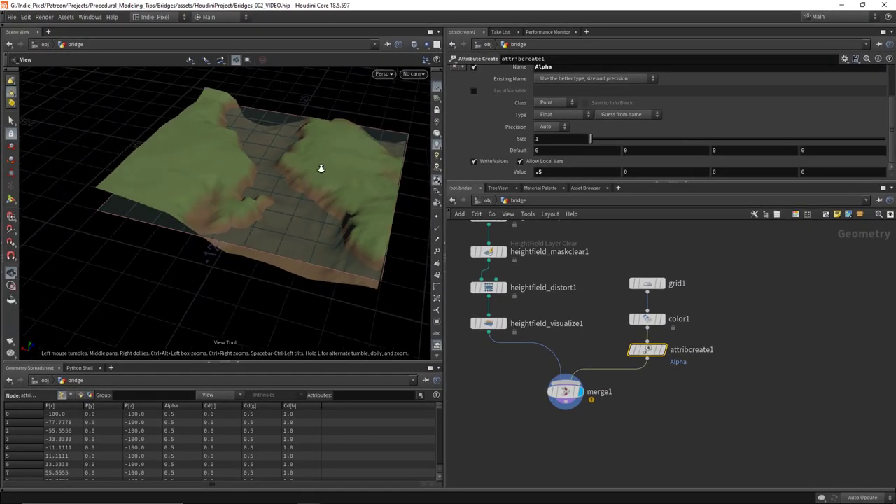
Add a Null node after the merge, name it OUT_TERRAIN and display it.
drag(321, 168, 280, 187)
middle_drag(579, 428, 594, 404)
key(Tab)
text(null)
key(Return)
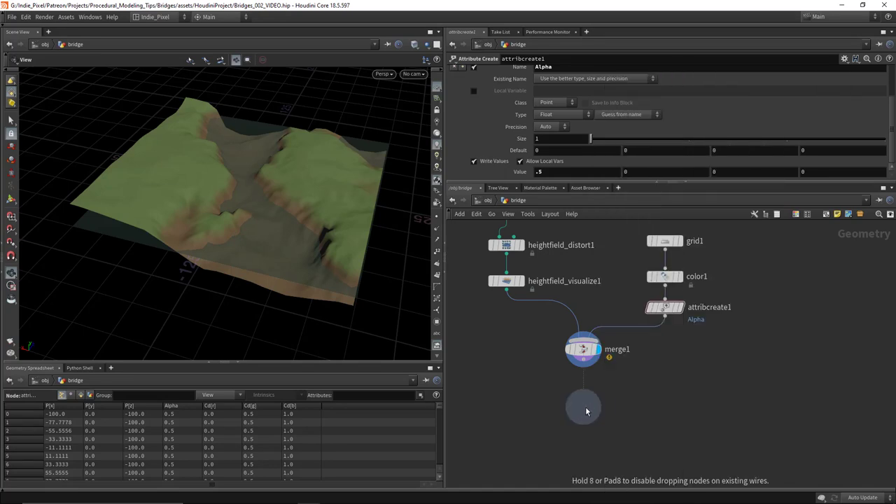
click(583, 406)
drag(589, 364, 601, 406)
double_click(605, 407)
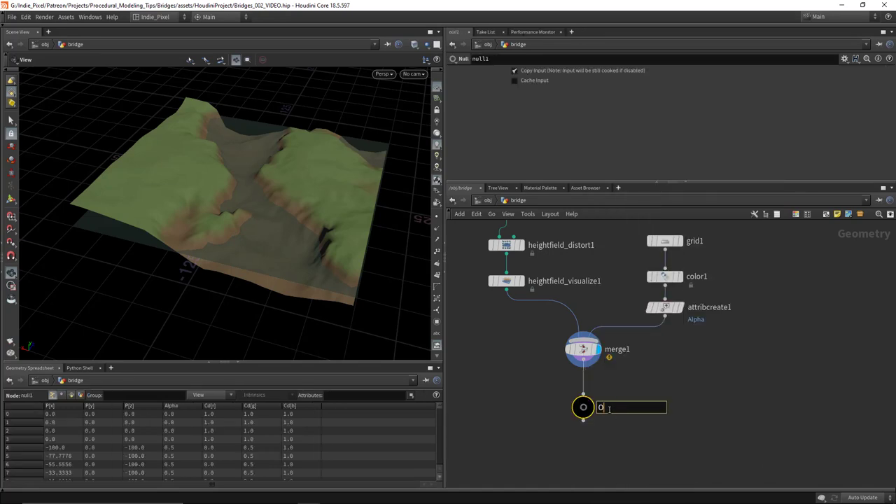
key(Return)
Tidy the network so the grid, color and attribute nodes line up beside the heightfield chain above the merge.
scroll(674, 390, down, 5)
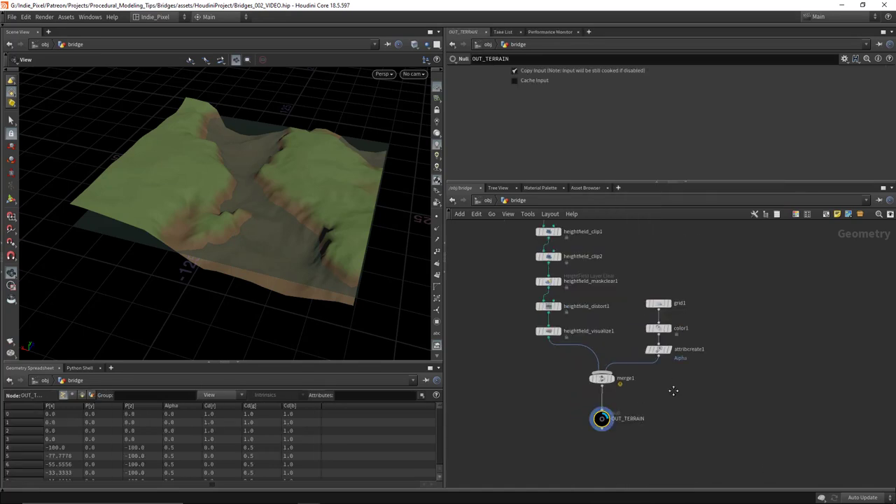
drag(553, 368, 589, 259)
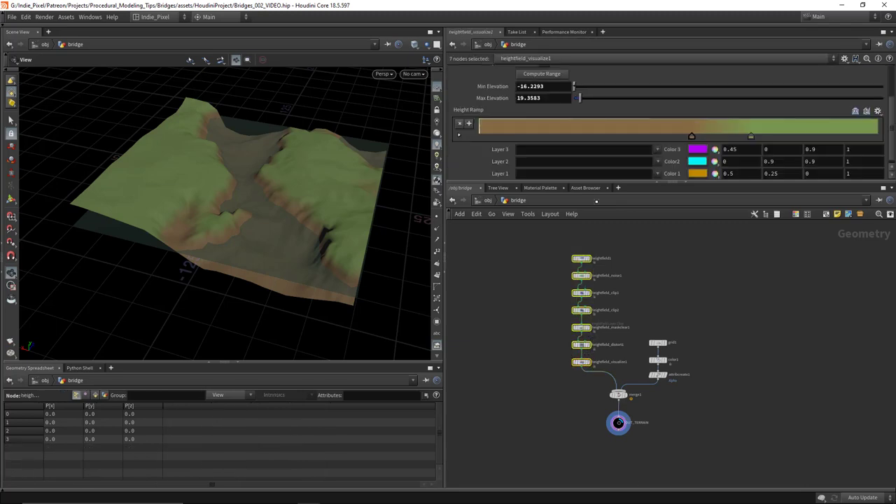
drag(687, 301, 658, 361)
Enclose all terrain nodes in a network box titled "Step 1: Create Terrain" and color the box black.
key(ctrl+a)
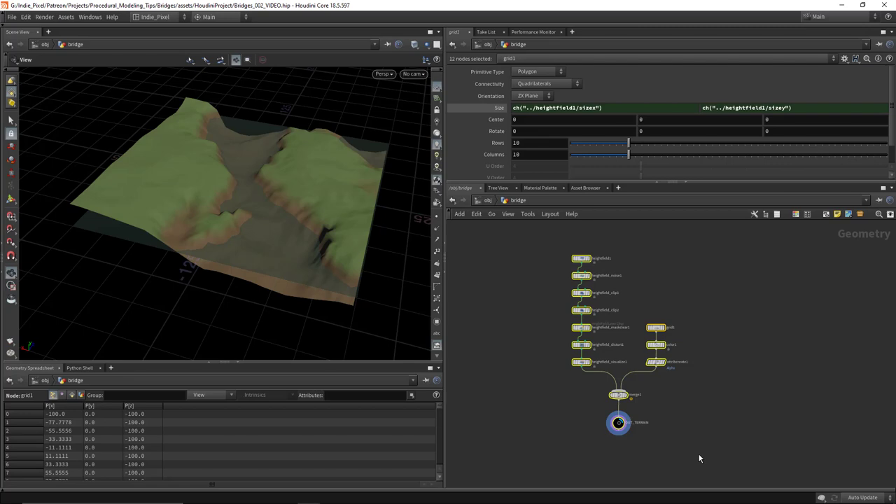
key(shift+o)
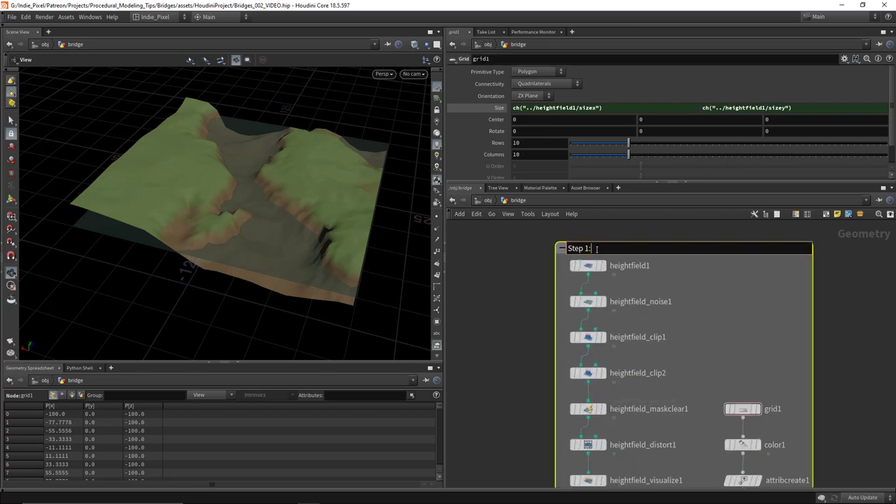
text(Step 1: Create Terrain)
key(Return)
key(c)
click(836, 479)
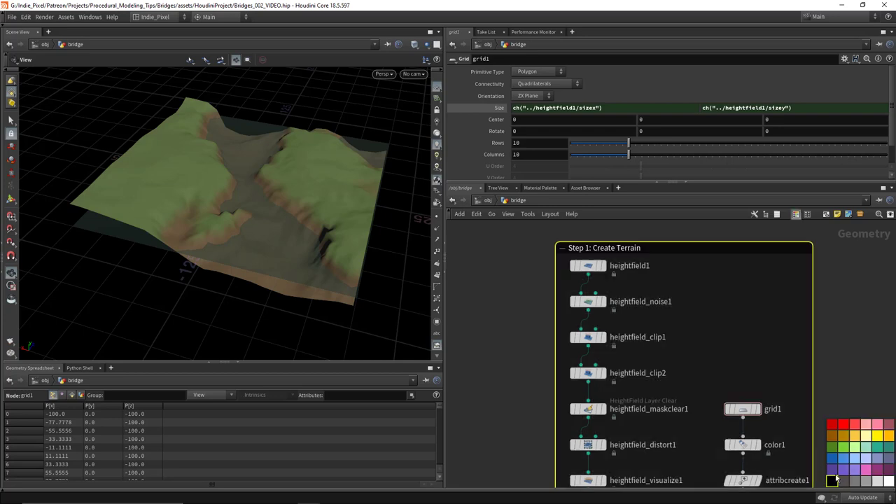
scroll(736, 298, down, 5)
key(c)
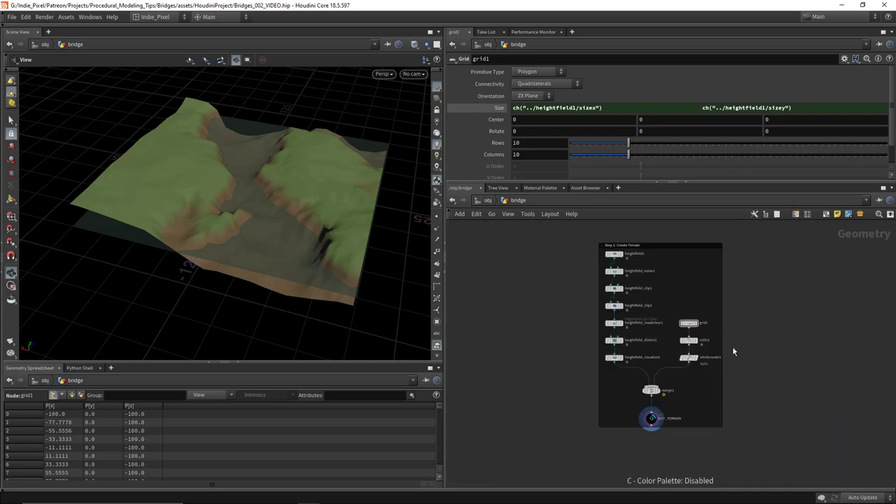
Set the grid spacing of heightfield1 to .75 to refine the terrain's resolution.
middle_drag(752, 352, 686, 359)
drag(377, 254, 366, 164)
right_drag(188, 167, 378, 176)
scroll(597, 313, up, 4)
click(555, 287)
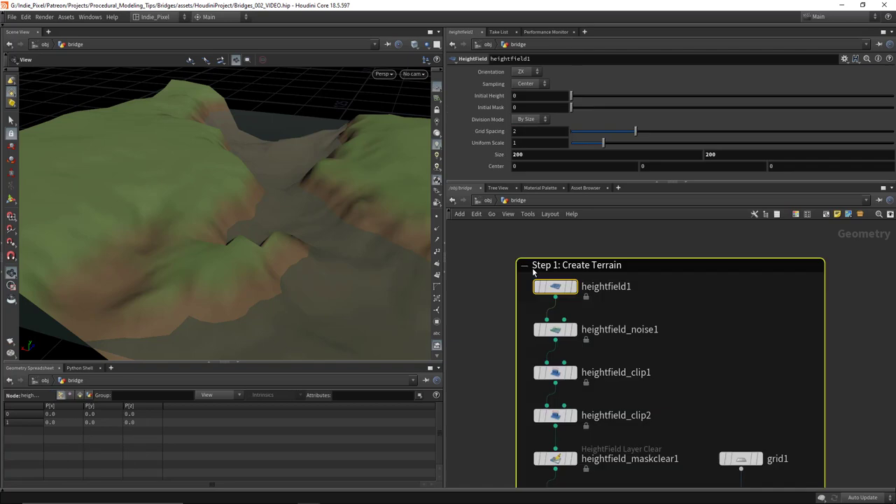
click(538, 131)
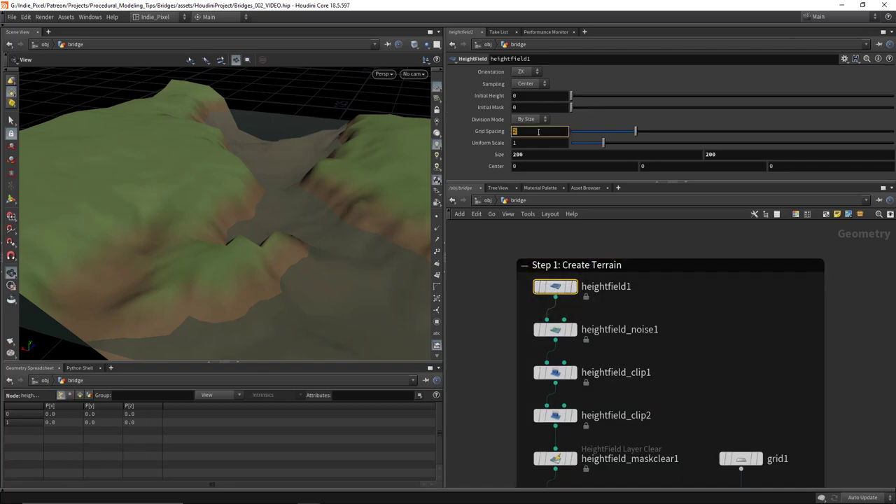
text(.75)
key(Return)
drag(210, 183, 287, 197)
scroll(621, 309, down, 5)
middle_drag(747, 413, 706, 360)
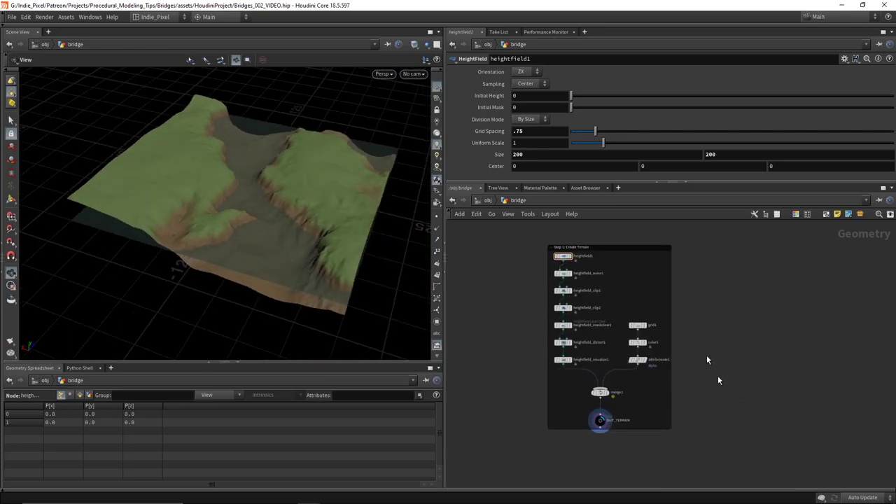
drag(311, 206, 241, 160)
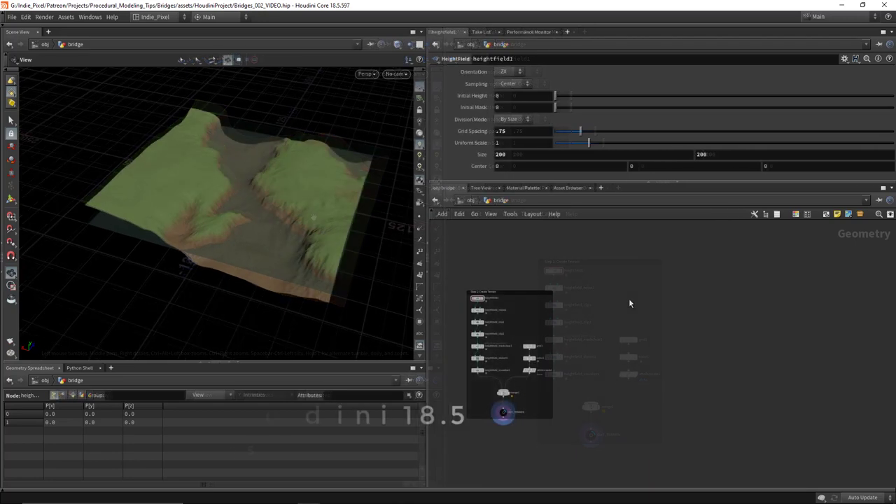
Add a Curve node beside the terrain network box and name it user_curve.
key(Tab)
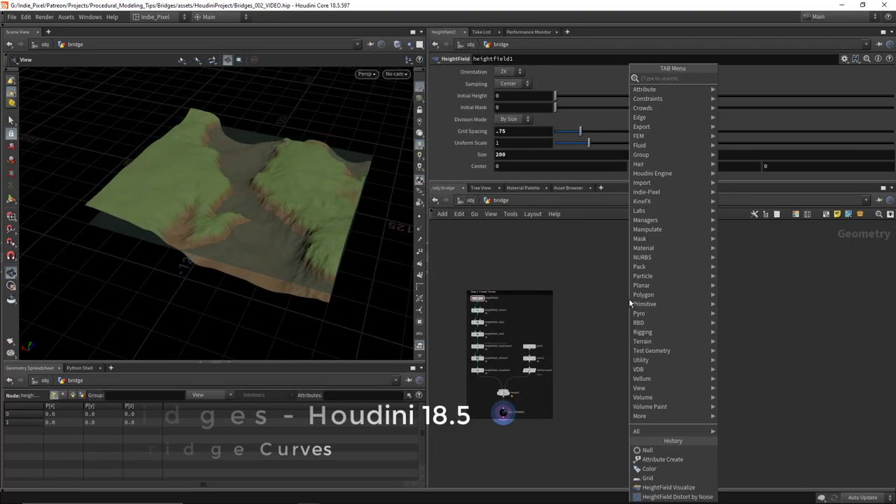
text(cur)
key(Return)
click(629, 299)
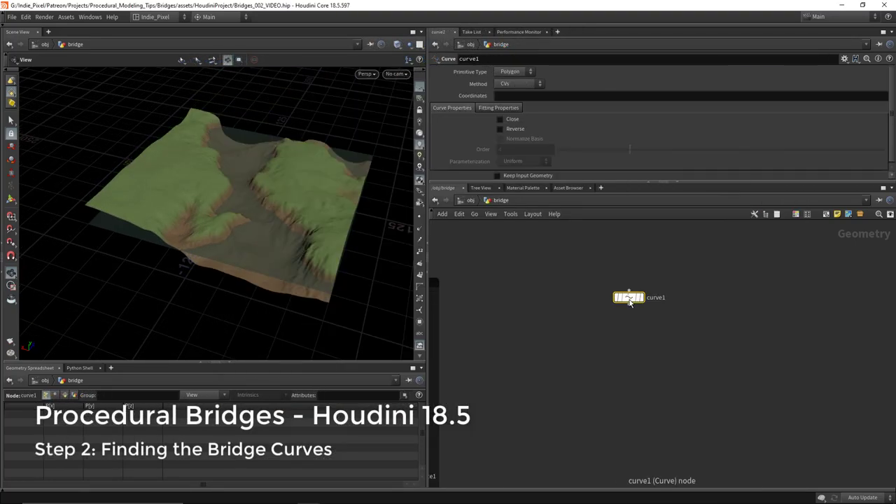
double_click(651, 301)
text(user)
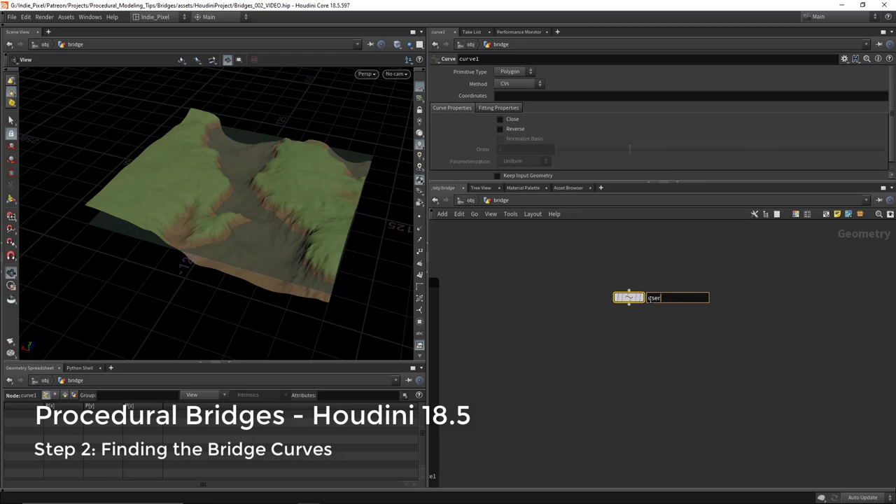
text(_curve)
key(Return)
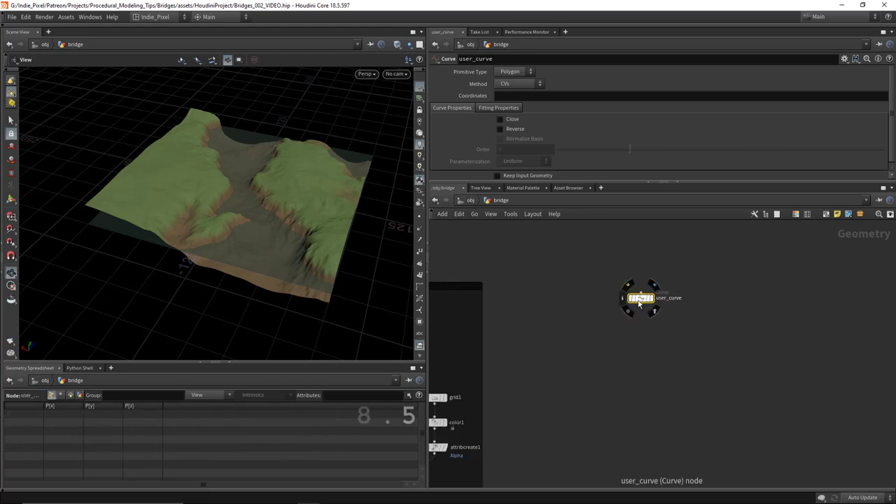
Turn on template display for the OUT_TERRAIN null so the terrain serves as a drawing reference.
middle_drag(616, 361, 641, 314)
scroll(641, 314, down, 2)
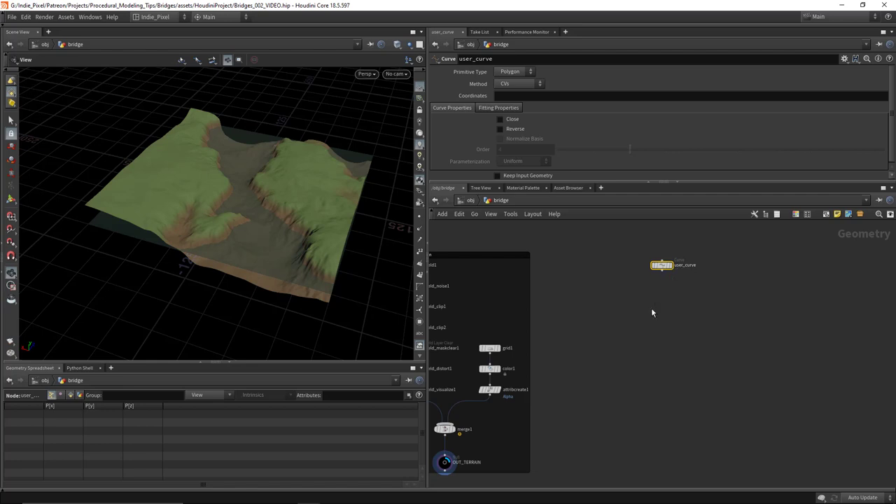
middle_drag(674, 337, 729, 306)
middle_drag(665, 336, 656, 346)
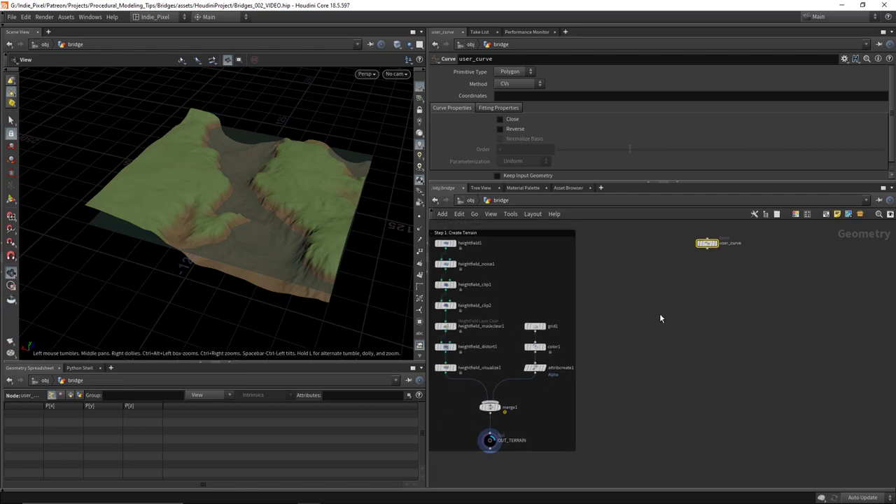
scroll(490, 439, up, 5)
mouse_move(509, 343)
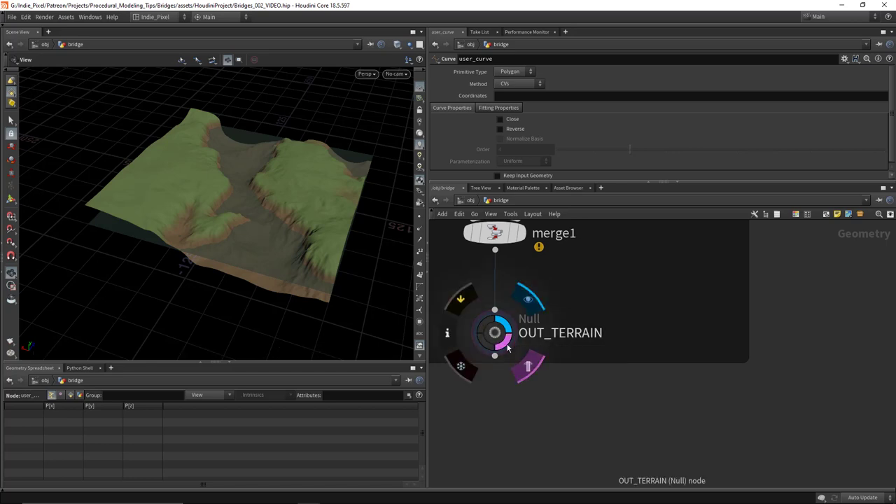
scroll(544, 382, down, 5)
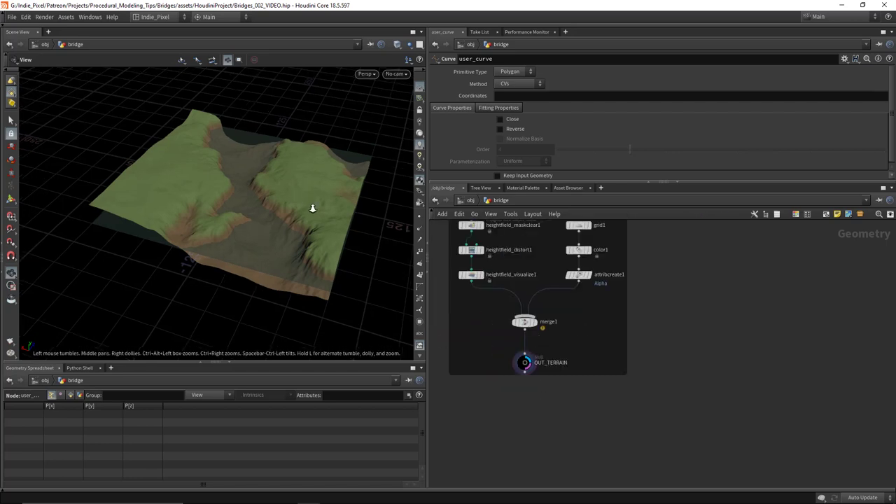
Display the user_curve node and activate its point drawing in the Top view over the terrain.
key(f)
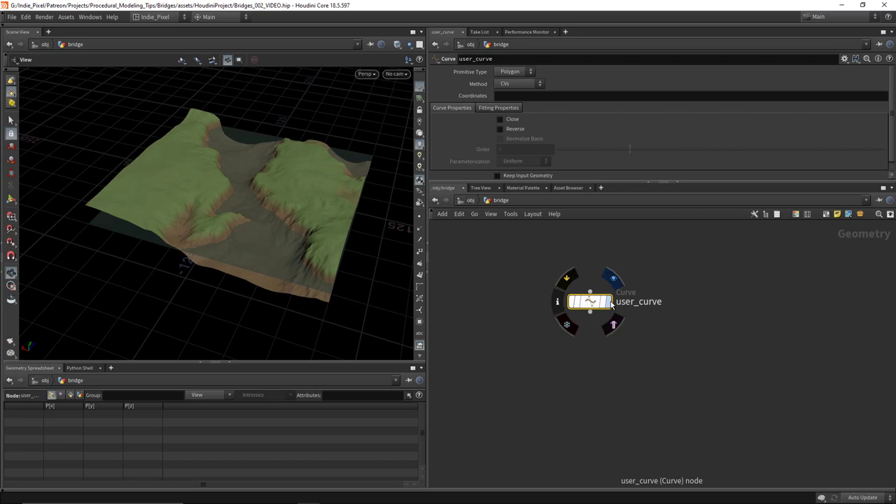
click(610, 280)
key(space+2)
key(Return)
scroll(247, 226, down, 3)
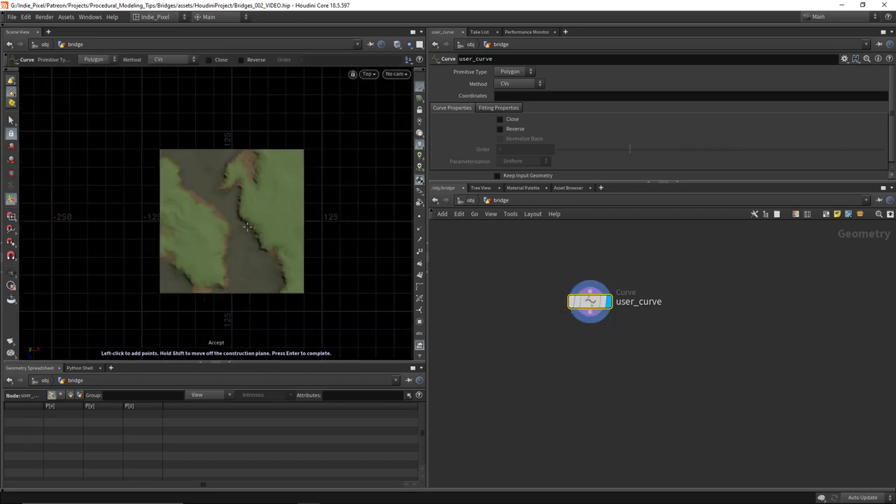
scroll(268, 217, up, 2)
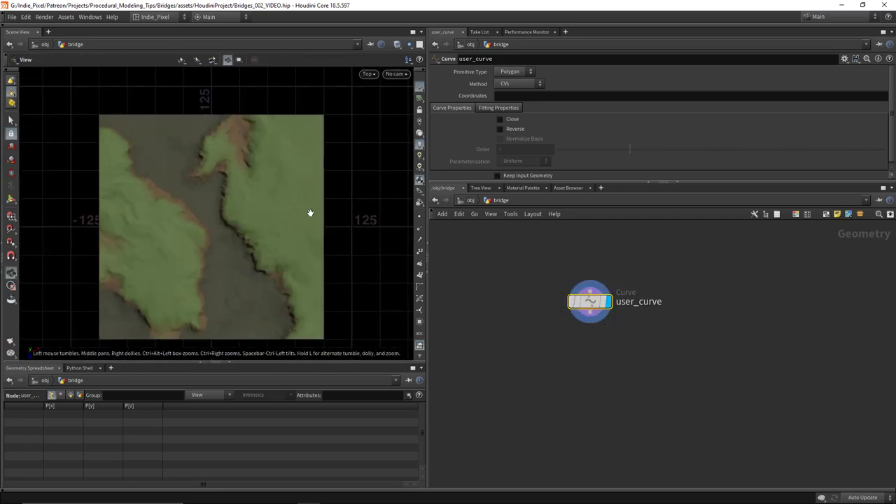
Draw a winding polygon curve from outside the terrain's edge across the river to the opposite bank, then return to the perspective view.
click(339, 182)
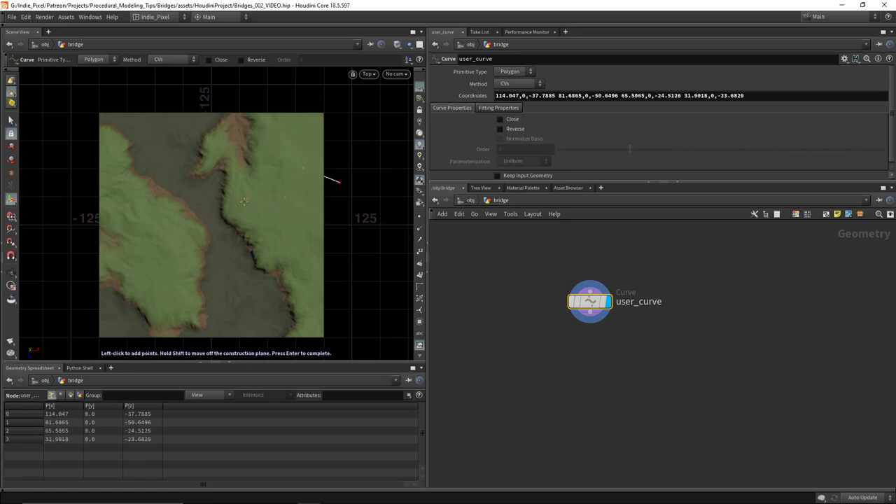
click(194, 230)
click(177, 264)
click(147, 251)
click(137, 219)
key(Return)
key(space+1)
alt+drag(254, 212, 224, 182)
key(Escape)
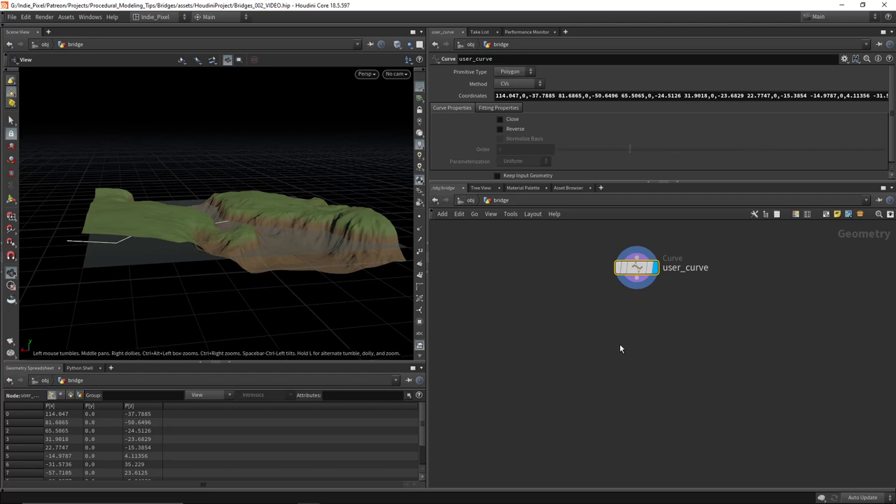
Add a Transform node after user_curve, display it and set its Y scale to 0 to flatten the curve.
key(Tab)
text(transform)
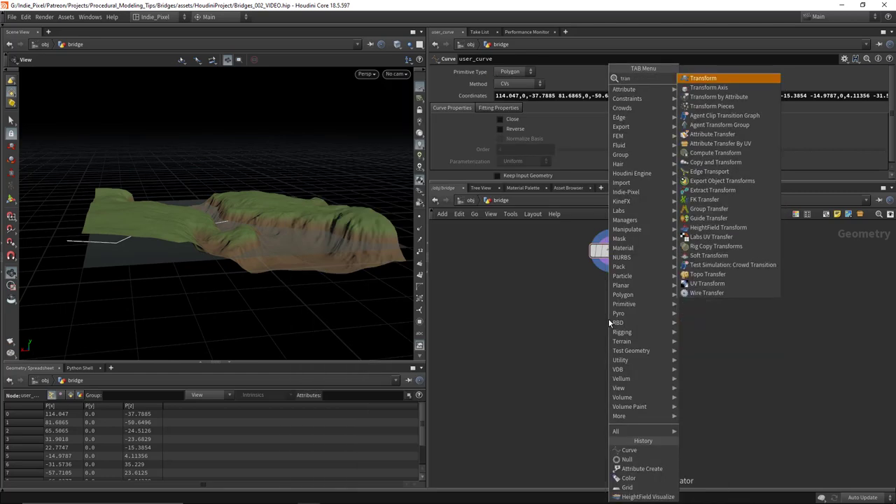
key(Return)
click(608, 319)
drag(616, 263, 612, 309)
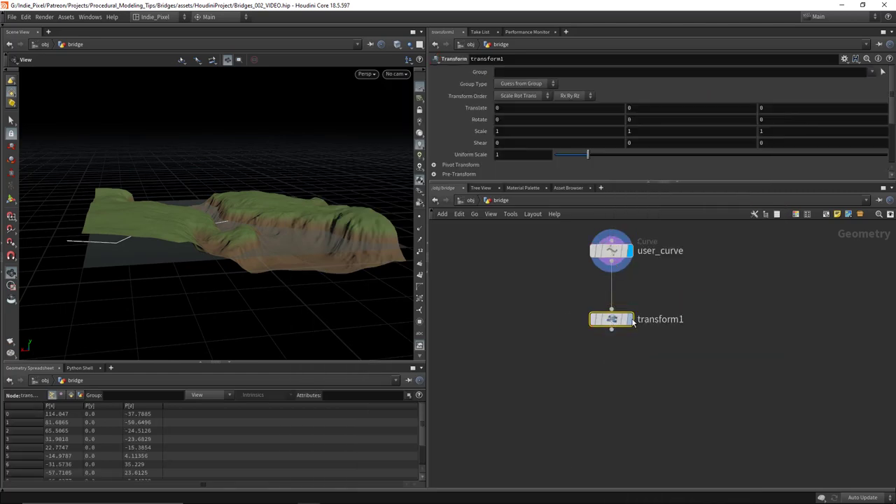
click(630, 319)
drag(227, 236, 251, 155)
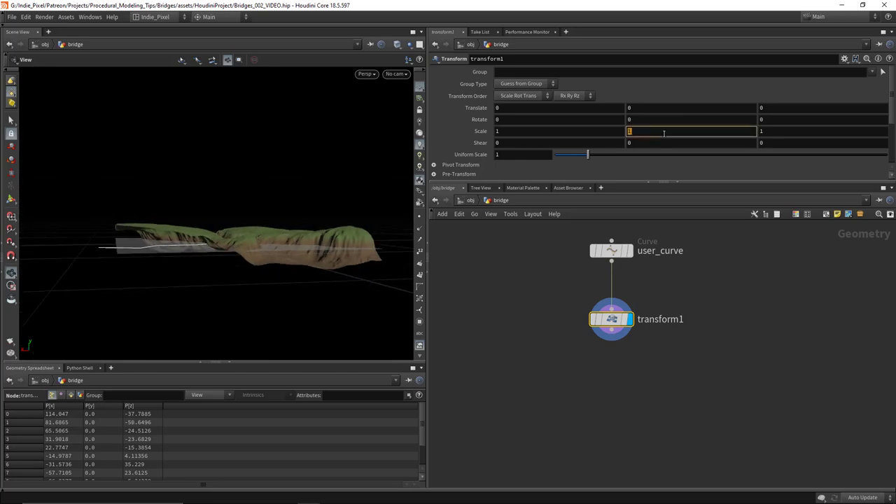
drag(236, 239, 376, 304)
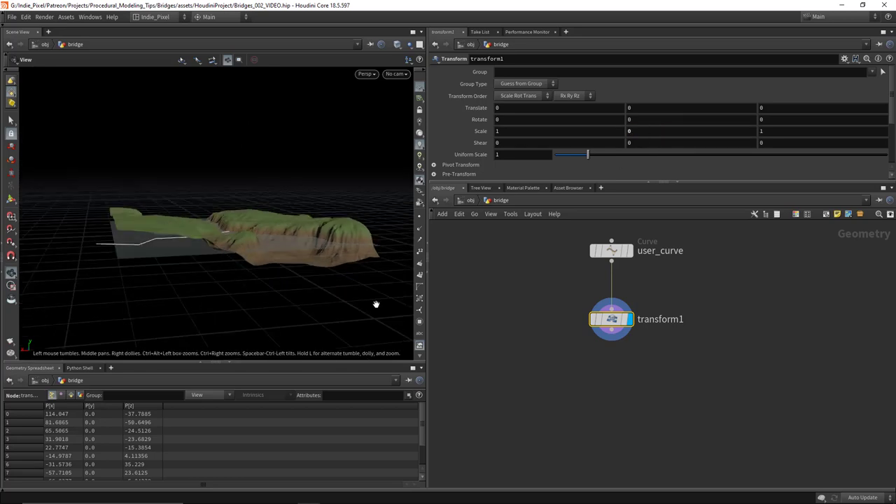
Add a Match Size node and connect transform1 to its first input.
key(Tab)
text(match)
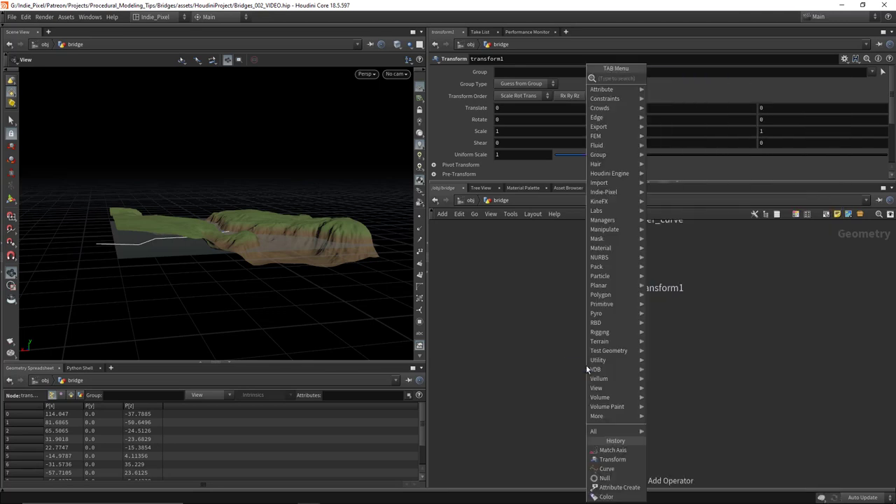
key(Down)
key(Return)
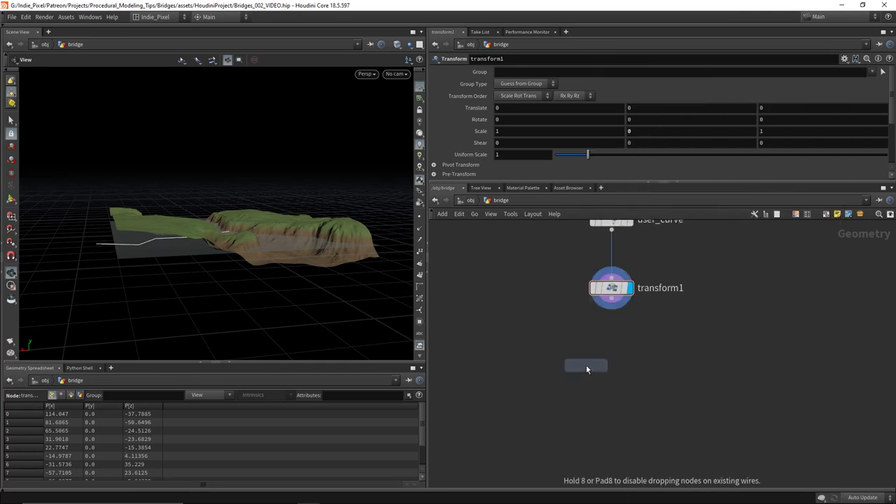
click(626, 369)
drag(608, 305, 700, 361)
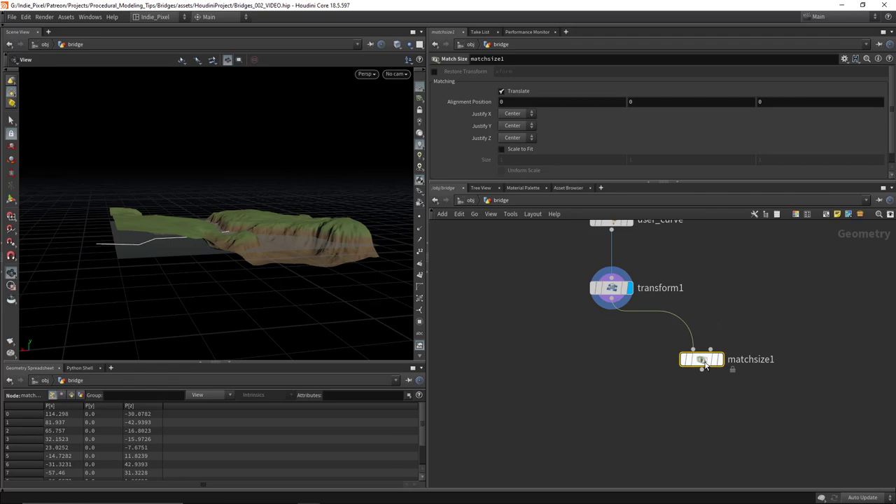
Add an Object Merge node beside transform1 and name it get_terrain.
scroll(700, 354, down, 5)
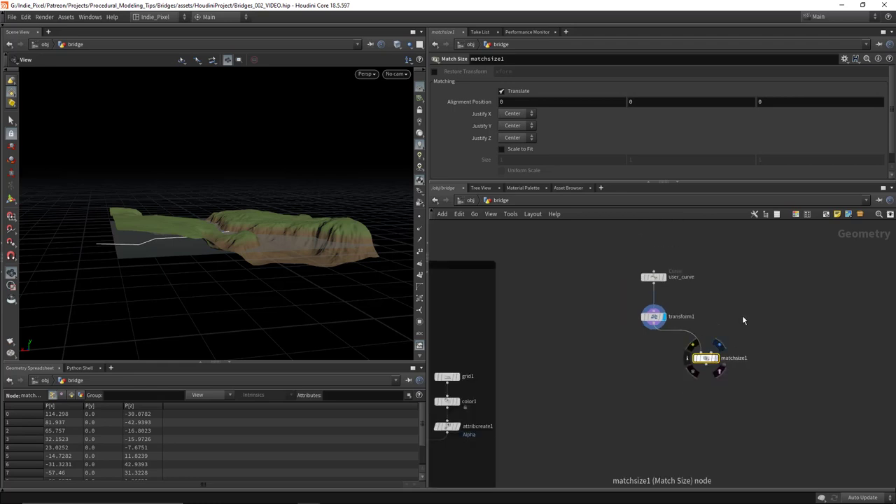
key(Tab)
text(obje)
key(Return)
click(697, 332)
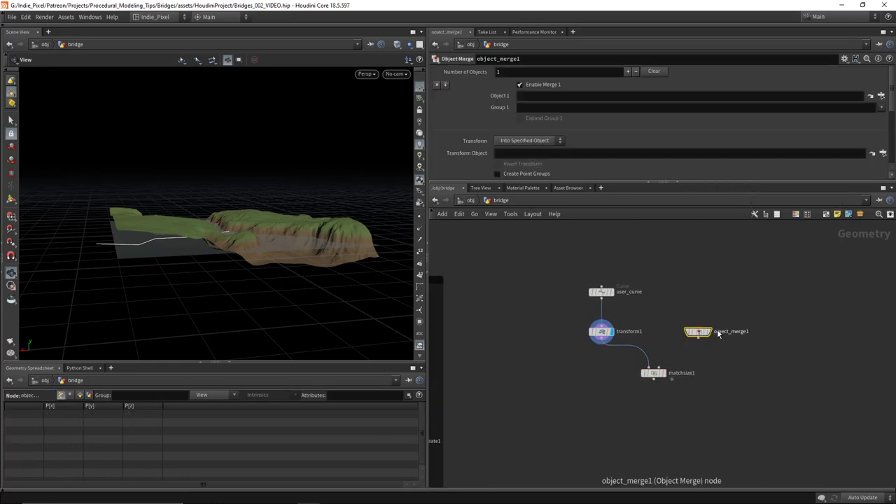
double_click(721, 332)
text(get_terrain)
key(Return)
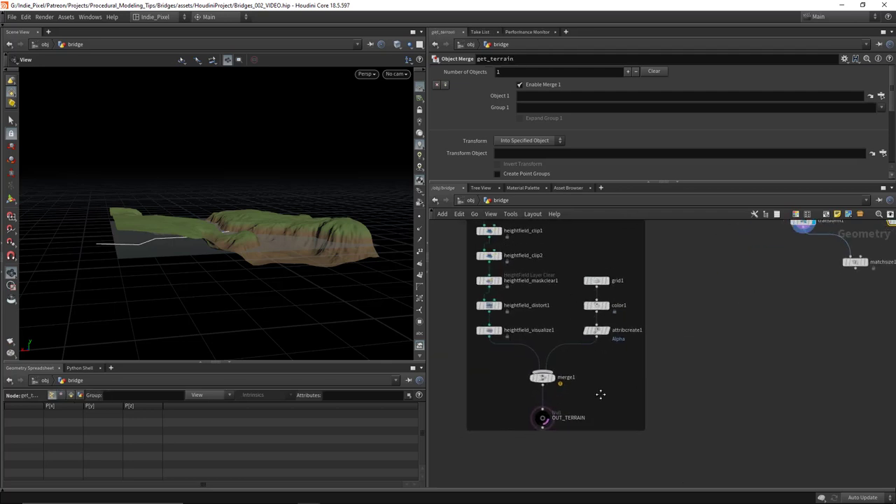
Set get_terrain's source to ../OUT_TERRAIN, connect it to matchsize1's second input and display matchsize1.
drag(565, 411, 560, 118)
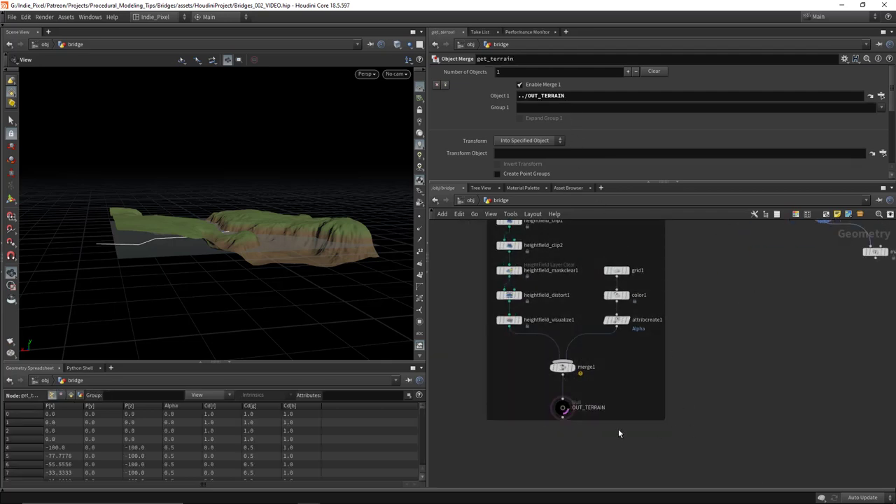
middle_drag(676, 387, 652, 362)
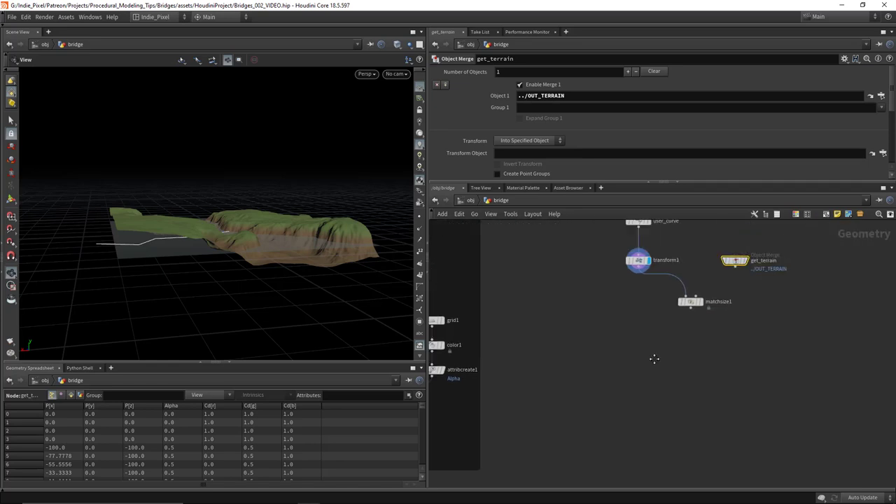
scroll(652, 362, up, 3)
click(634, 332)
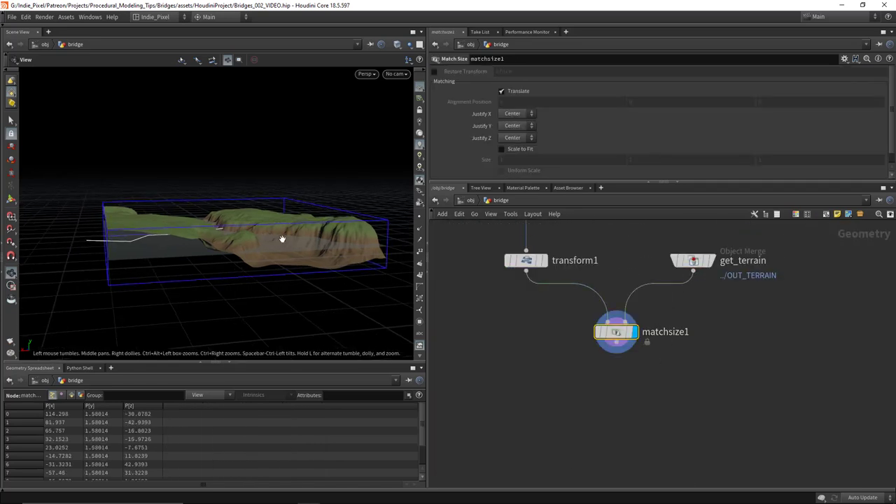
mouse_move(231, 243)
mouse_down()
mouse_move(285, 231)
mouse_move(226, 244)
mouse_up()
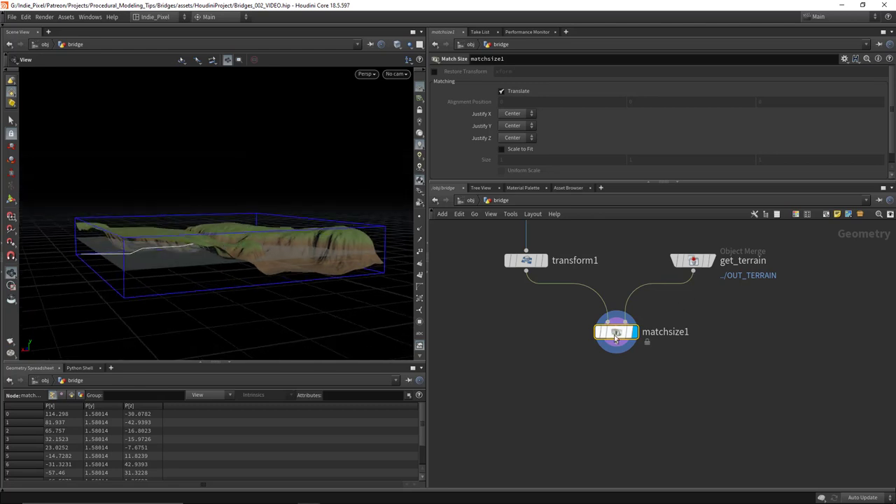
Set matchsize1's Justify Y to Max so the curve aligns with the top of the terrain.
drag(616, 337, 609, 340)
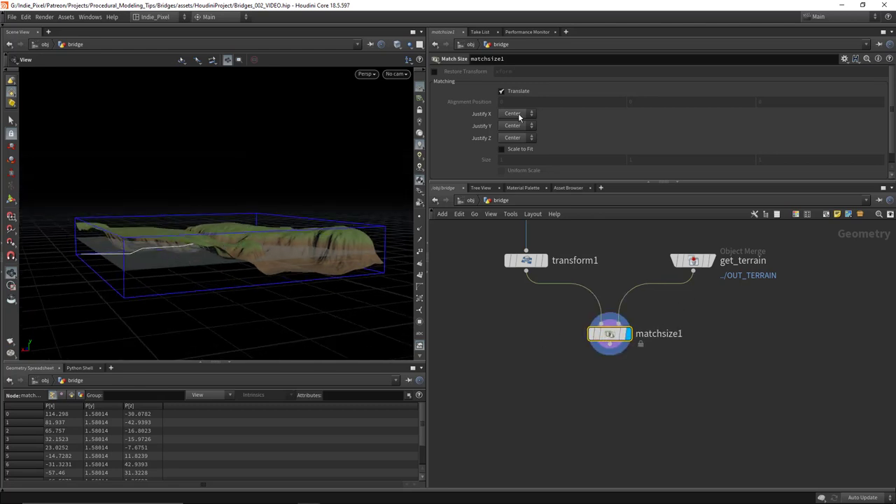
click(513, 164)
drag(257, 244, 101, 222)
drag(239, 229, 294, 210)
Add a displayed Resample node after matchsize1 with Length 4 and polygons treated as Subdivision Curves.
key(Tab)
text(resa)
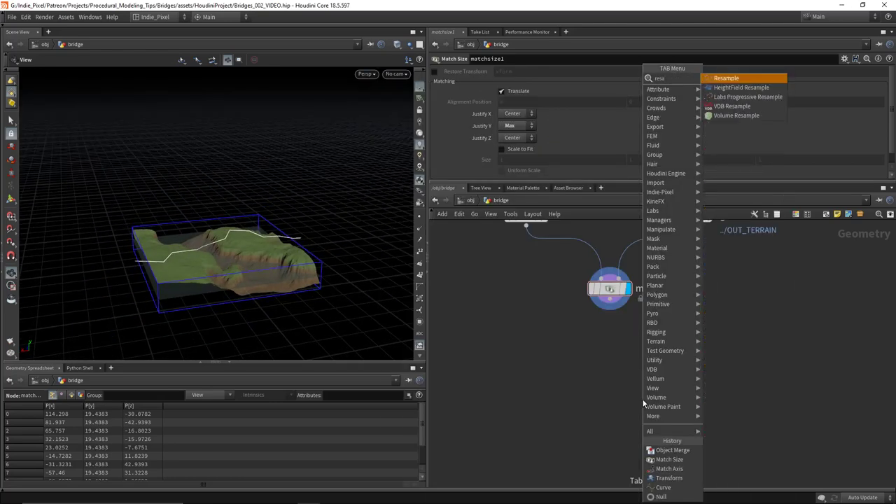
key(Return)
click(613, 357)
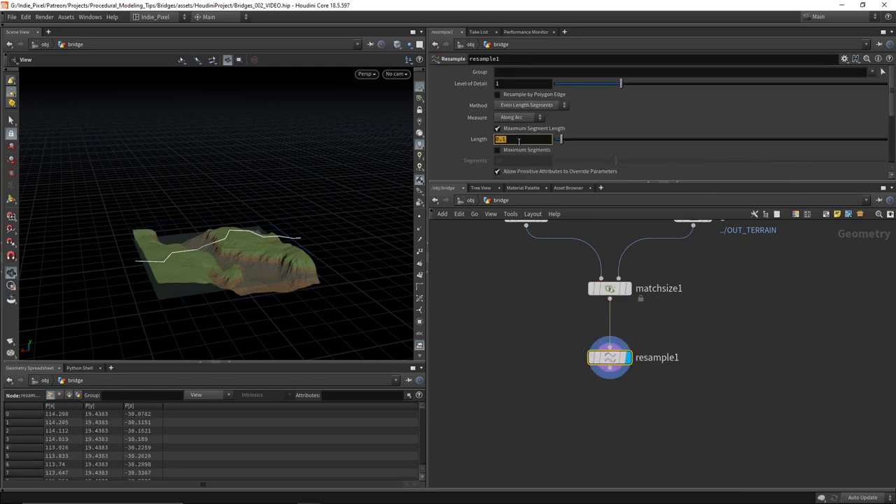
key(Return)
scroll(656, 117, down, 3)
click(550, 149)
click(522, 167)
drag(266, 231, 350, 238)
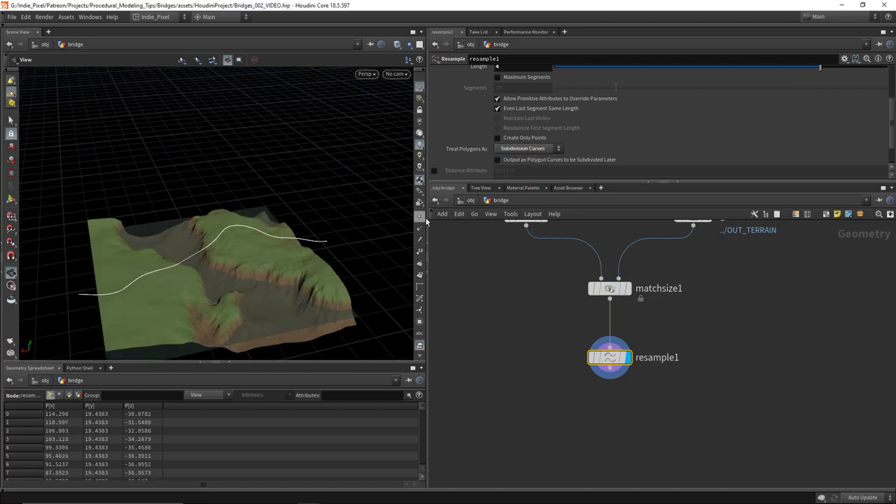
Show the geometry points and examine the resampled curve's shape and point spacing above the terrain.
drag(295, 226, 236, 260)
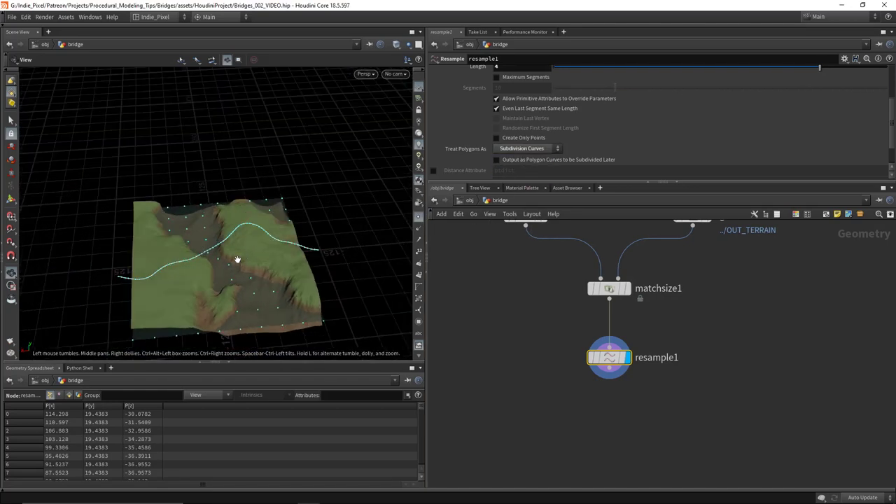
scroll(266, 256, up, 5)
drag(294, 277, 222, 258)
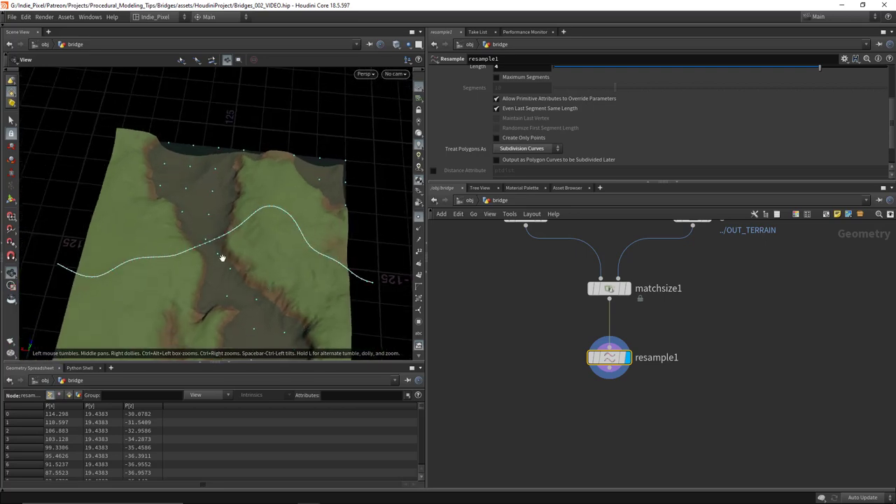
drag(266, 226, 294, 240)
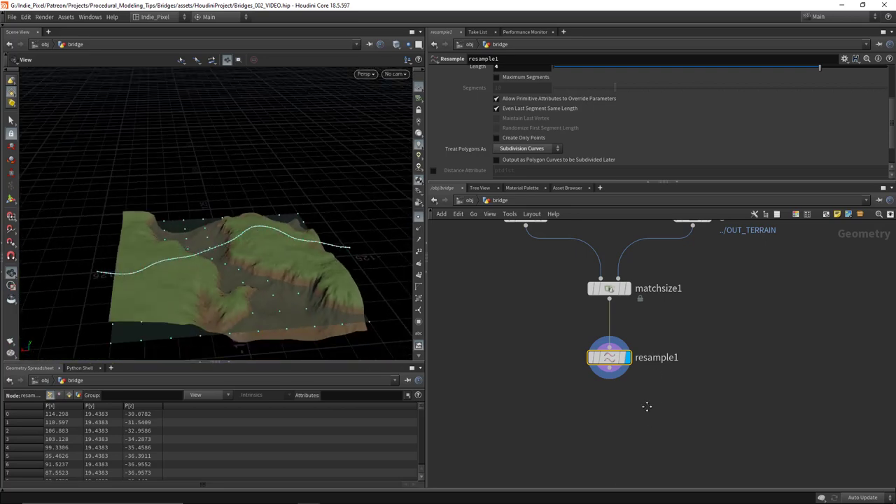
middle_drag(647, 406, 640, 352)
right_drag(152, 265, 268, 226)
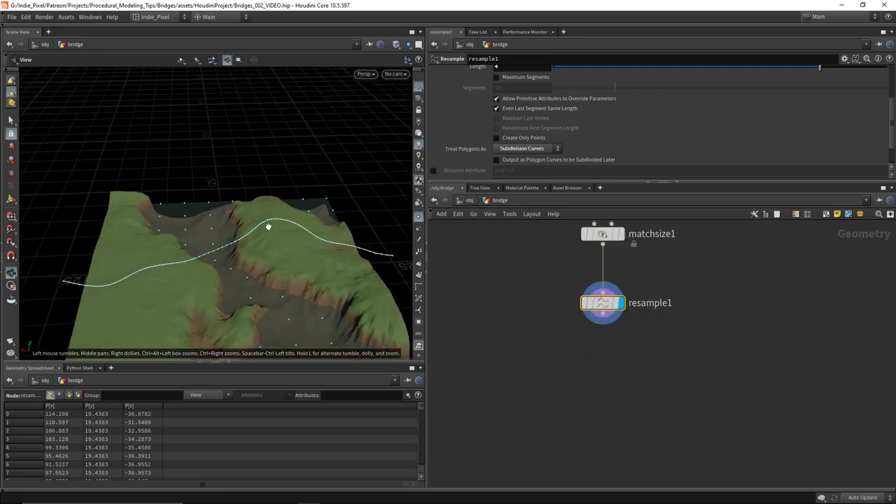
right_drag(289, 261, 161, 258)
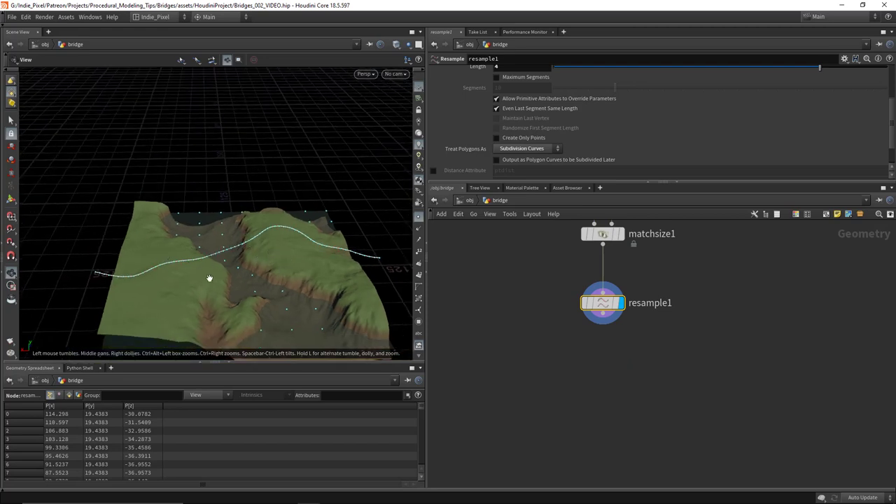
drag(209, 279, 236, 256)
Add an Attribute Wrangle fed by resample1 and name it snap_to_terrain.
key(Tab)
text(wrangle)
key(Return)
click(576, 293)
click(624, 327)
double_click(680, 344)
text(sna)
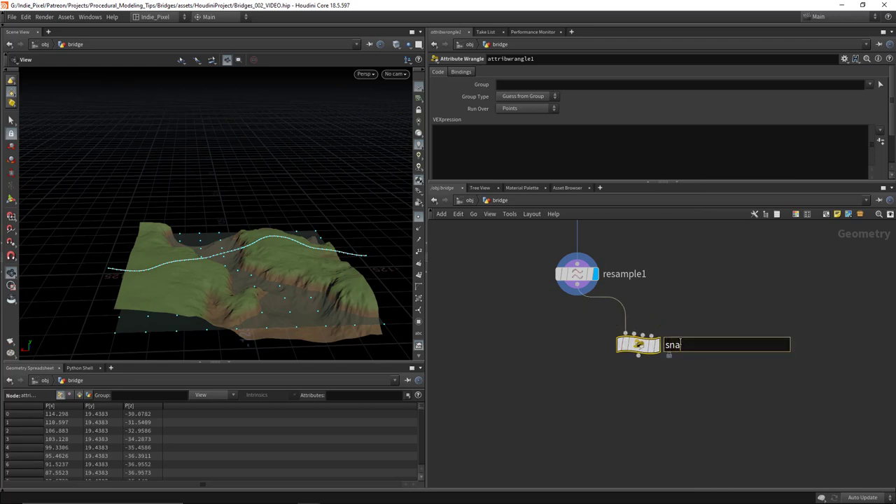
text(p_to_terrain)
key(Return)
Connect get_terrain to the second input of snap_to_terrain and display the wrangle.
middle_drag(666, 273, 635, 373)
click(625, 243)
click(597, 434)
middle_drag(629, 453, 638, 408)
drag(633, 404, 644, 408)
click(643, 403)
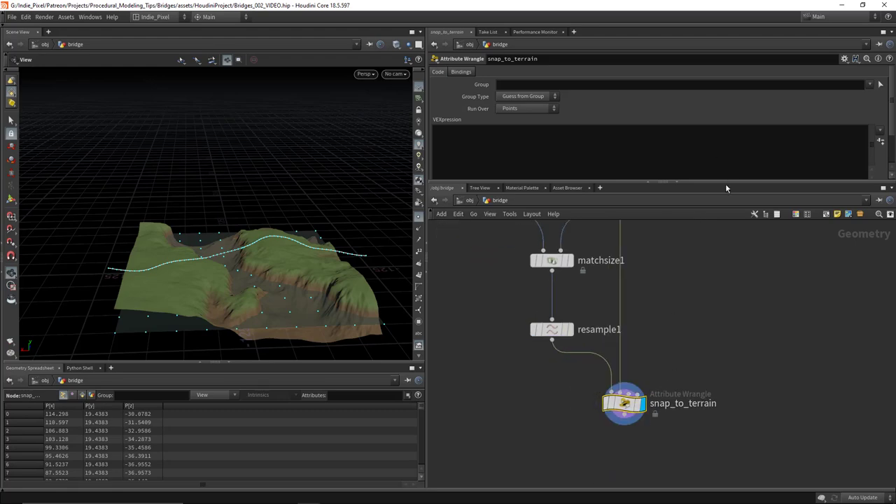
Load the "volume height sample" preset into snap_to_terrain so each point's Y takes the sampled terrain height.
drag(727, 180, 727, 210)
click(846, 59)
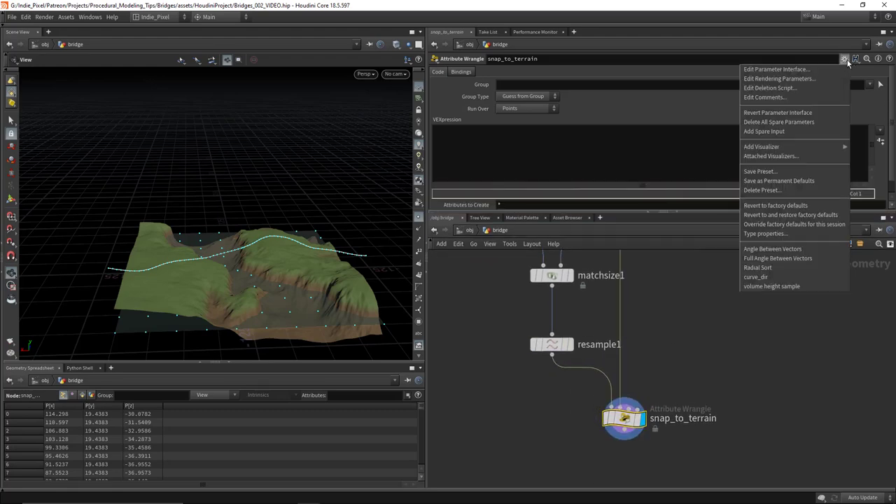
click(785, 285)
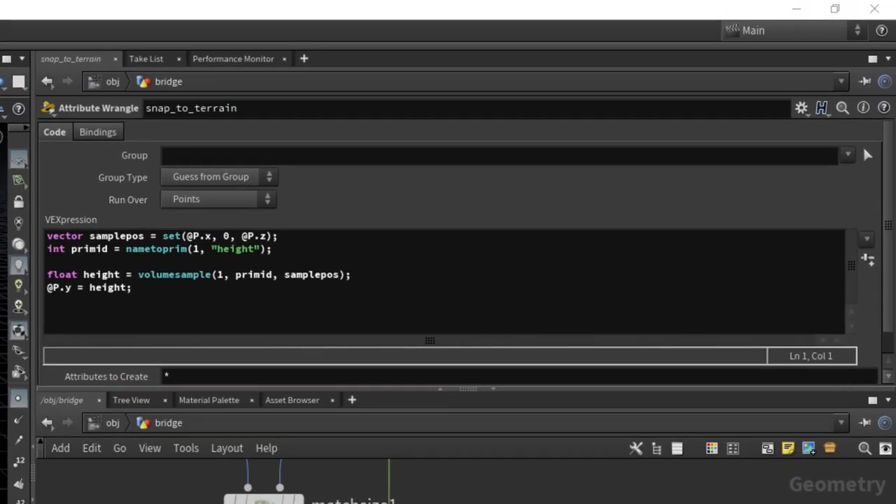
key(ctrl+a)
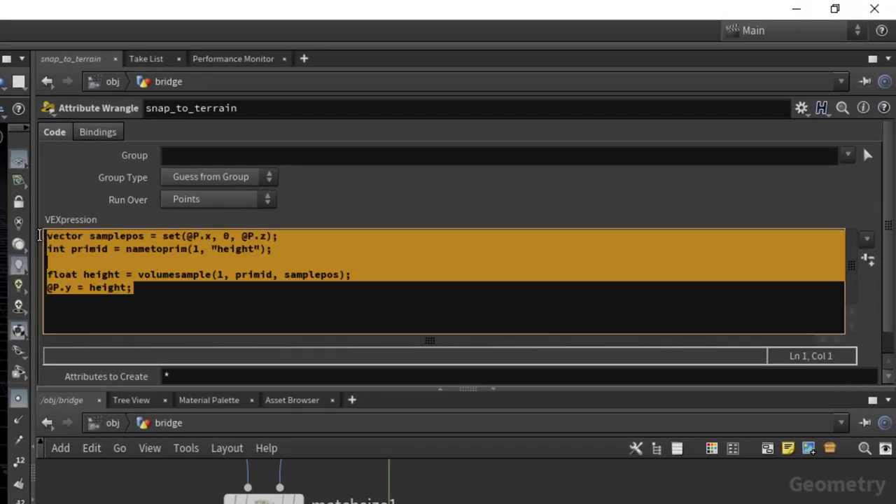
click(801, 108)
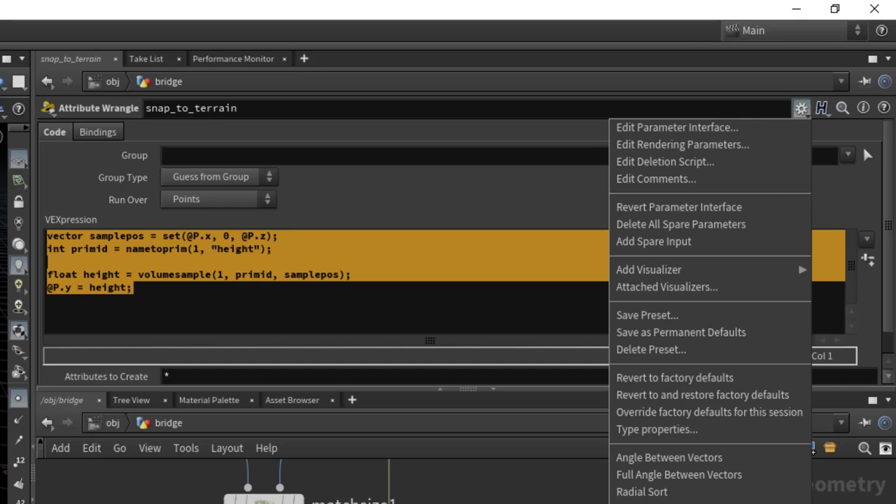
key(Escape)
click(130, 288)
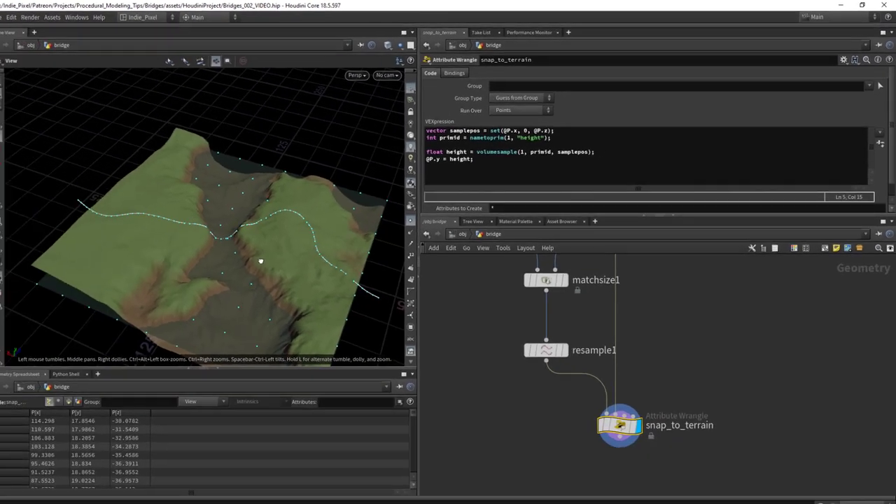
Examine how the curve follows the terrain surface and review the volumesample line in the wrangle code.
mouse_move(260, 261)
mouse_down()
mouse_move(267, 217)
mouse_move(228, 254)
mouse_move(252, 261)
mouse_up()
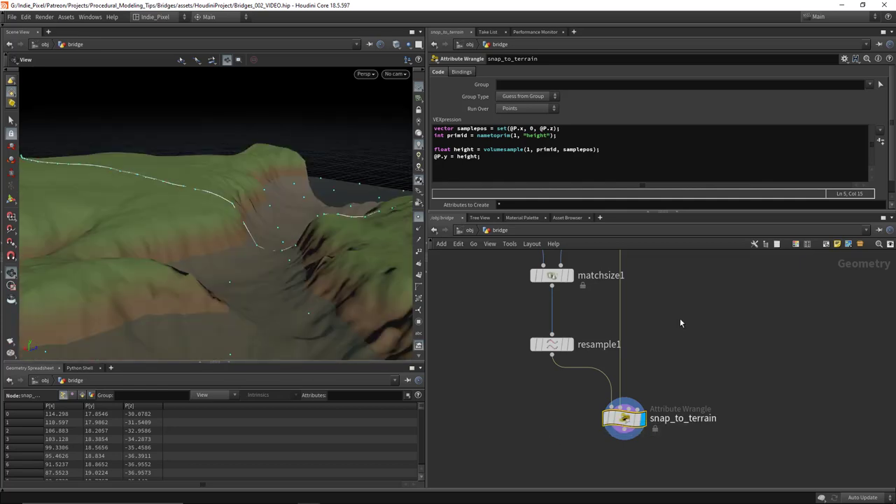
drag(641, 184, 431, 126)
click(507, 149)
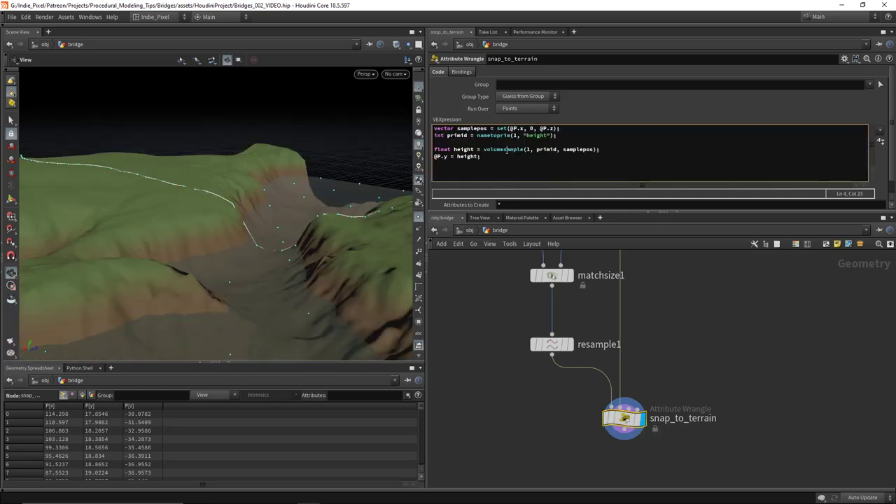
drag(303, 221, 308, 242)
scroll(249, 208, up, 5)
drag(231, 215, 58, 169)
drag(232, 209, 210, 231)
scroll(222, 208, down, 5)
Add a Group by Range node after snap_to_terrain and display it.
key(Tab)
text(gro)
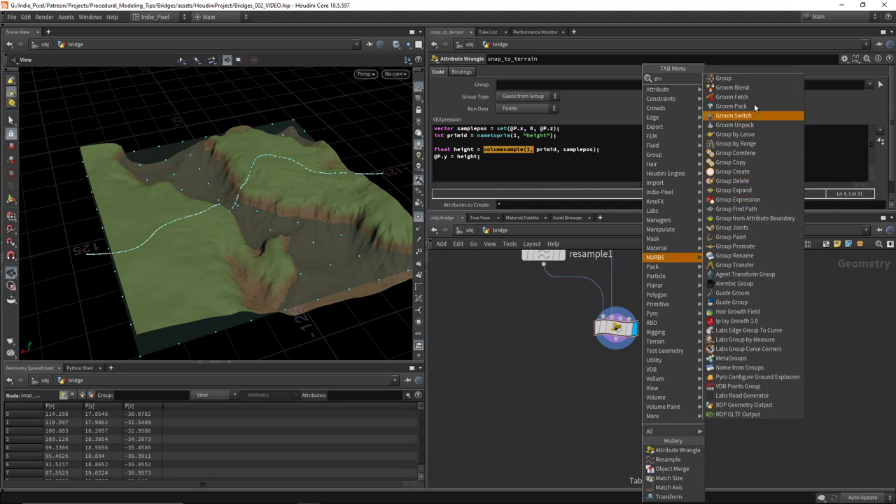
click(735, 144)
click(619, 386)
click(635, 388)
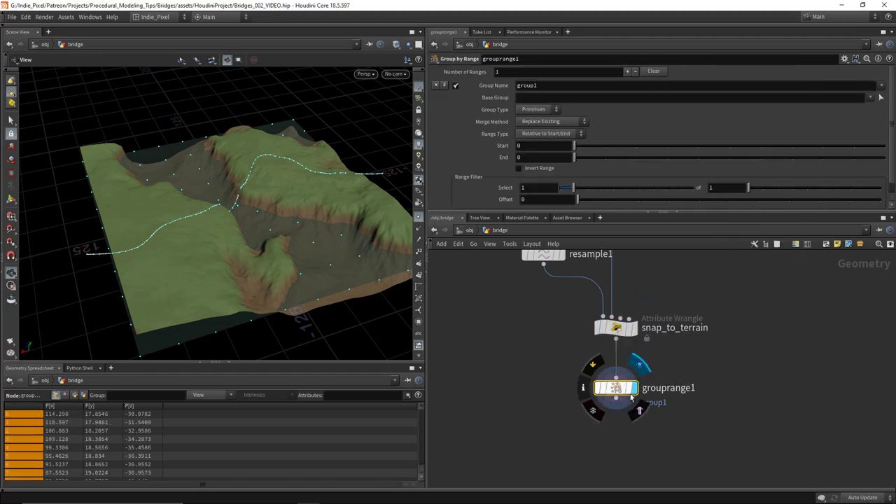
Configure grouprange1 as a point group named ends, with Start 1, End 1 and the range inverted.
double_click(554, 84)
text(ends)
key(Return)
click(537, 109)
click(533, 123)
drag(574, 146, 600, 169)
click(539, 168)
right_click(224, 214)
click(96, 247)
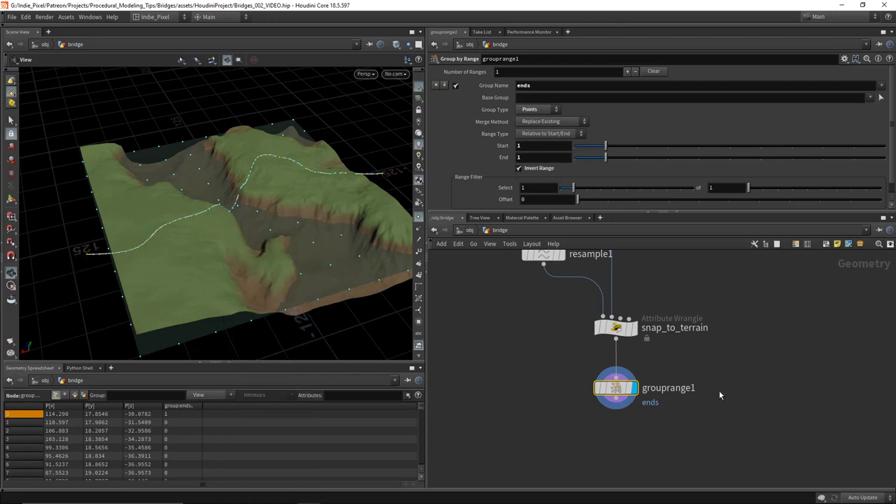
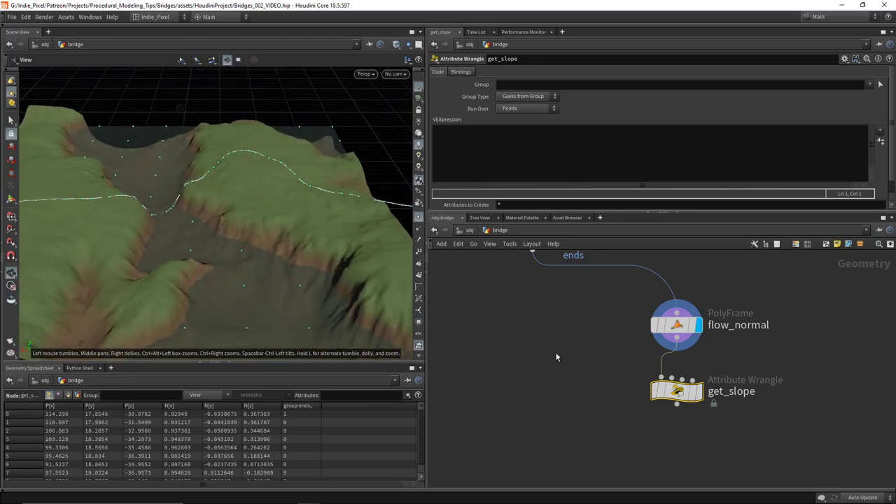
Write the first get_slope code lines: "vector flatnrm = @N;" and "flatnrm.y = 0;".
click(619, 148)
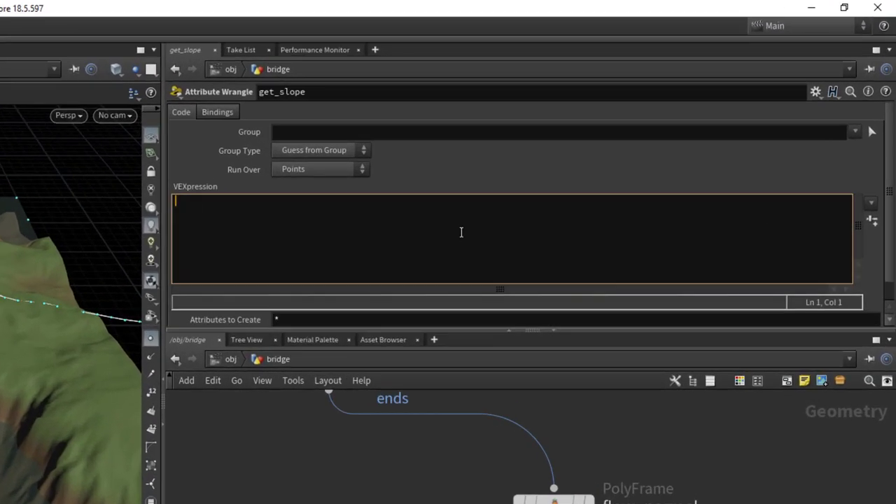
text(vector )
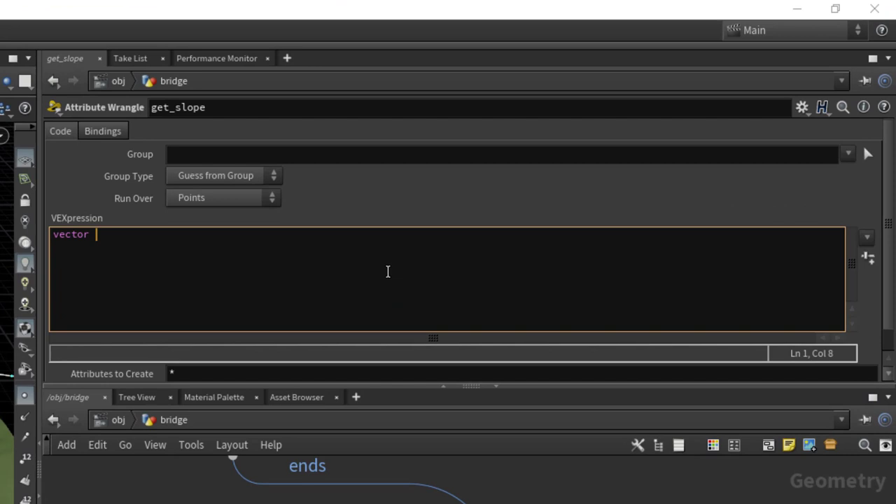
text(flat)
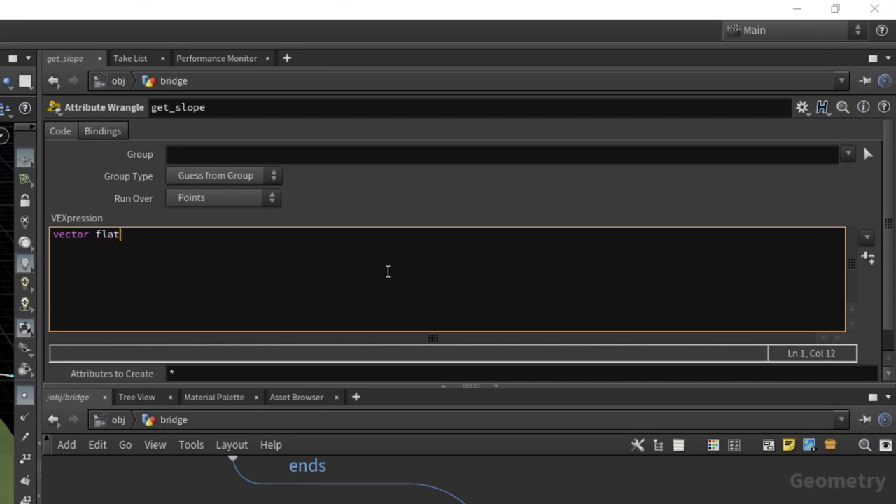
text(nrm = @N;)
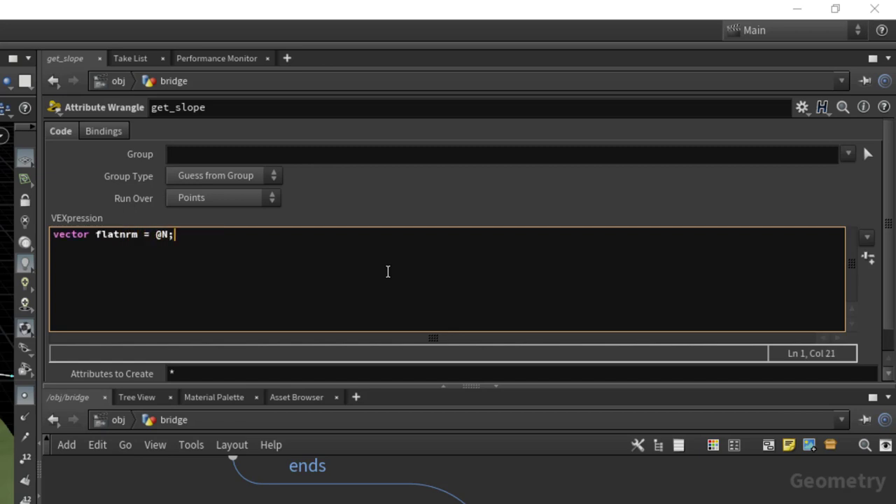
key(Return)
text(flatnrm)
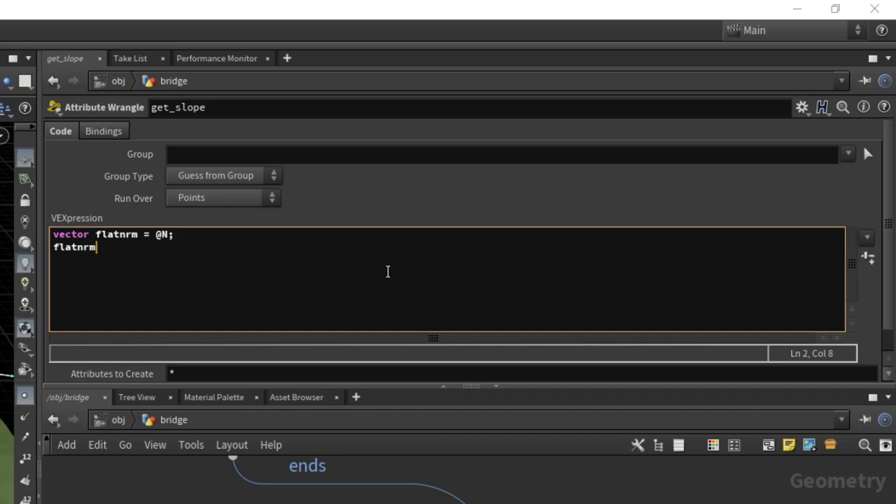
text(.y  = 0;)
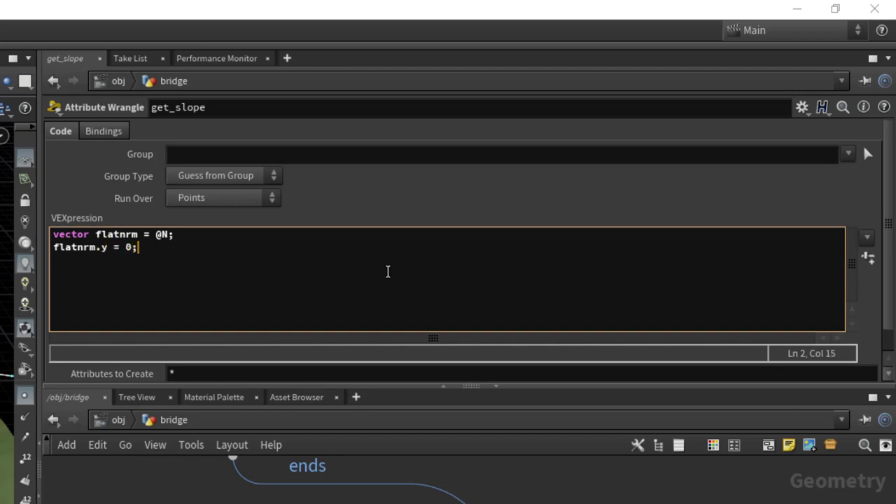
Add the line "flatnrm = normalize(flatnrm);" to the get_slope code.
key(Return)
text(flat)
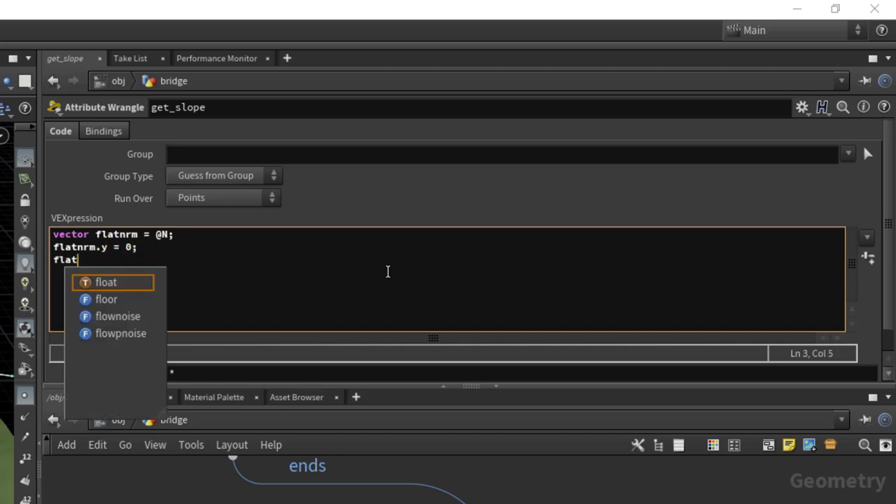
text(nrm = )
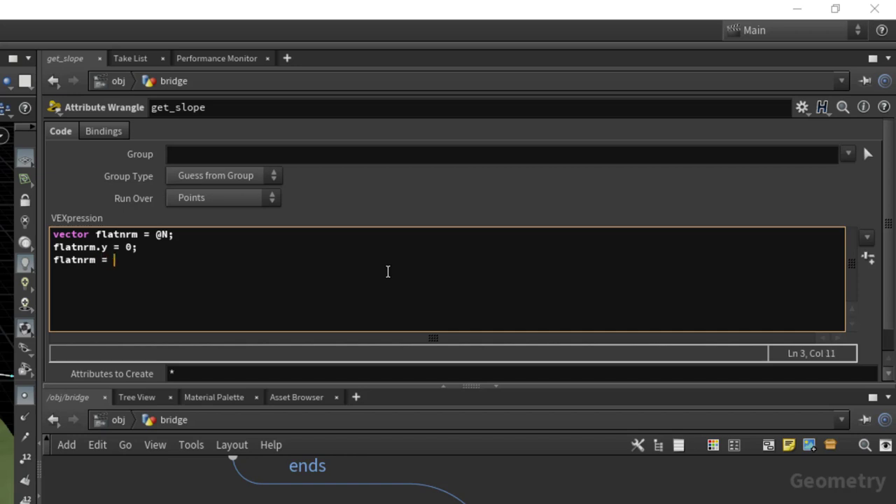
text(normalize)
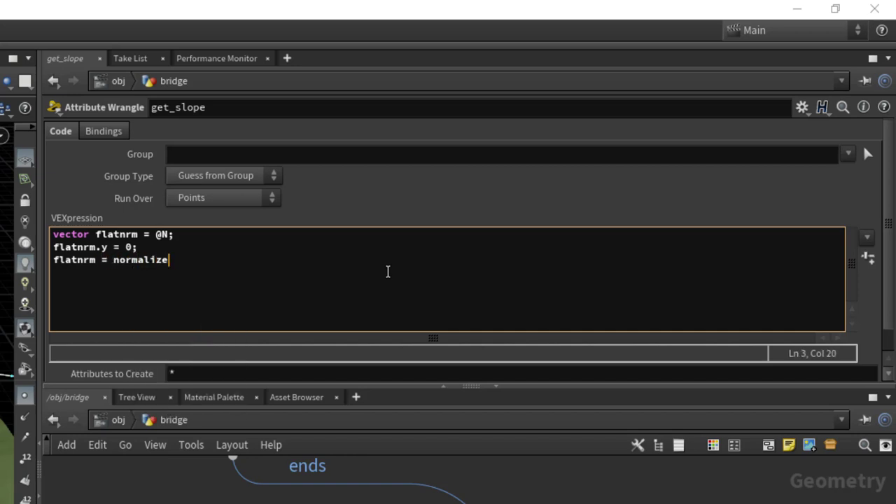
text((flatnrm);)
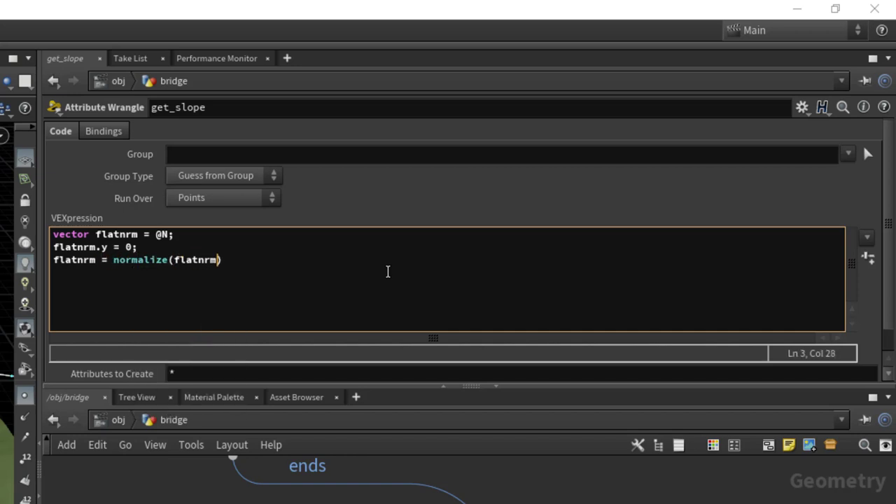
Below a blank line, write the slope line "f@slope = degrees(acos(@N, flatnrm));" in the get_slope code.
key(Return)
key(Return)
text(f@slope)
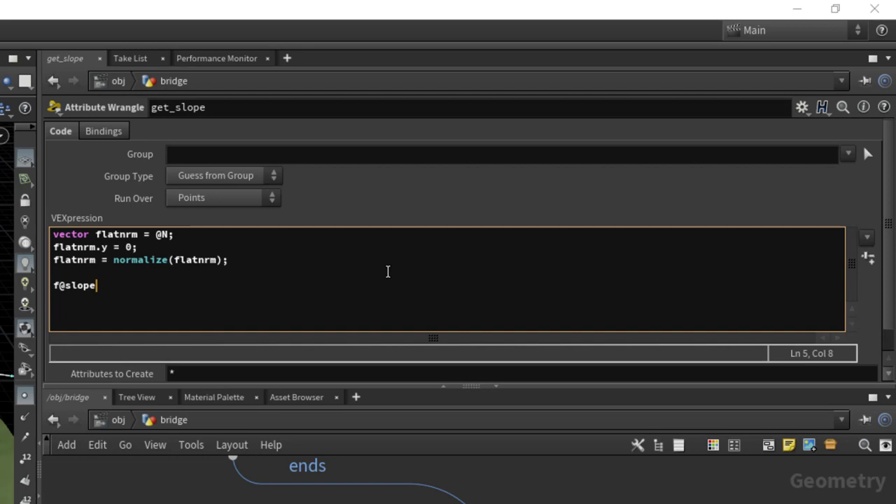
text( = degrees()
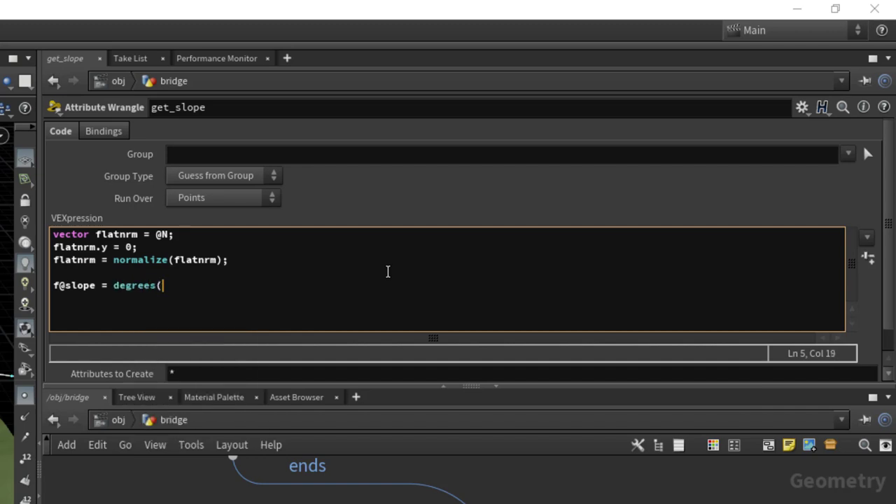
text(acos(@N, flatnrm)
key(End)
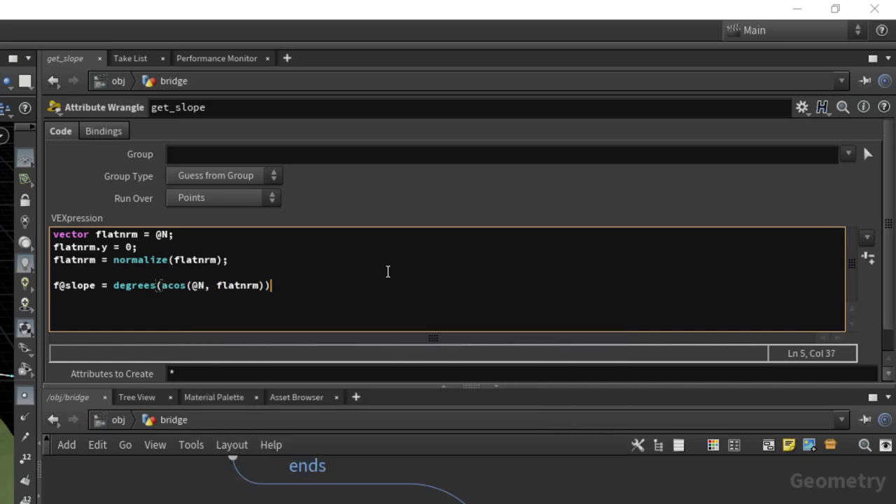
text(;)
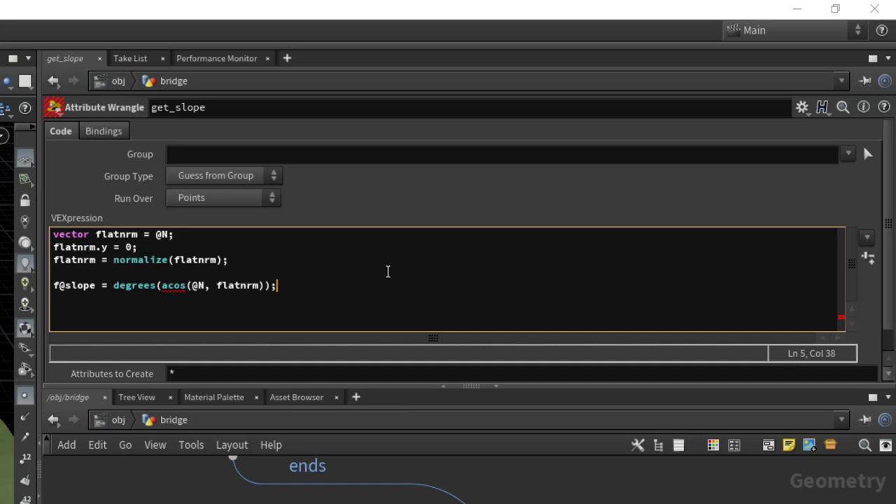
Wrap the acos arguments in a dot product so the line reads "f@slope = degrees(acos(dot(@N, flatnrm)));".
key(Left)
key(Left)
key(Left)
key(Left)
key(Left)
key(Left)
key(Left)
key(Left)
key(Left)
key(Left)
key(Left)
key(Left)
key(Left)
key(Left)
text(dot()
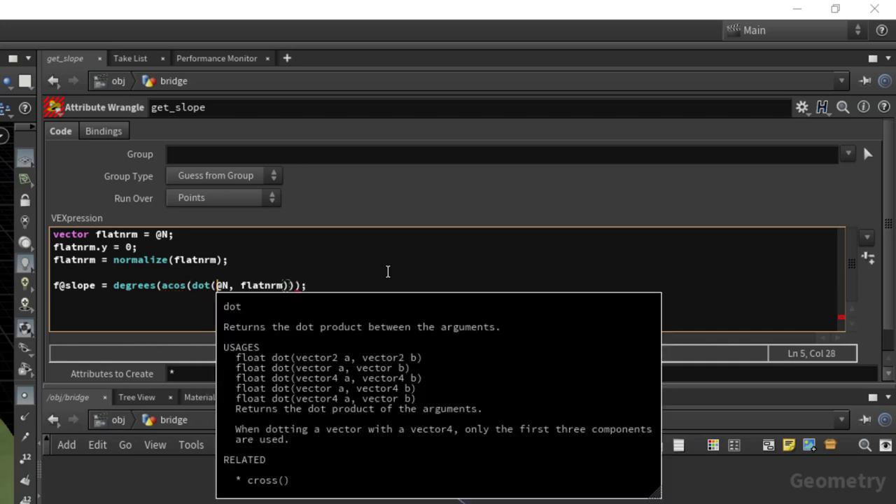
key(Right)
key(Right)
key(Right)
key(Right)
key(Right)
key(Right)
key(Right)
key(Right)
key(Right)
key(Right)
key(Right)
key(Right)
key(Right)
key(Right)
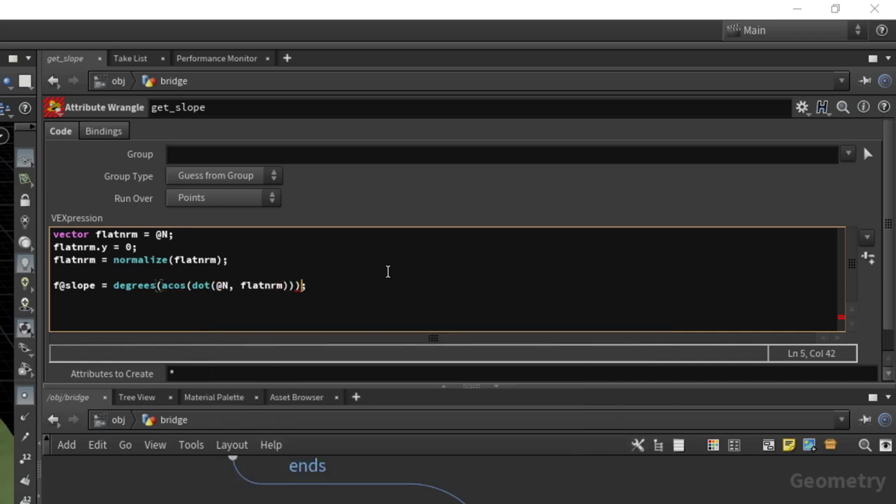
text())
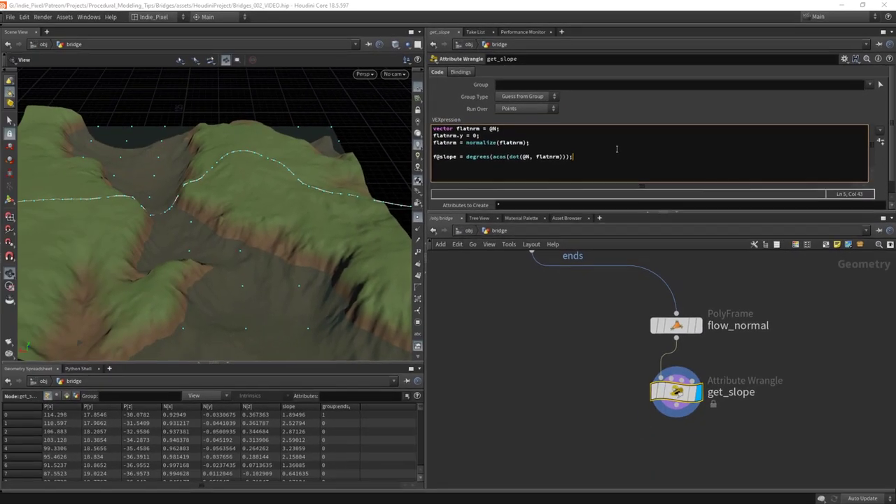
drag(210, 235, 363, 318)
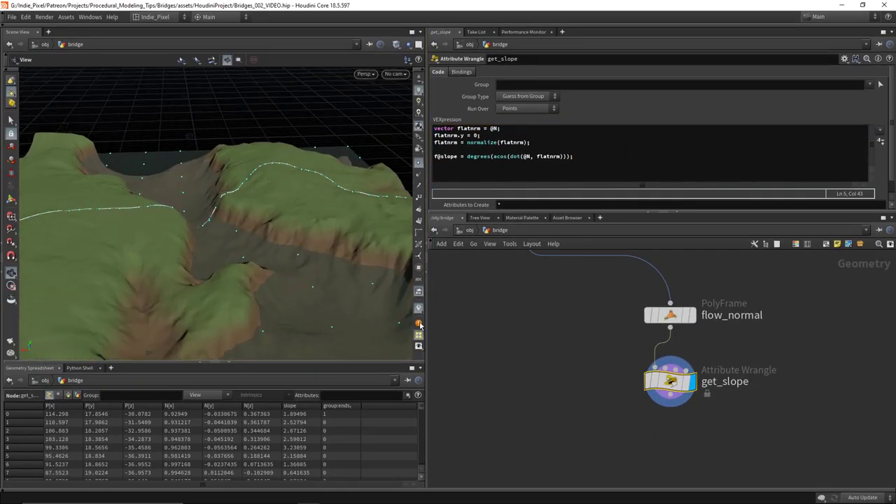
middle_drag(681, 425, 664, 395)
key(Tab)
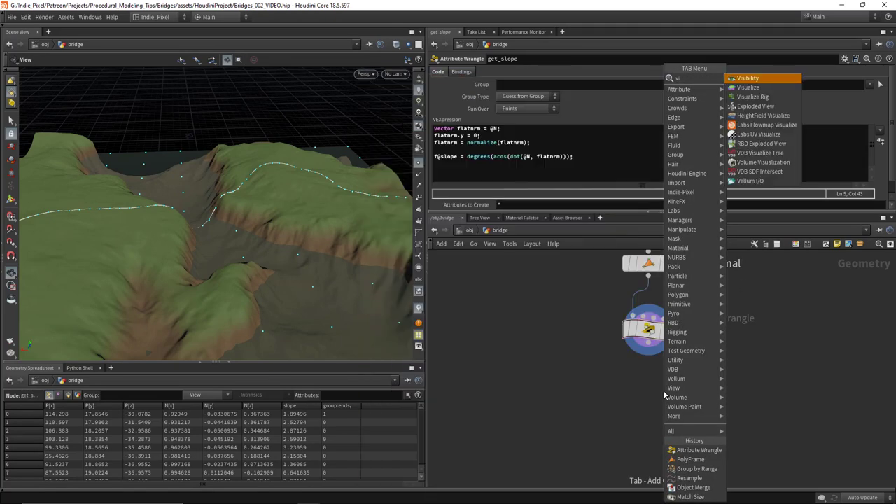
click(762, 97)
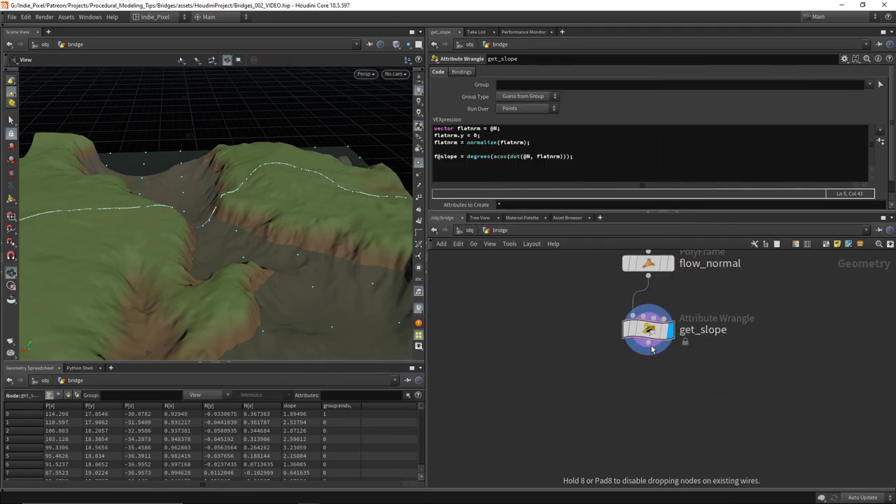
click(690, 392)
key(Delete)
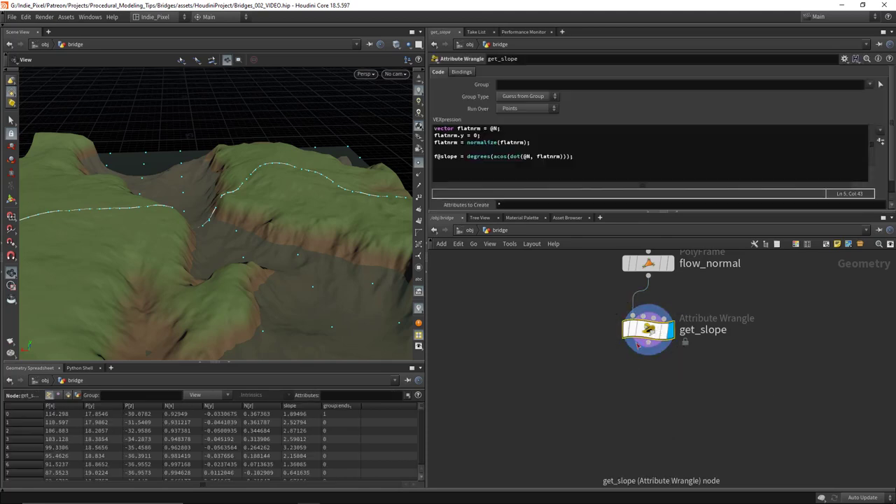
click(764, 388)
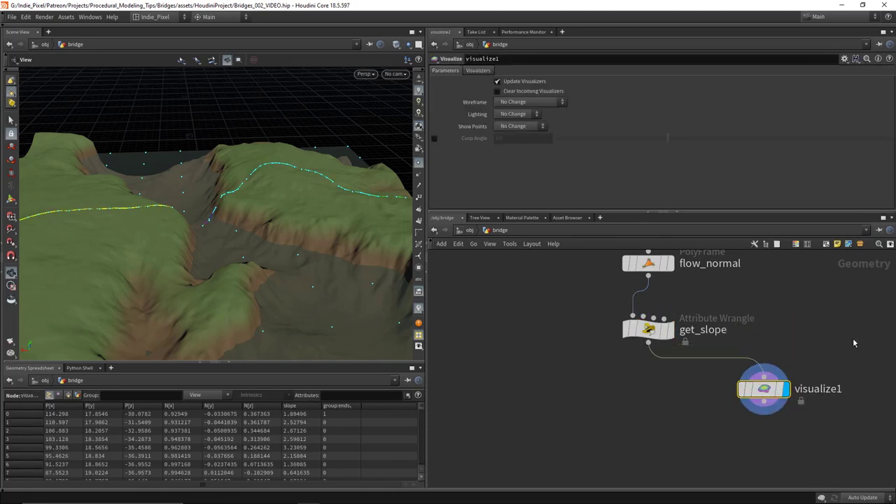
key(Delete)
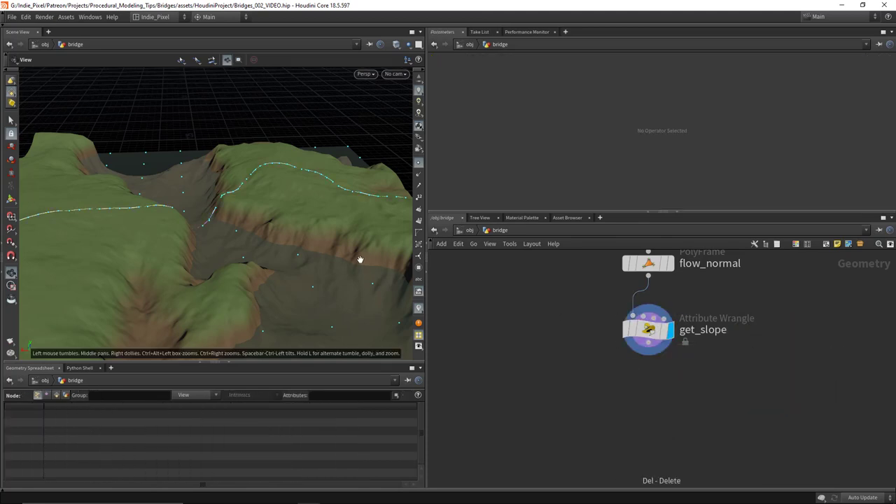
Create a scene-level Marker visualizer with class Point that shows the slope attribute as text.
click(418, 309)
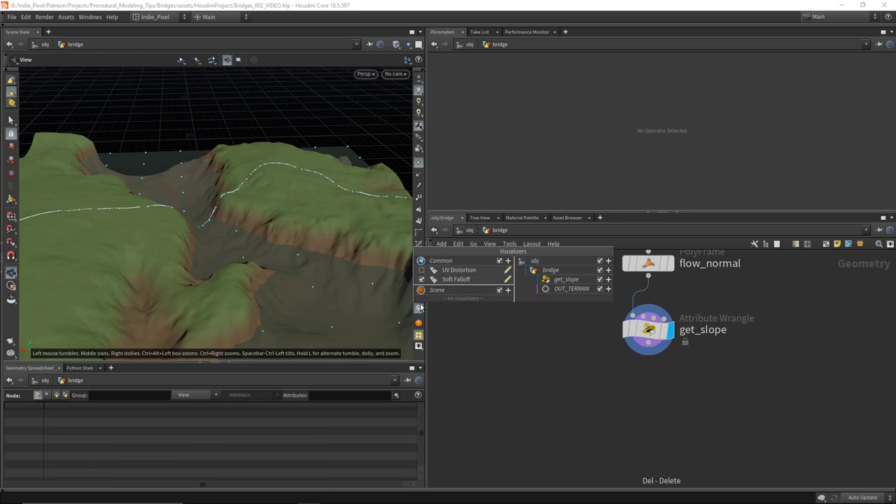
click(509, 291)
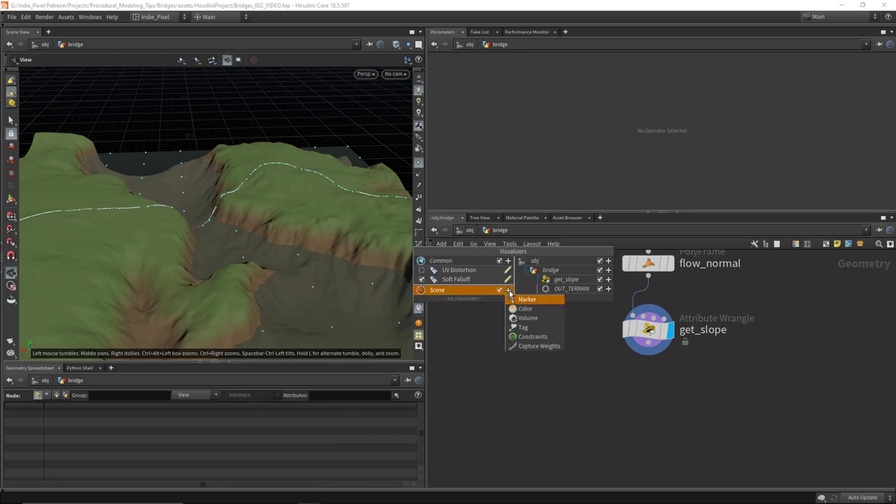
click(527, 300)
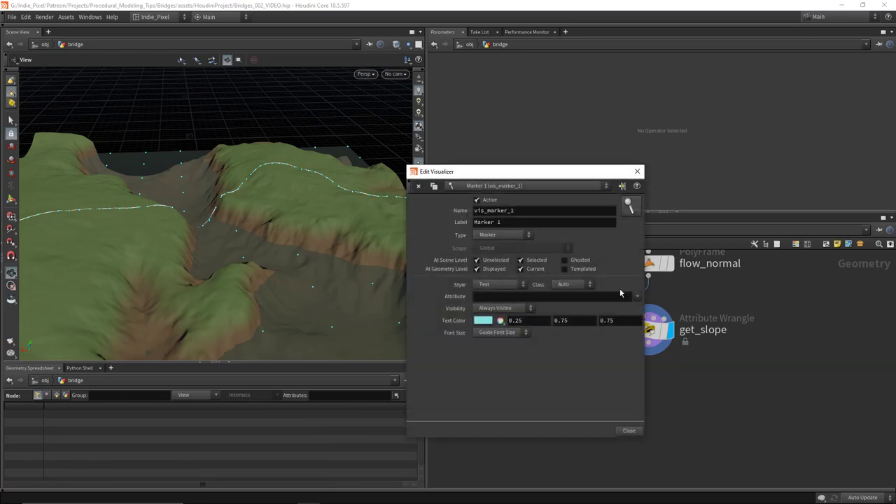
click(583, 286)
click(579, 303)
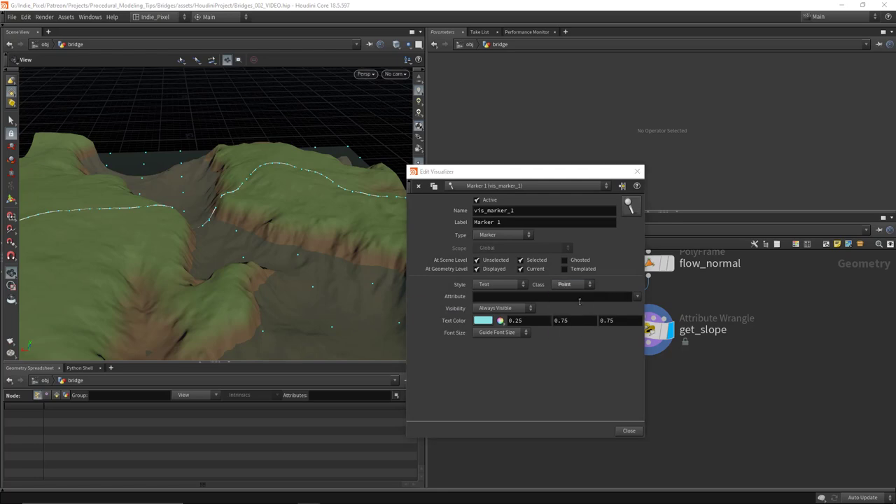
click(636, 297)
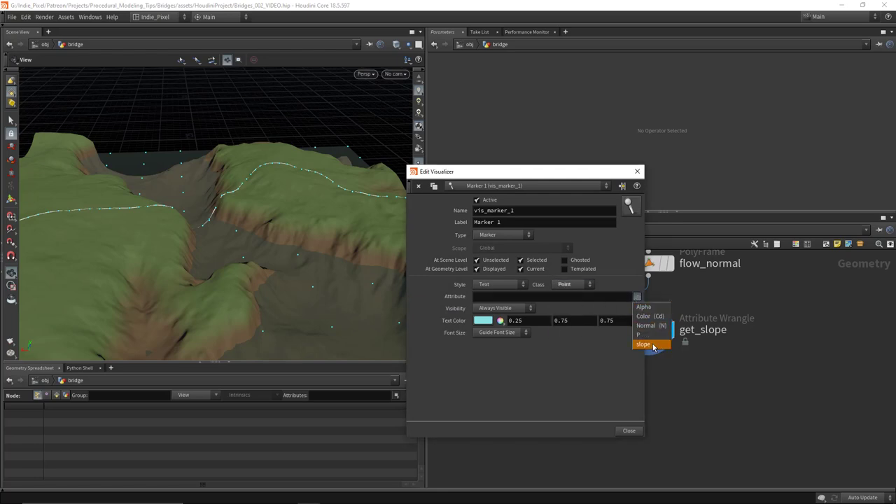
click(645, 345)
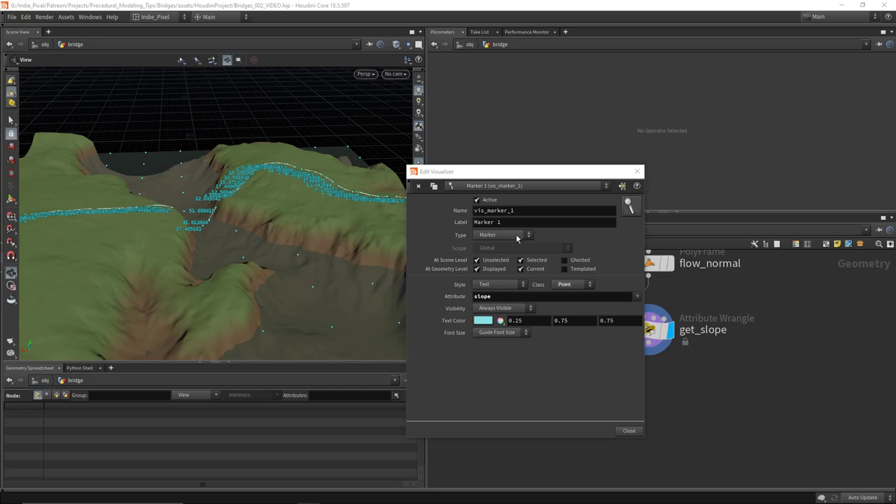
click(637, 171)
Examine the slope values displayed along the curve across the terrain from several view angles.
drag(403, 264, 240, 228)
right_drag(240, 229, 372, 158)
drag(372, 159, 259, 119)
drag(207, 192, 242, 180)
mouse_move(283, 280)
mouse_down()
mouse_move(282, 266)
mouse_move(252, 250)
mouse_move(382, 212)
mouse_move(283, 244)
mouse_move(219, 220)
mouse_move(294, 215)
mouse_move(389, 309)
mouse_up()
key(w)
key(w)
scroll(219, 220, down, 5)
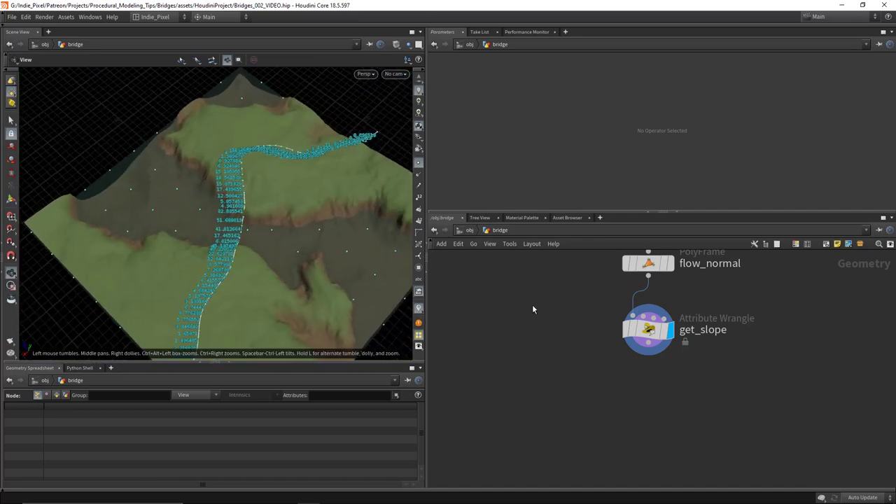
Turn off the slope marker visualizer in the viewport.
click(419, 309)
click(422, 296)
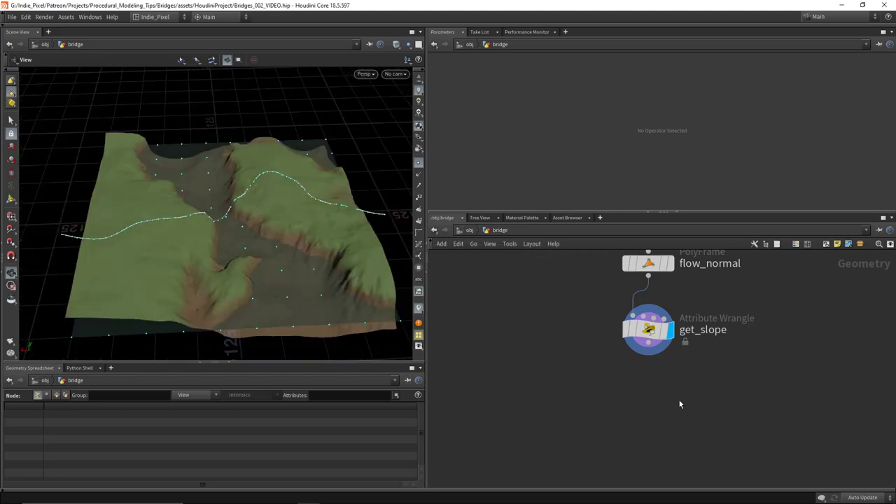
key(Tab)
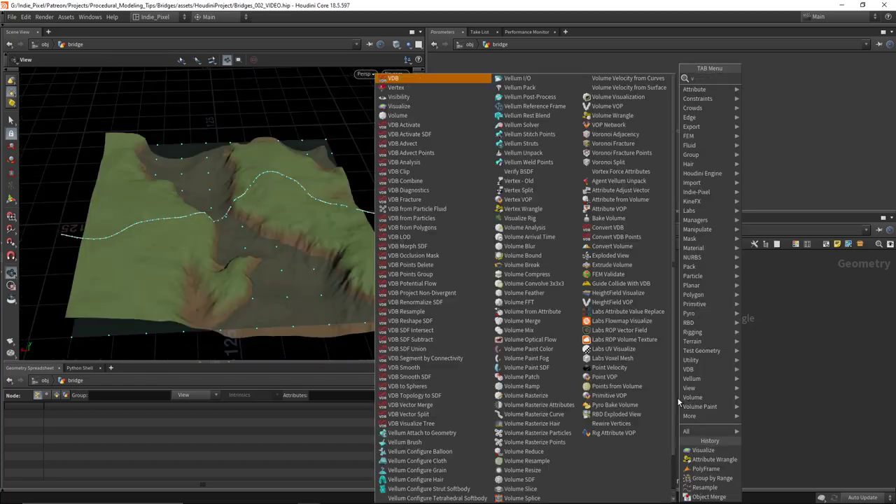
key(Escape)
Add an Attribute Promote node after get_slope, display it and name it max_slope.
click(629, 340)
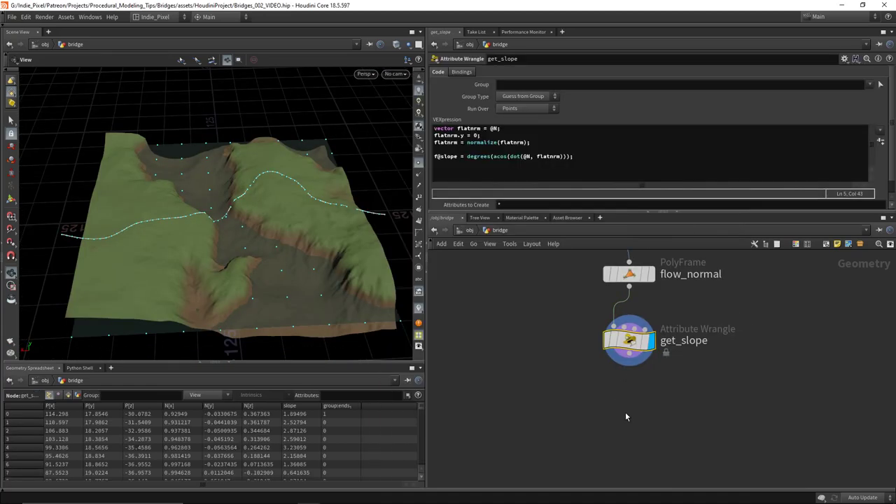
key(Tab)
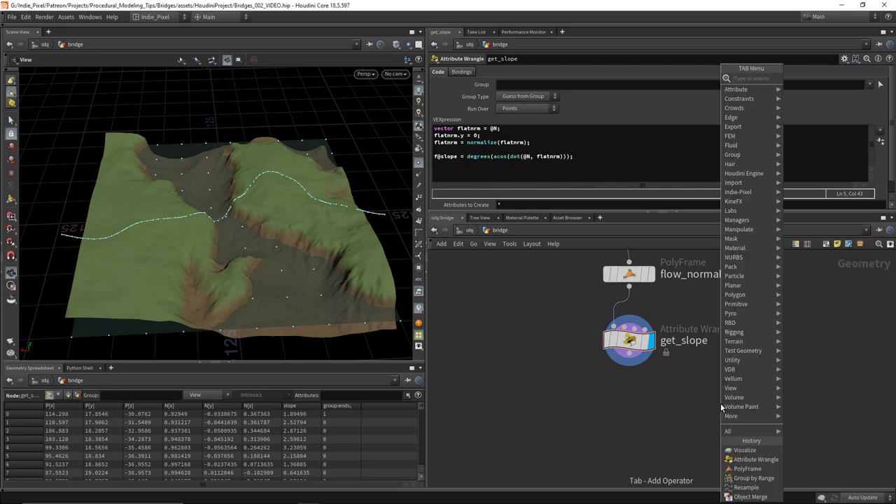
text(attr)
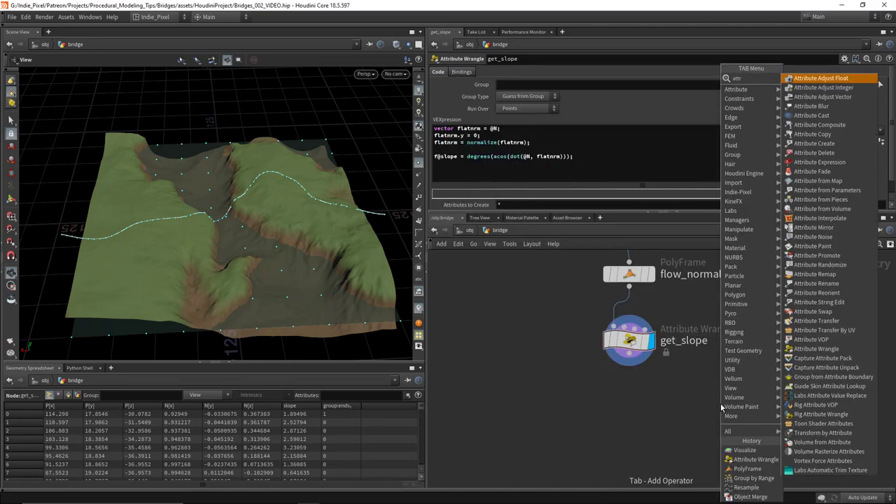
click(817, 255)
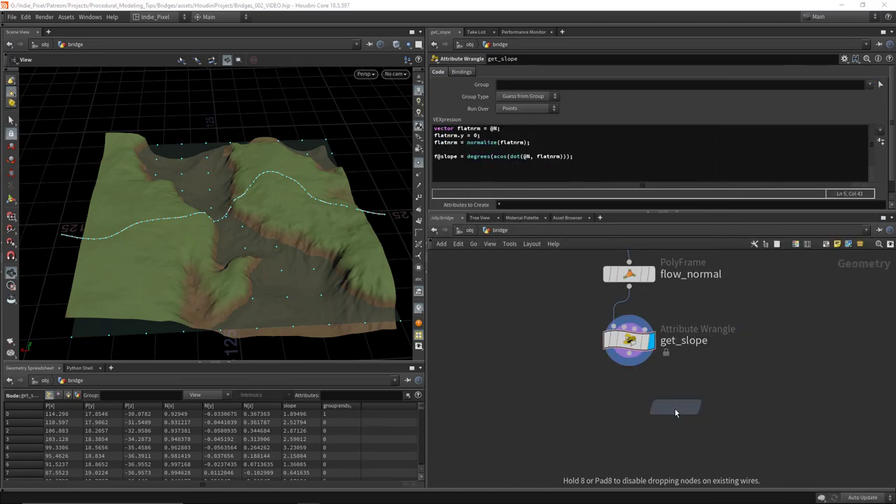
click(700, 416)
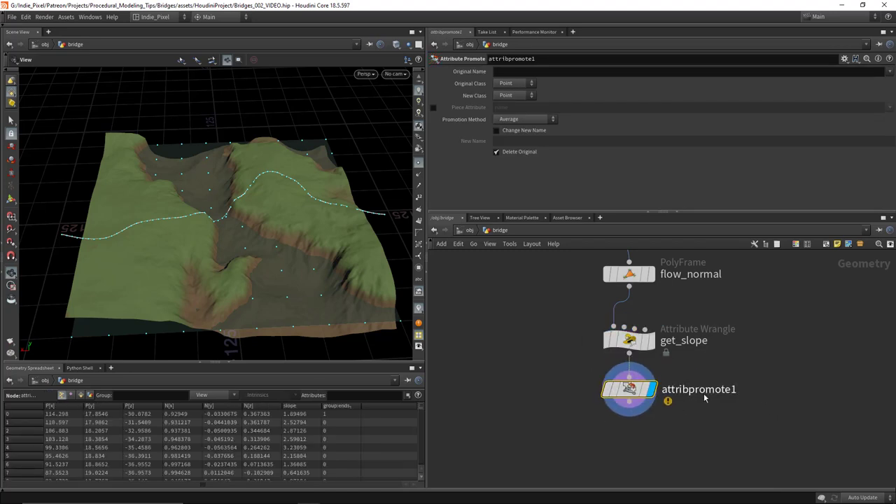
double_click(702, 391)
text(max_slope)
key(Return)
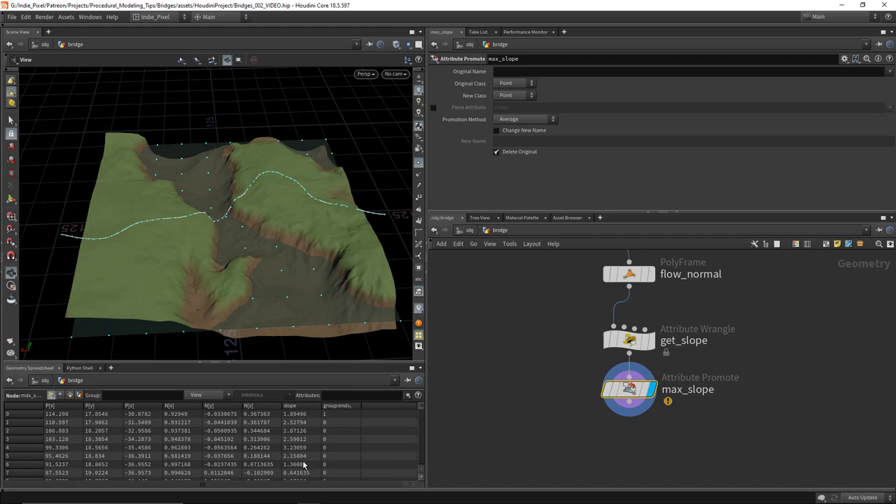
Set max_slope to promote the slope attribute from Point to the Detail class.
click(516, 95)
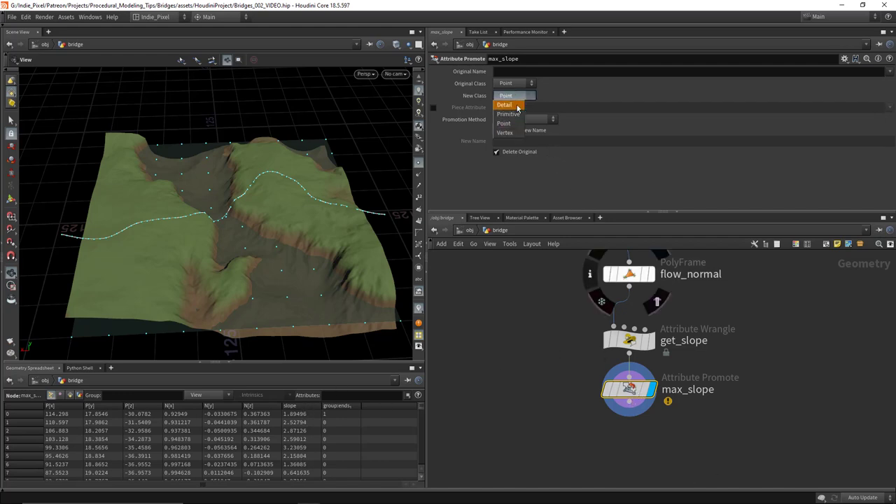
click(509, 96)
click(889, 72)
click(874, 100)
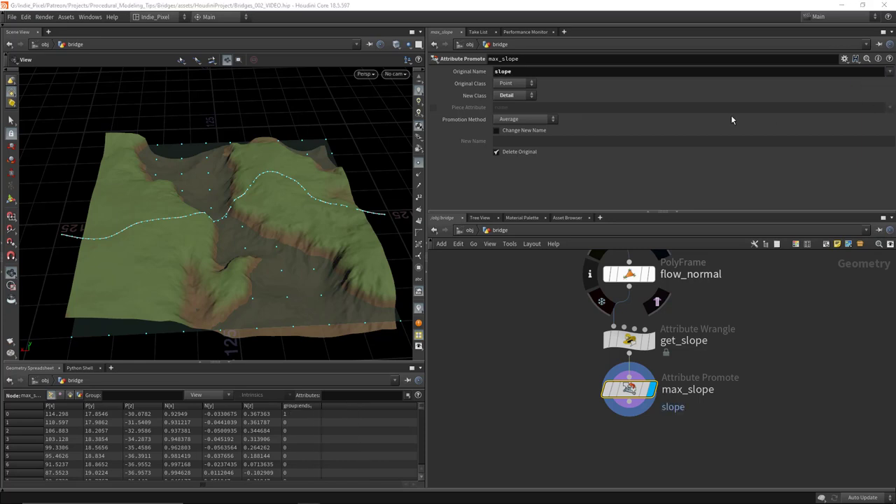
Set the promotion method to Maximum with max_slope as the new attribute name, and keep the original attribute.
click(522, 120)
click(525, 132)
click(523, 132)
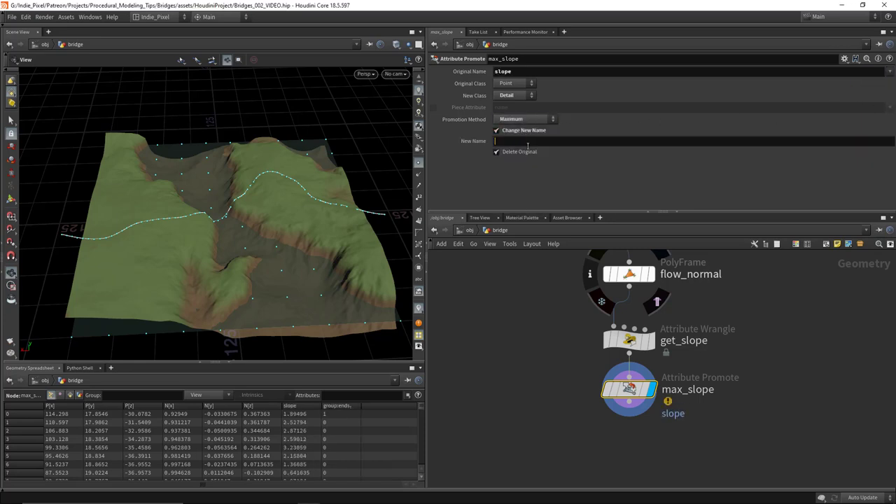
click(528, 144)
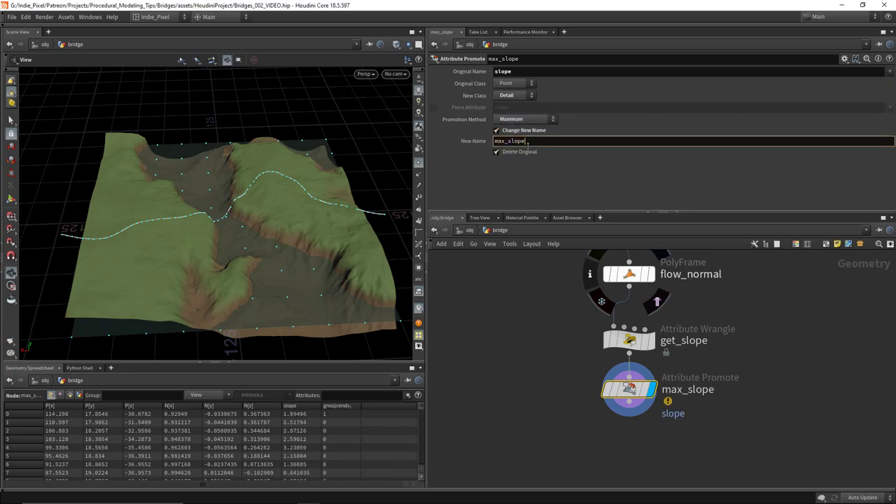
key(Return)
click(524, 152)
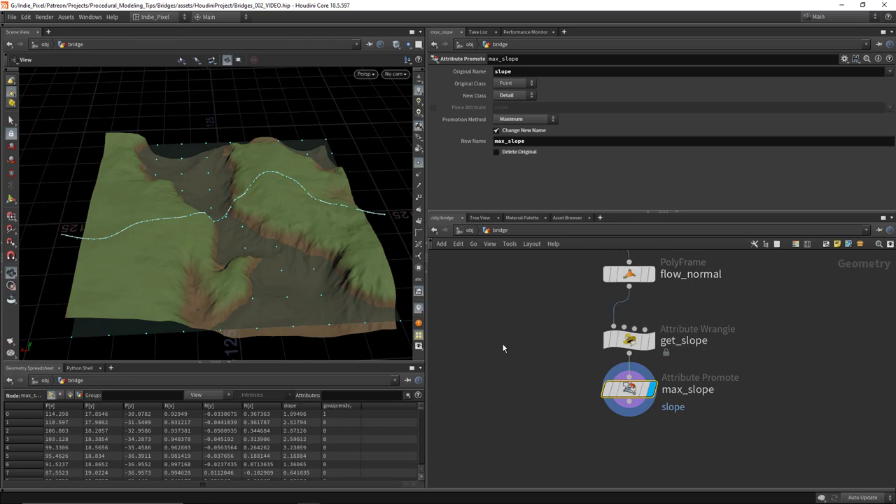
Add an Attribute Remap node after max_slope, display it and name it remap_slope.
key(Tab)
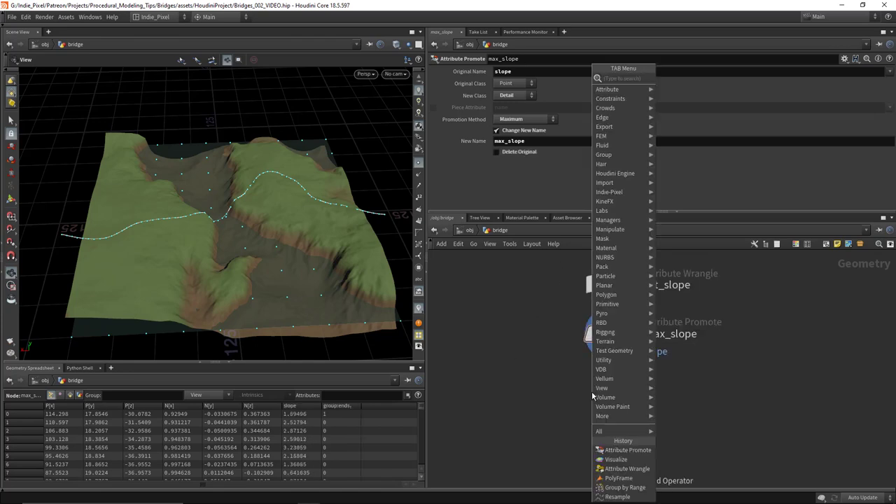
text(rema)
key(Return)
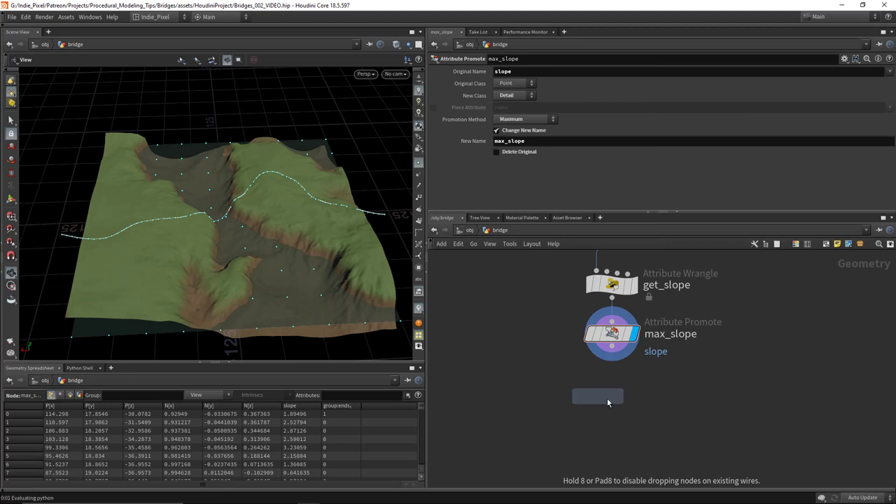
click(607, 397)
drag(613, 345, 612, 386)
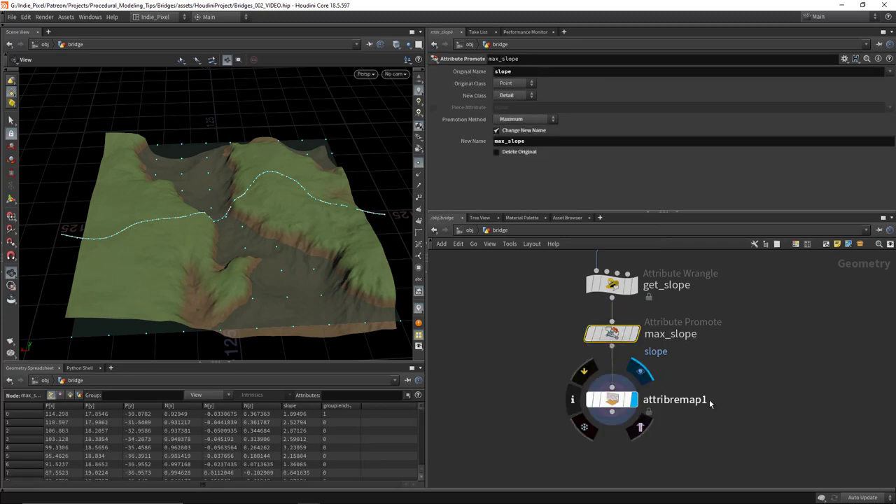
double_click(684, 401)
text(remap_slope)
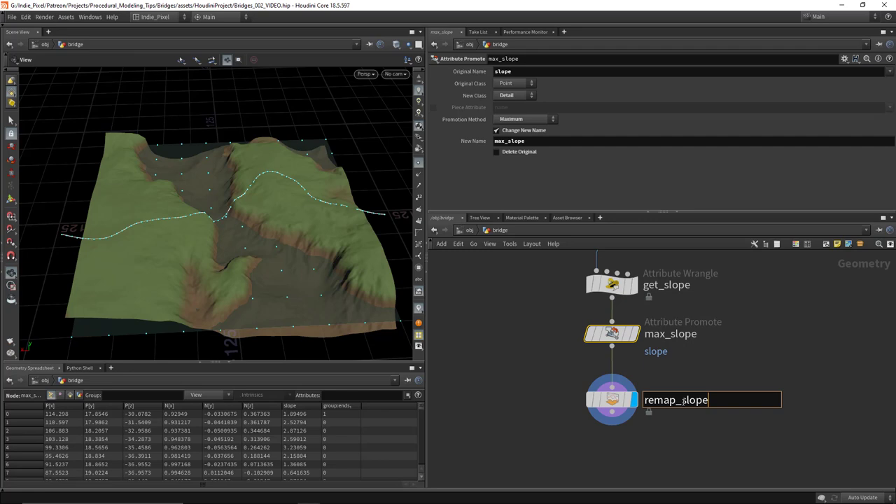
key(Return)
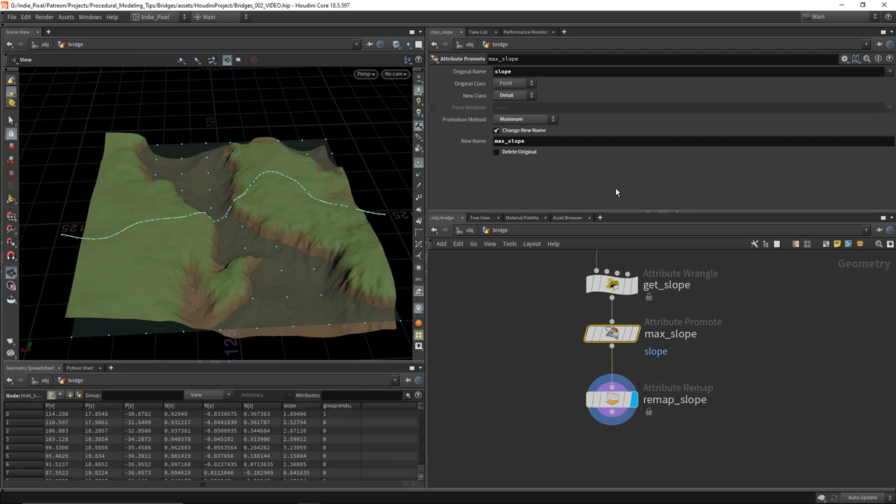
Set slope as the original attribute for remap_slope to process.
click(612, 400)
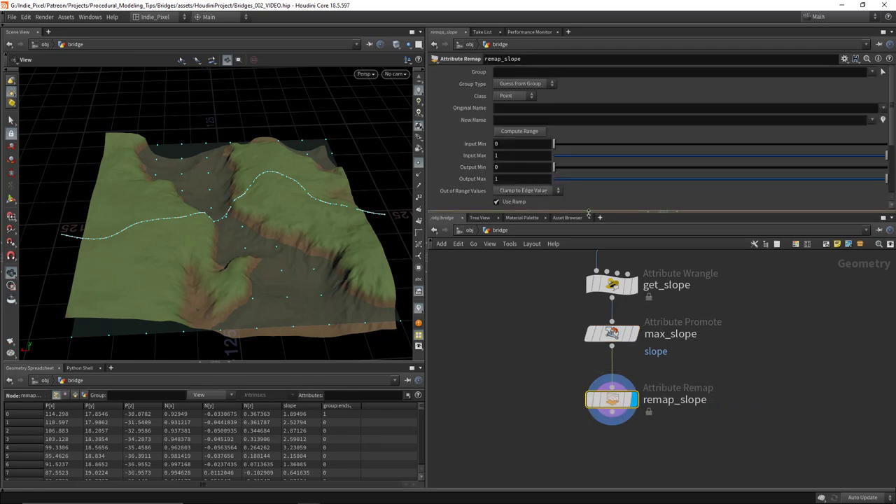
click(884, 110)
click(877, 118)
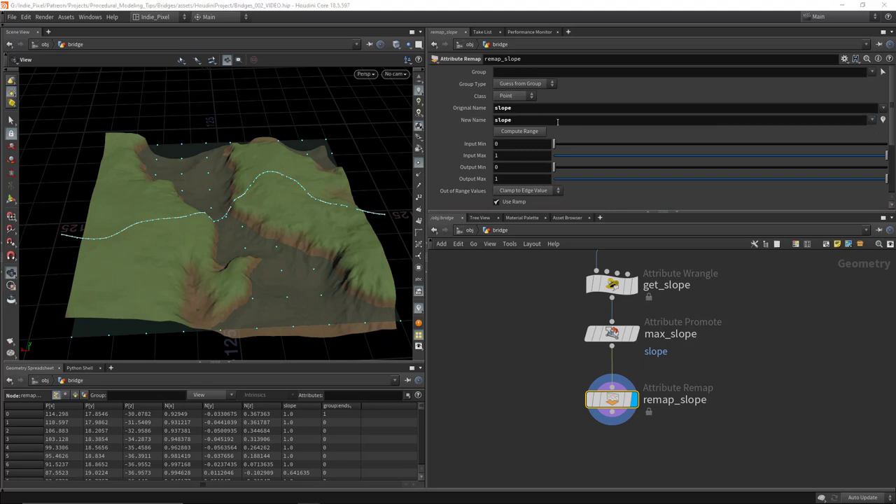
Set the Input Max of remap_slope to the expression detail(0, "max_slope", 0).
click(509, 156)
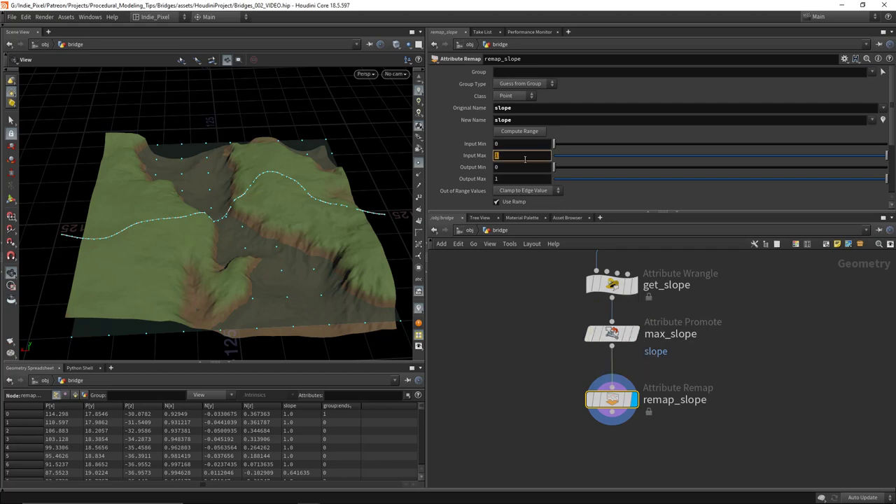
text(detail(0,,))
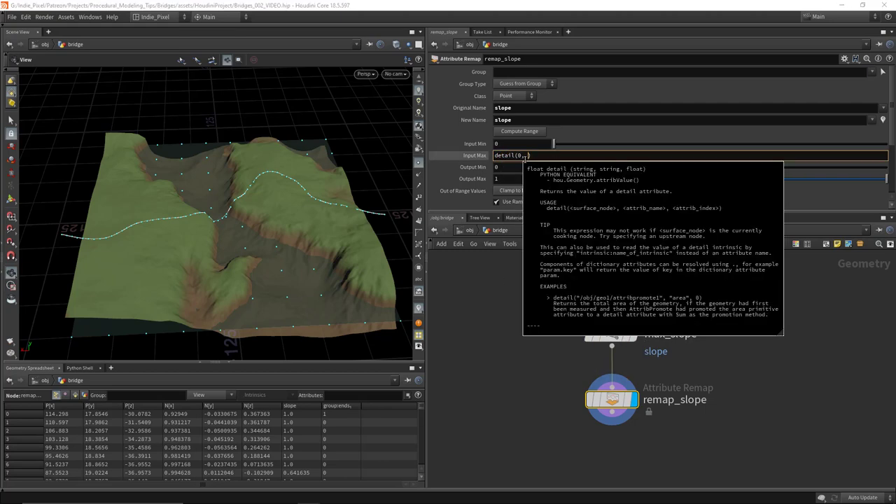
key(Return)
mouse_move(613, 385)
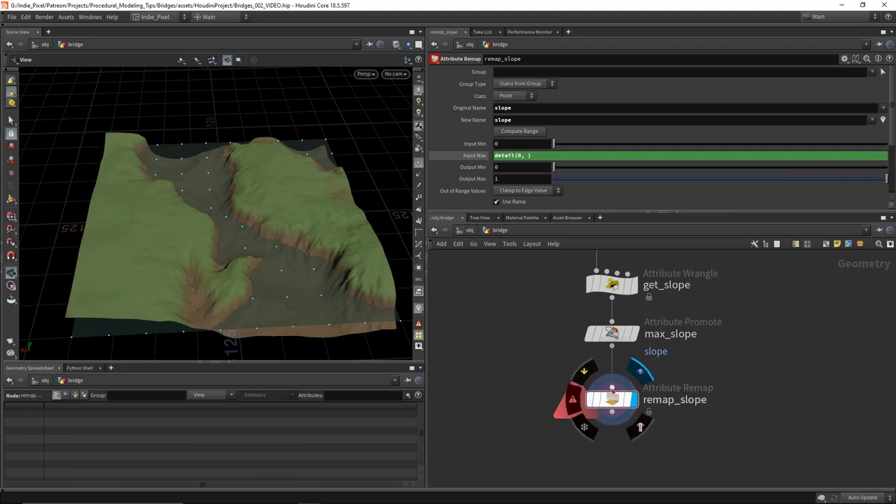
click(527, 156)
text("")
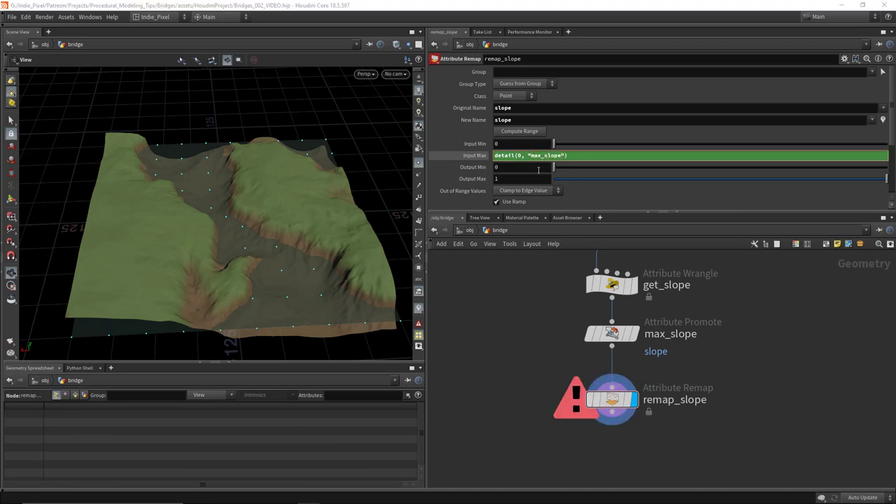
key(Return)
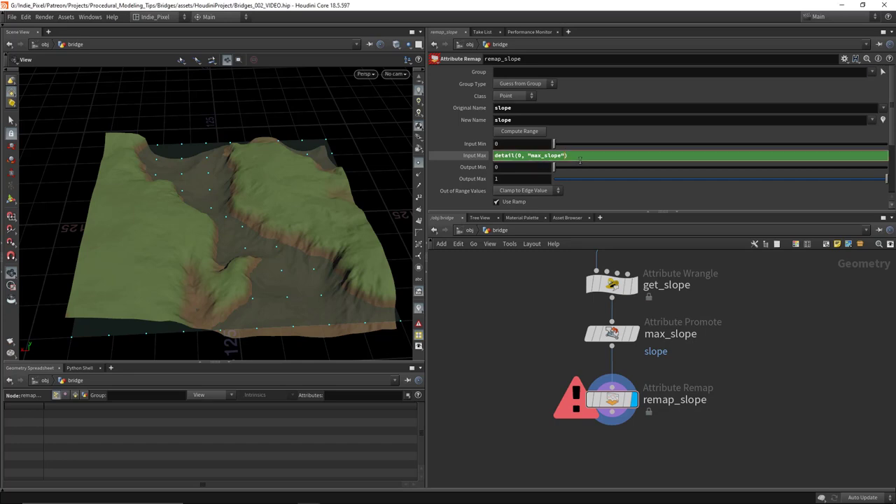
text(, 0)
key(Return)
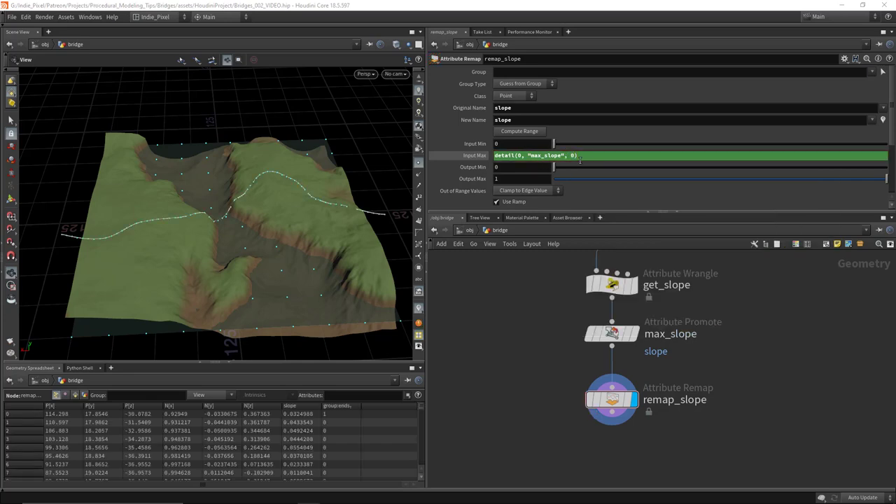
Turn the slope marker visualizer back on and examine the remapped values along the curve.
scroll(290, 217, down, 3)
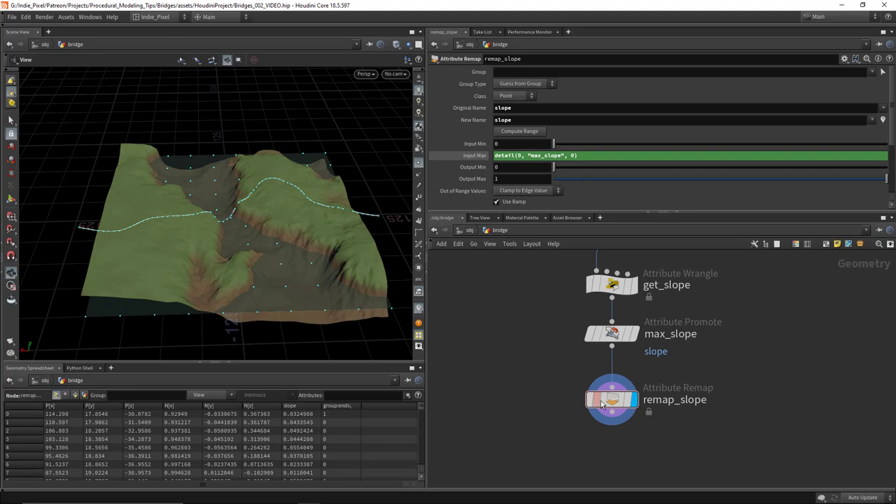
click(418, 308)
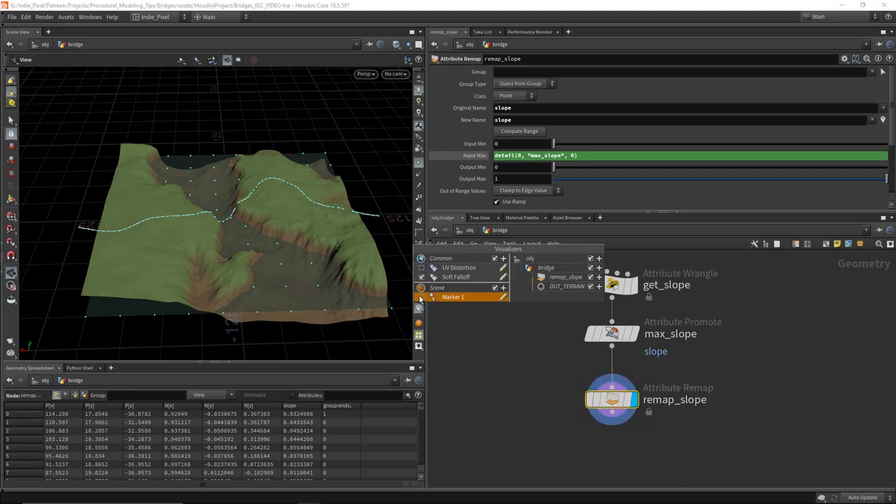
click(422, 297)
mouse_move(294, 231)
mouse_down()
mouse_move(301, 182)
mouse_move(317, 174)
mouse_move(202, 220)
mouse_up()
scroll(301, 182, up, 5)
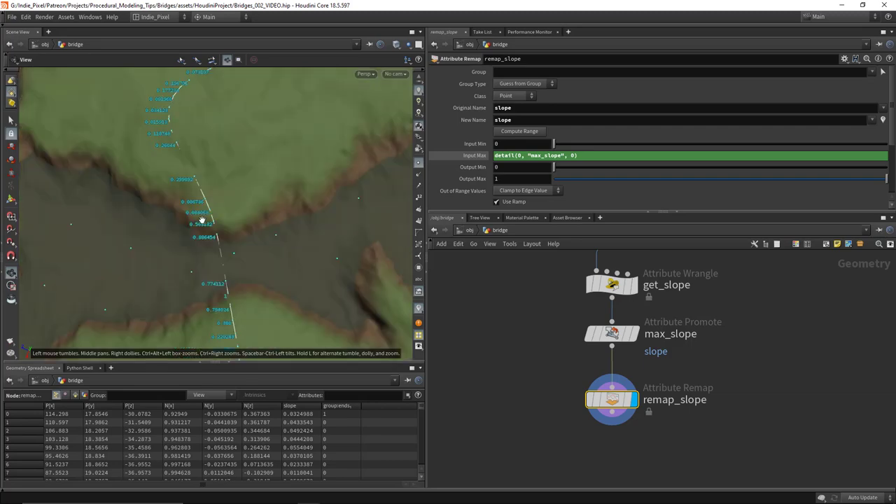
drag(243, 291, 203, 280)
Add an Attribute Blur node below remap_slope.
key(Tab)
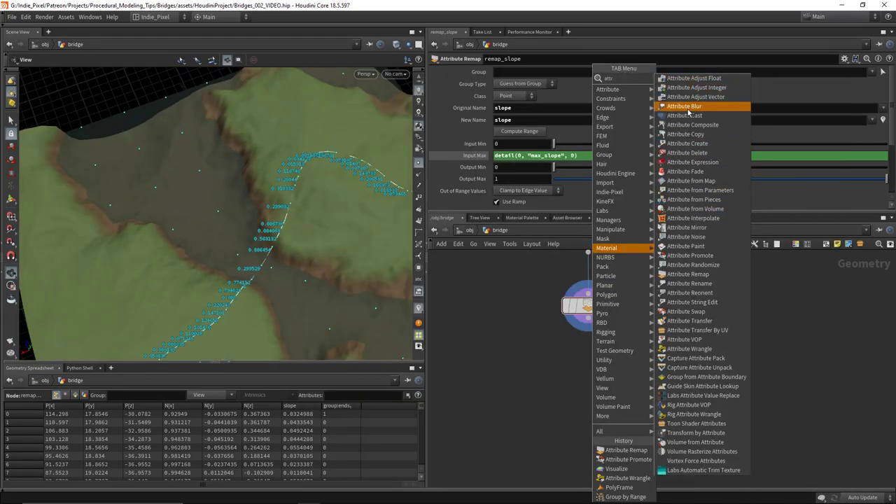
click(690, 109)
click(596, 372)
Hide the terrain and change the Marker 1 visualizer's type to Color so the curve is coloured by slope.
click(419, 309)
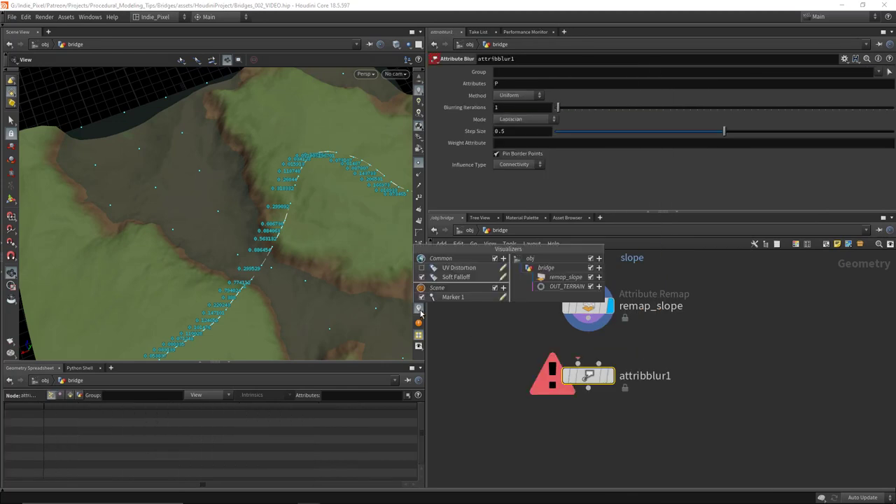
click(604, 308)
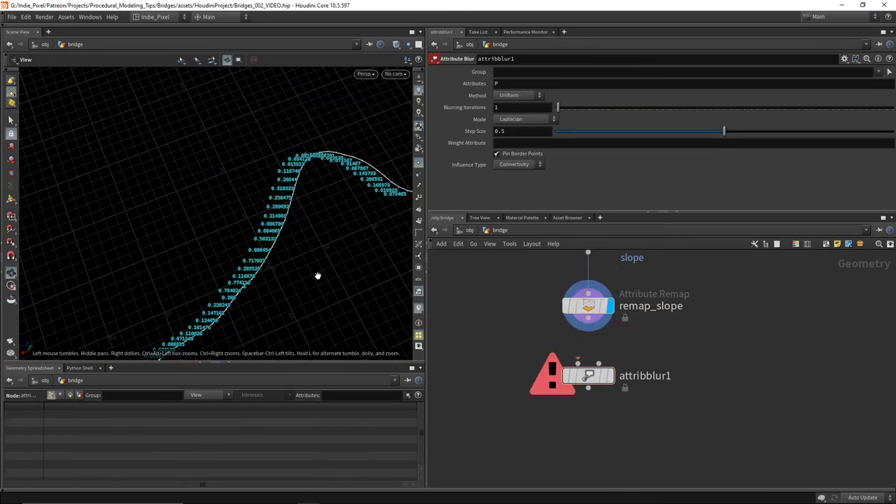
click(418, 310)
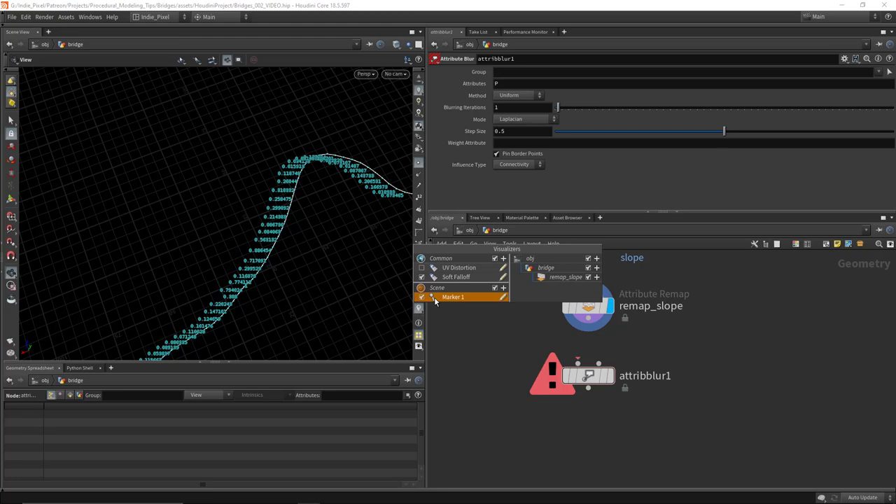
click(502, 297)
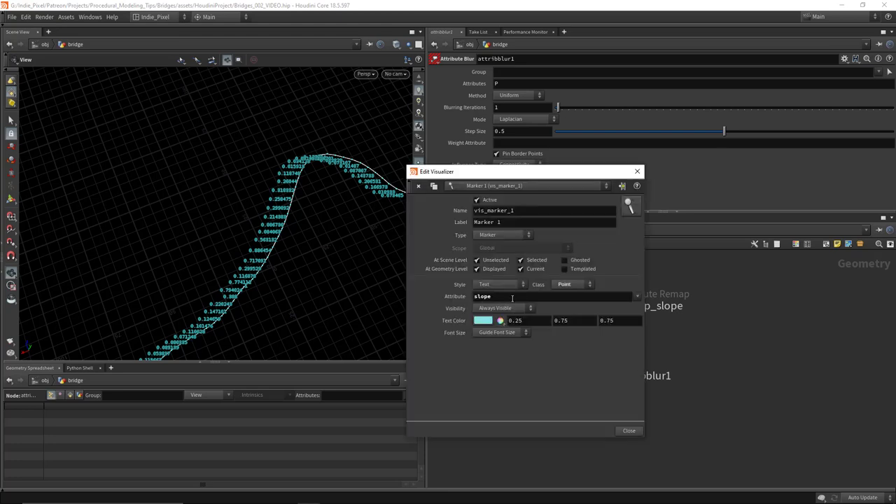
click(502, 236)
click(502, 254)
alt+drag(308, 248, 765, 194)
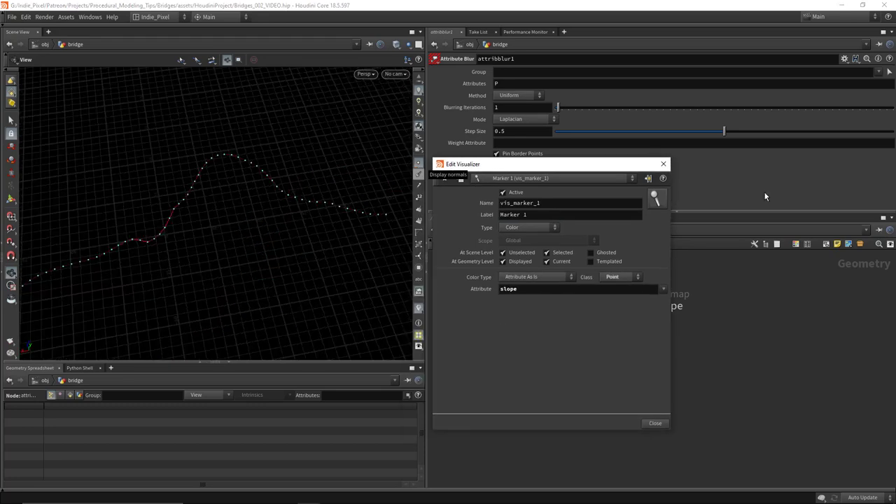
click(664, 164)
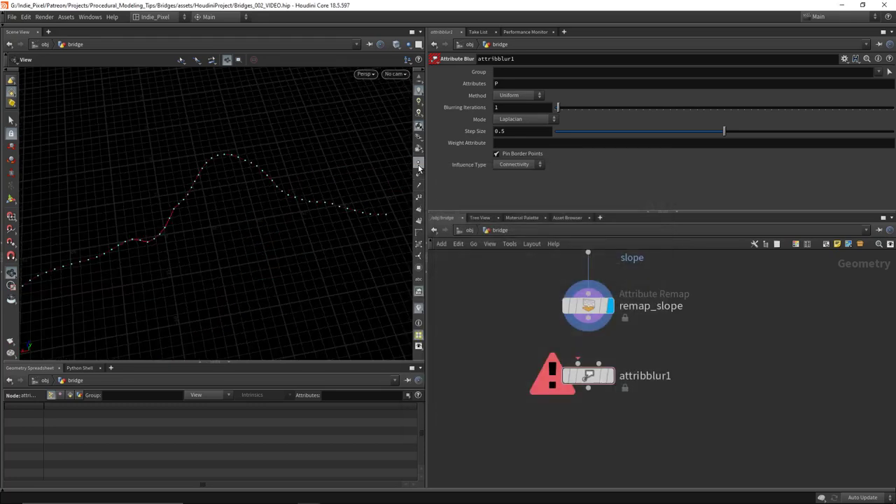
Turn off the point display and examine the slope colouring along the curve.
drag(278, 204, 203, 198)
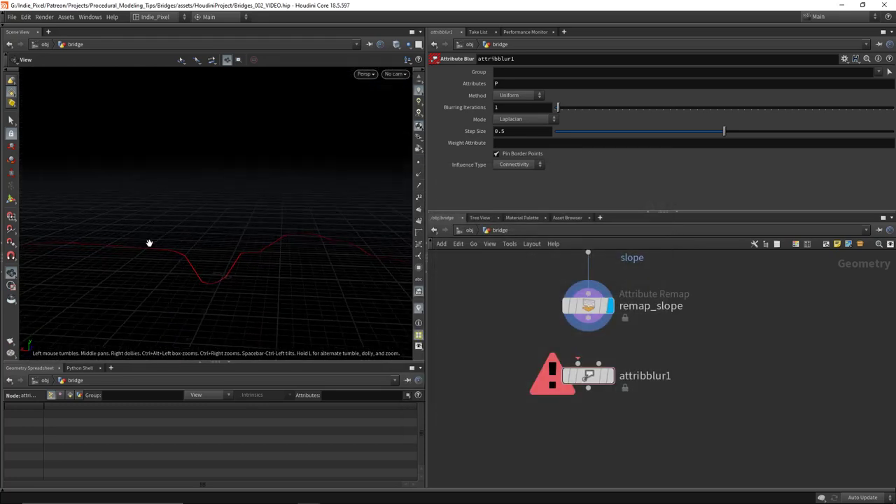
scroll(227, 256, down, 5)
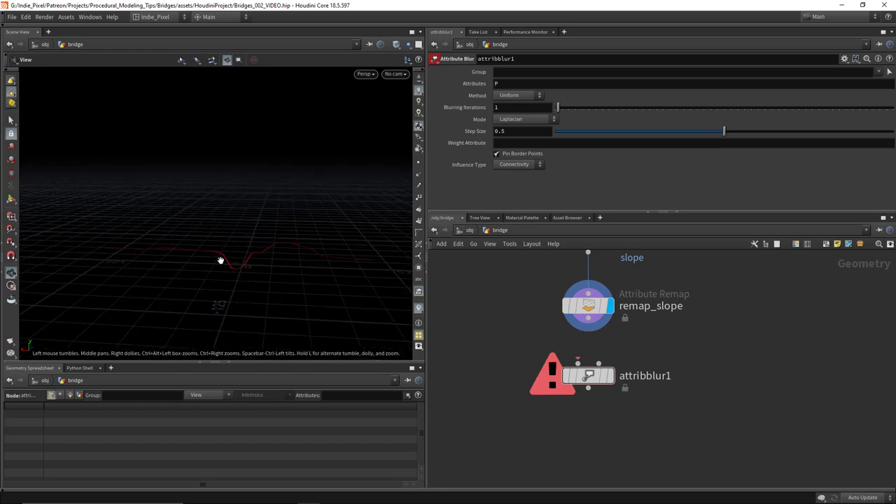
scroll(201, 253, up, 3)
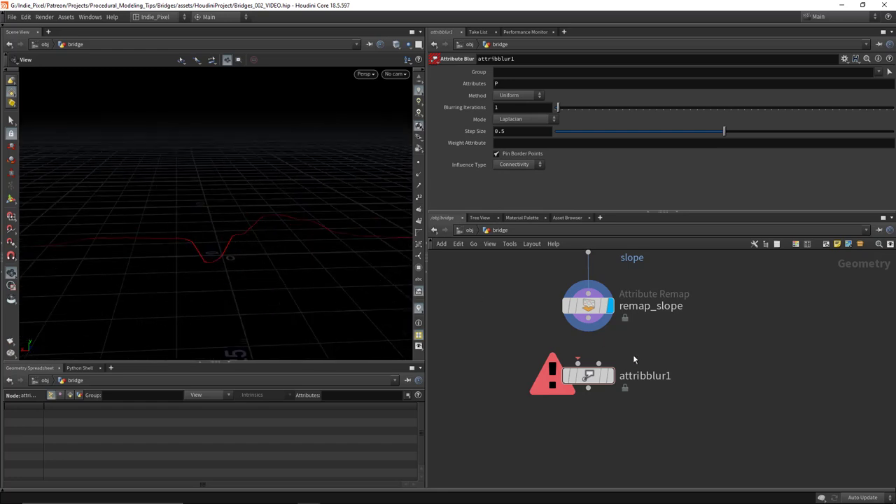
Wire remap_slope into the Attribute Blur node, name it blur_slope and display it.
drag(588, 329, 610, 387)
double_click(638, 377)
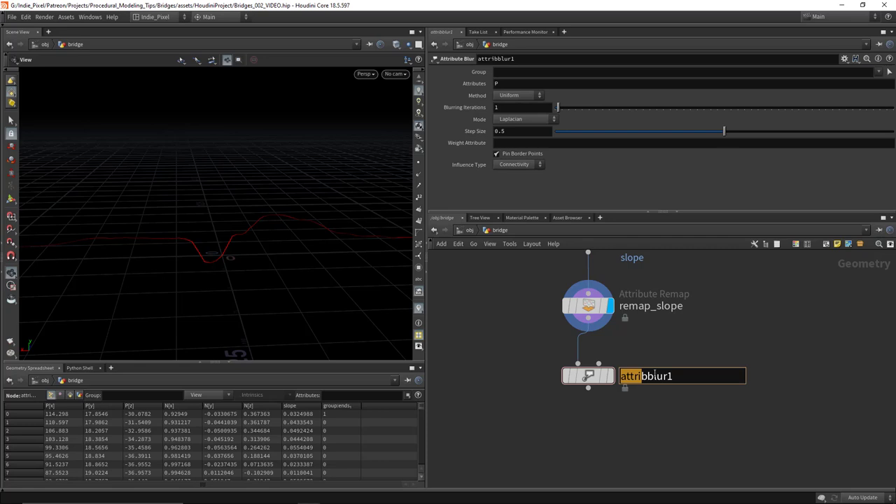
double_click(655, 376)
text(b)
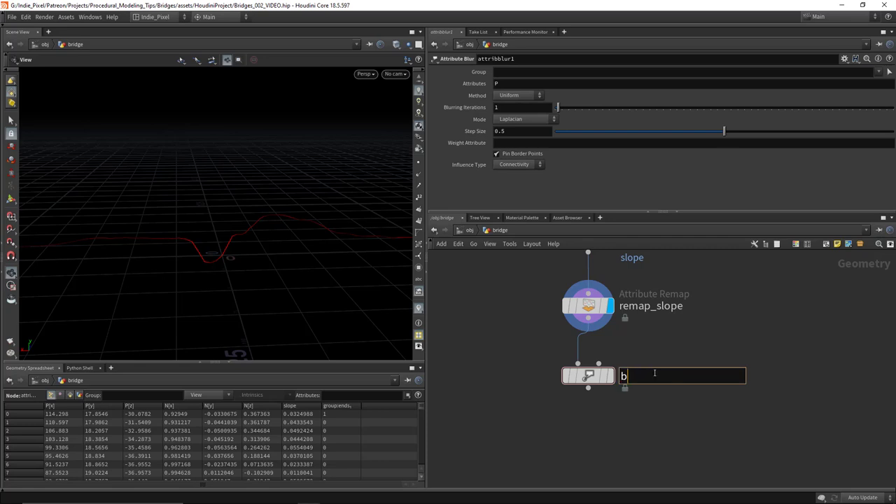
text(lur_slope)
key(Return)
click(610, 376)
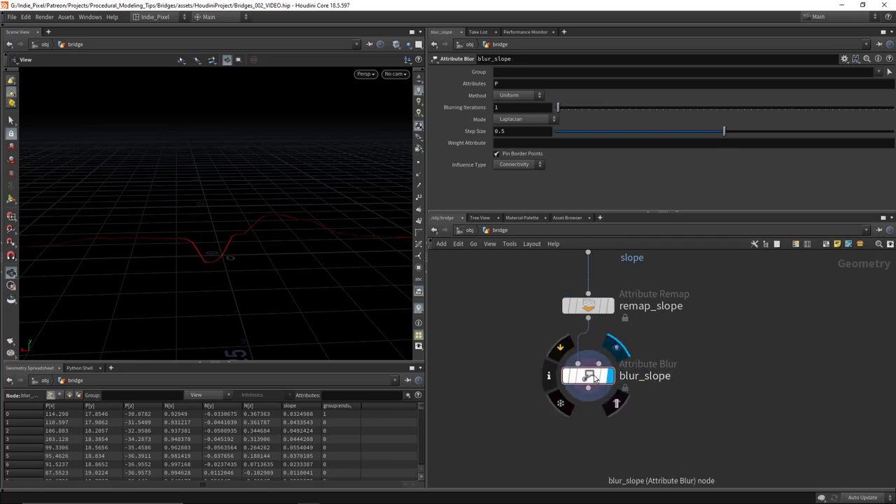
Set blur_slope to blur the slope attribute and disable Pin Border Points.
click(785, 83)
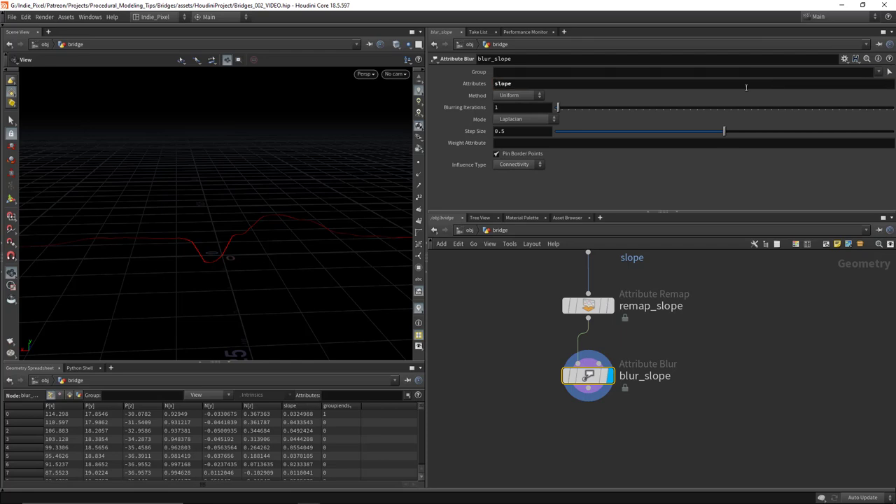
click(509, 156)
alt+drag(200, 261, 308, 224)
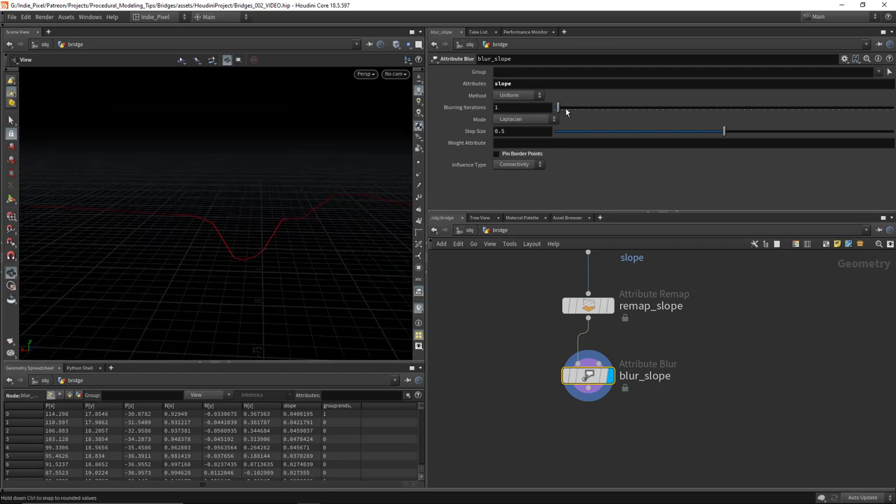
Try 20 and 200 blurring iterations on blur_slope.
drag(565, 107, 622, 108)
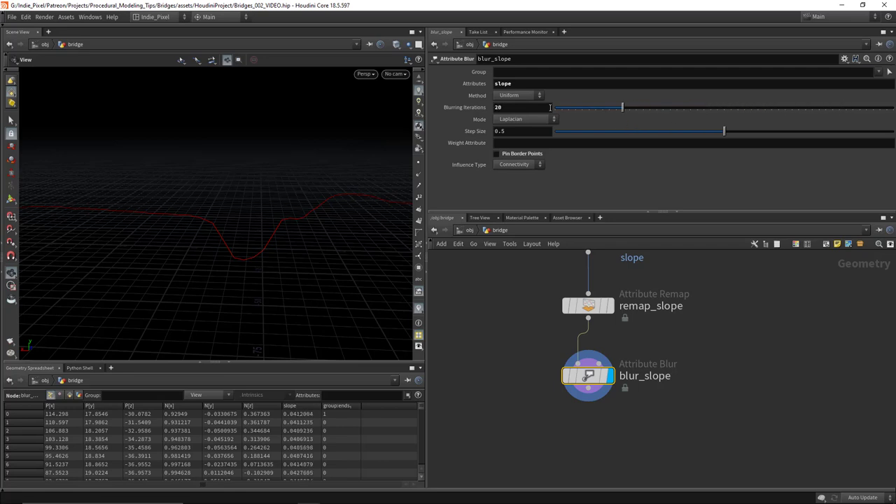
click(545, 106)
key(Return)
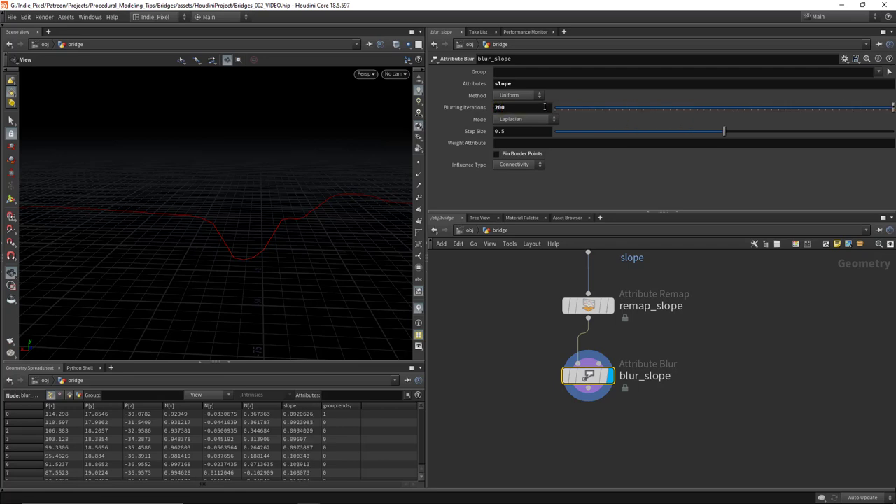
Set blur_slope's blurring iterations to 50 and its step size to 1.
click(520, 109)
text(50)
key(Return)
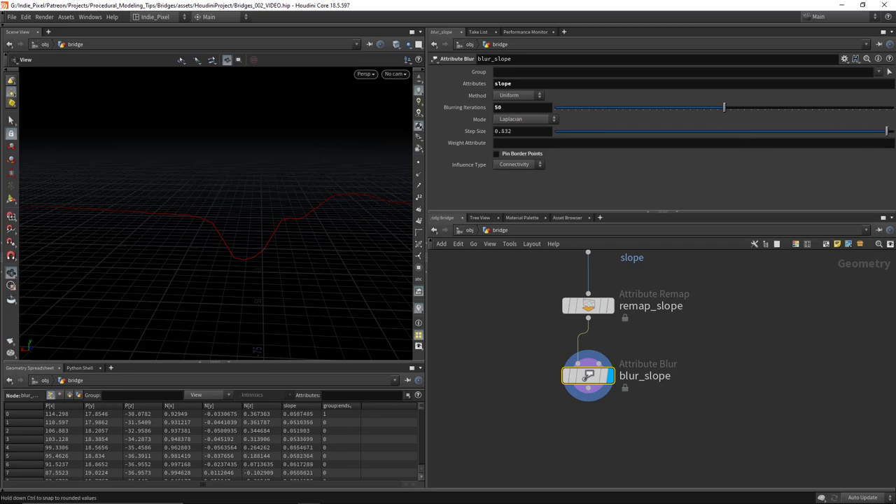
drag(726, 131, 893, 131)
drag(330, 176, 307, 210)
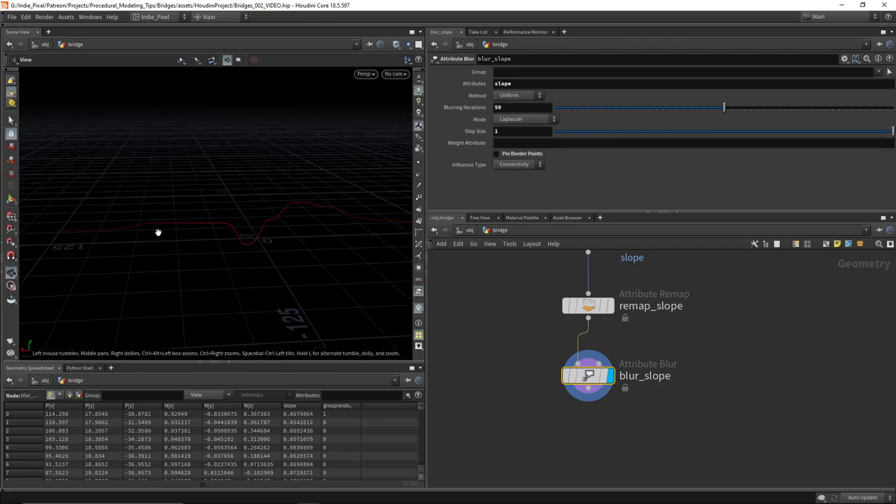
drag(241, 243, 601, 339)
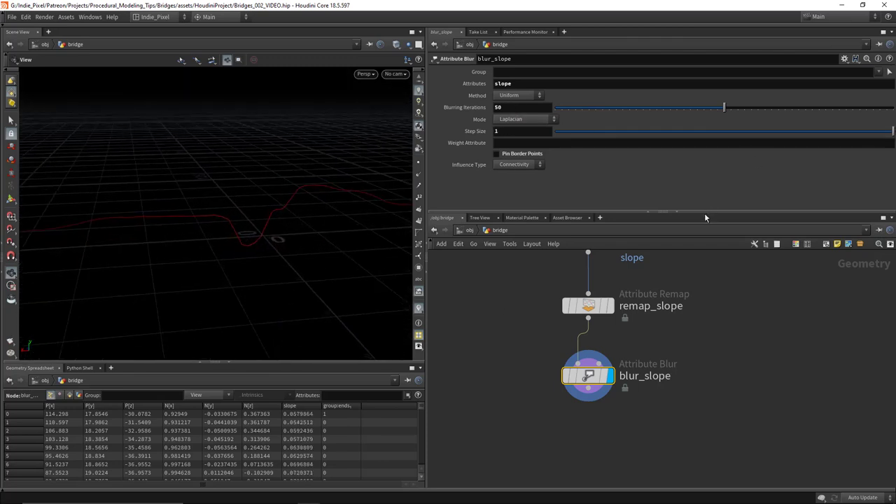
Add a second Attribute Blur node fed by blur_slope, name it blur_pos, and display it.
drag(705, 213, 704, 171)
key(Tab)
text(a)
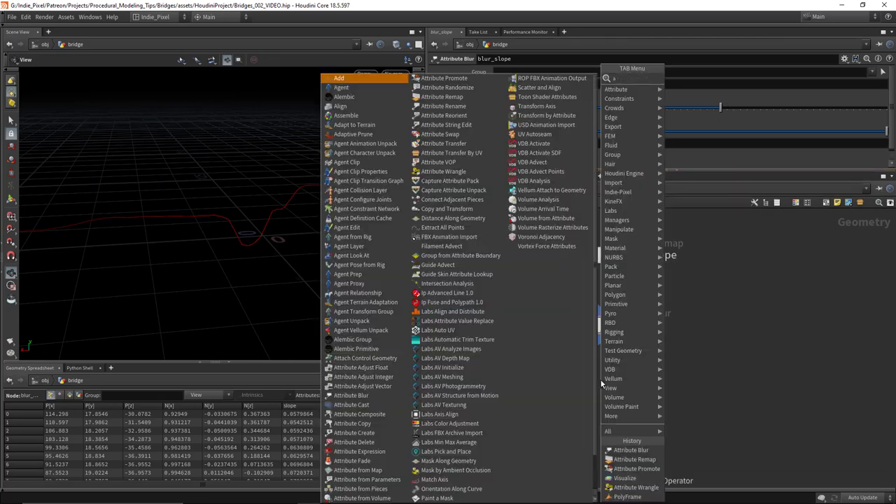
mouse_move(616, 89)
click(700, 105)
click(584, 370)
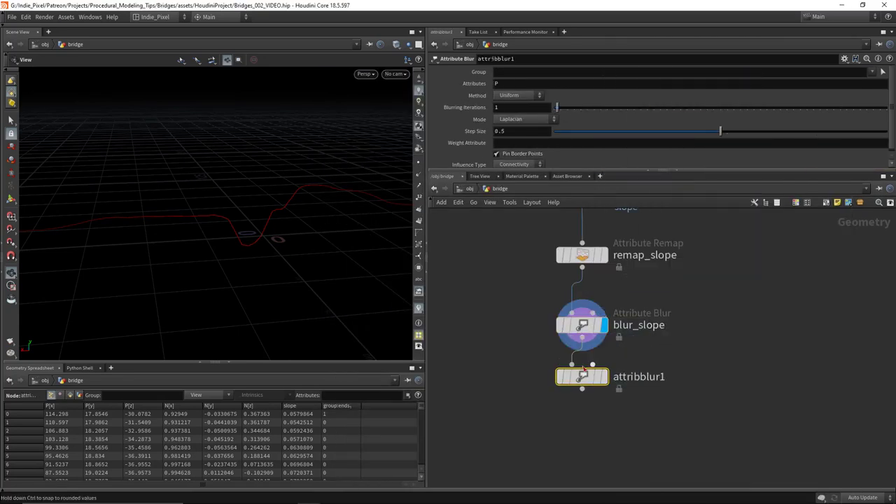
double_click(630, 378)
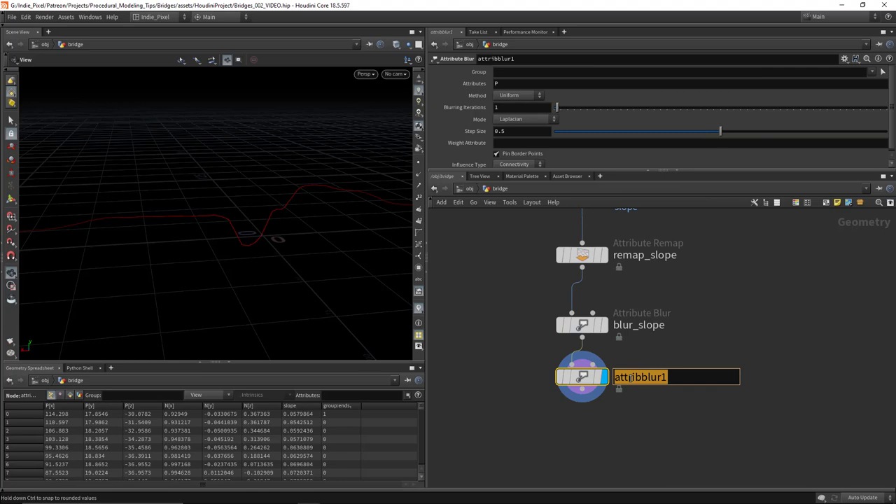
text(blur_pos)
key(Return)
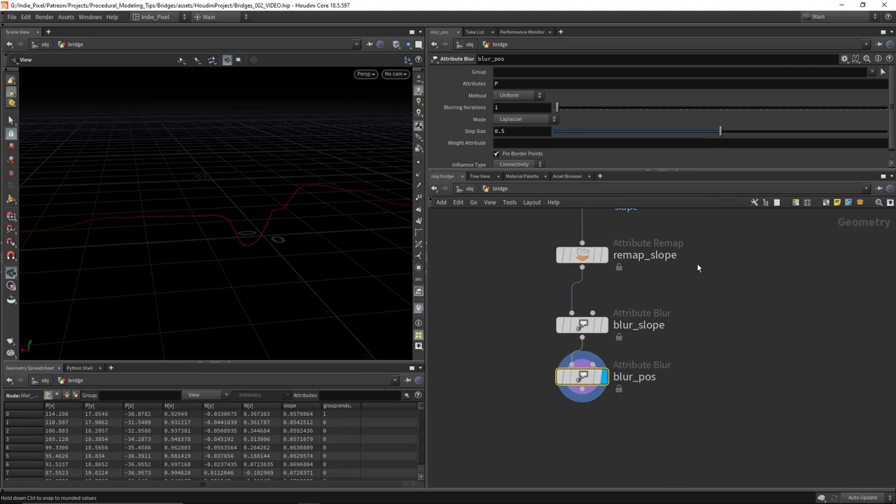
Set slope as the weight attribute of blur_pos.
drag(714, 170, 714, 205)
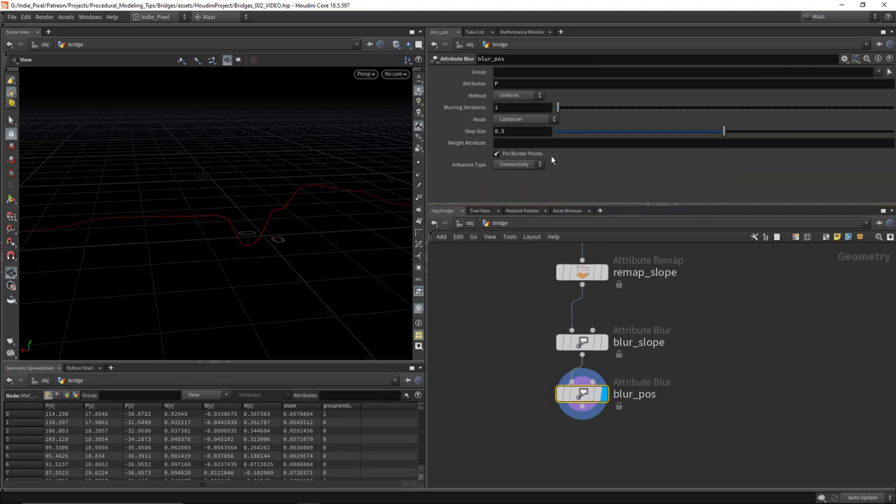
click(521, 143)
text(slope)
key(Return)
drag(268, 229, 290, 230)
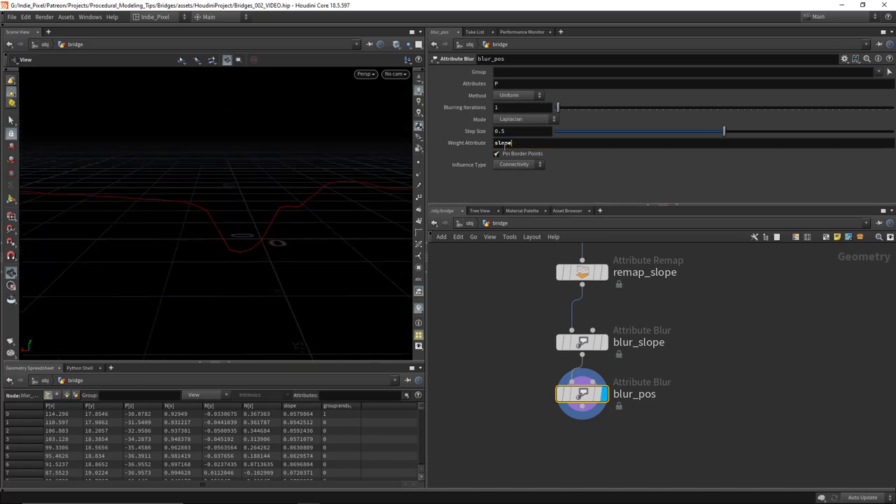
drag(311, 222, 283, 205)
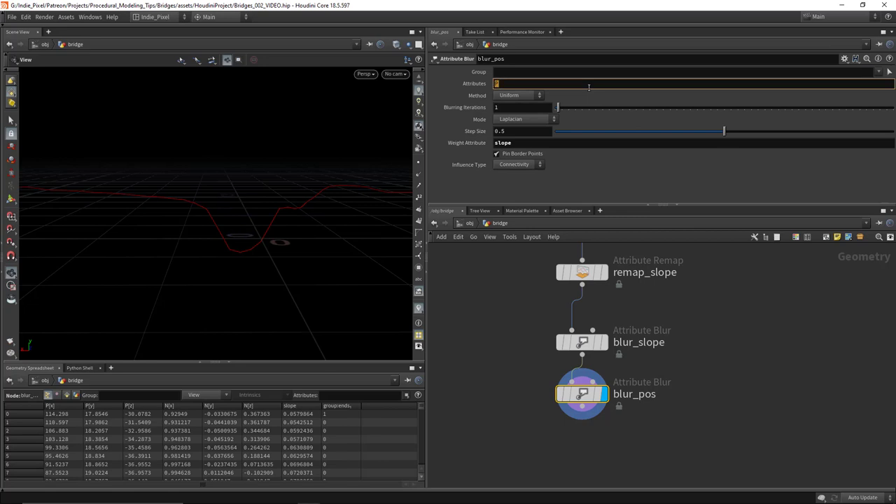
Set blur_pos to 200 blurring iterations and disable Pin Border Points.
click(538, 107)
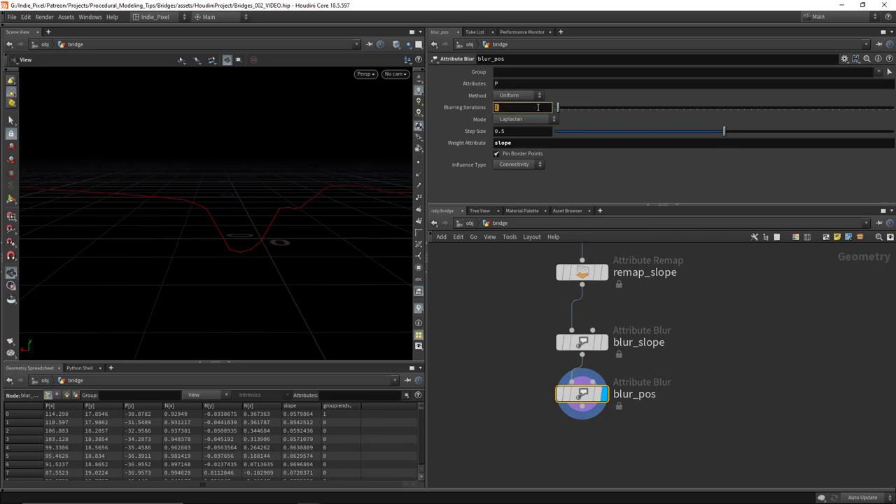
key(Return)
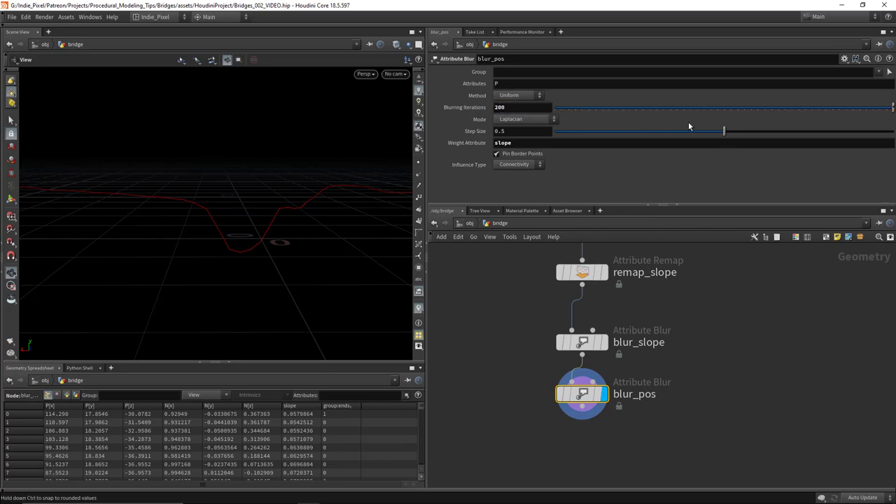
click(520, 157)
drag(256, 200, 278, 228)
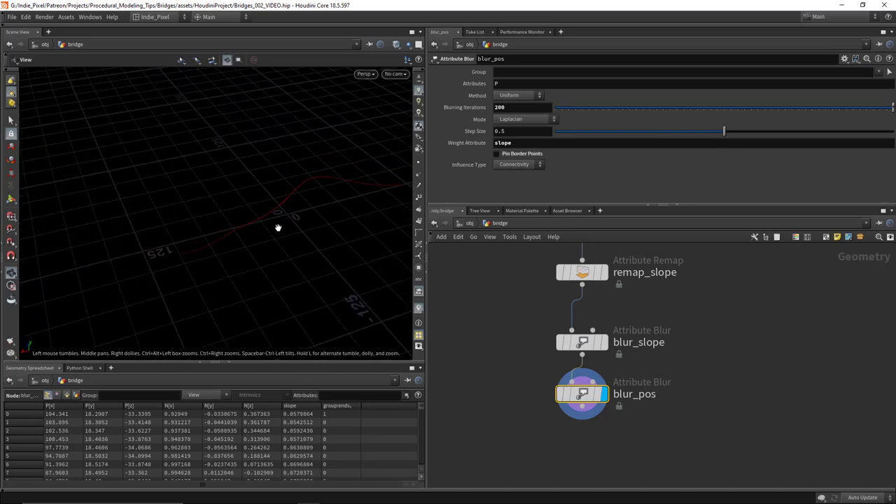
Lower blur_pos to 39 blurring iterations and restrict the blur to the group !ends.
drag(893, 107, 686, 107)
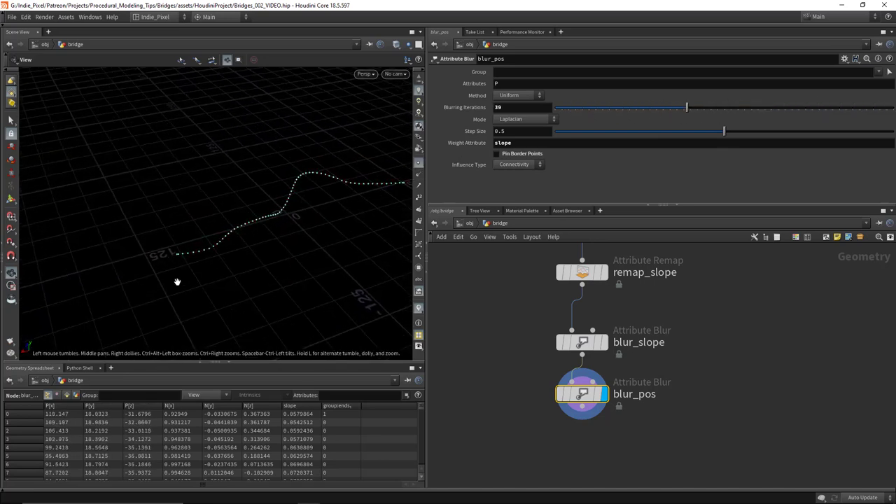
click(518, 70)
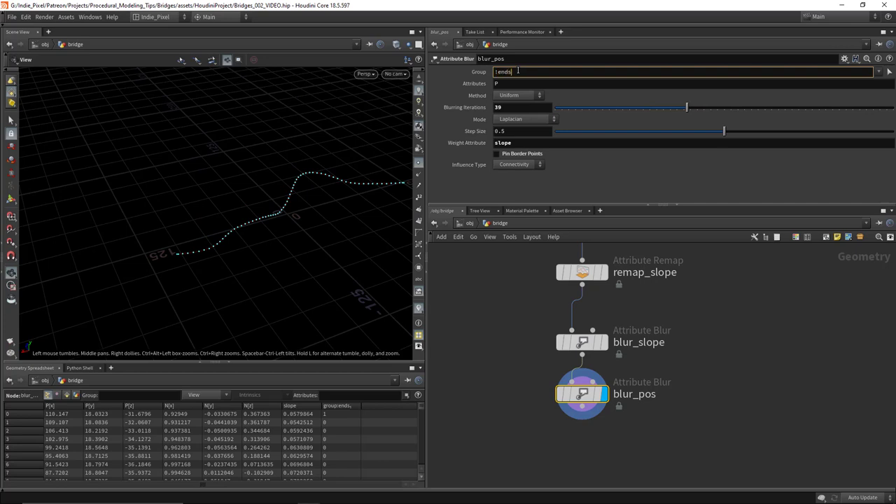
key(Return)
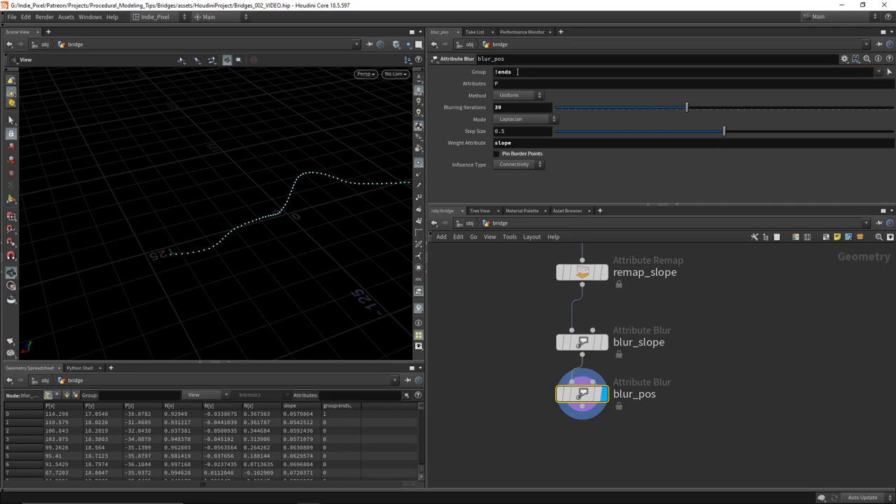
drag(224, 276, 176, 283)
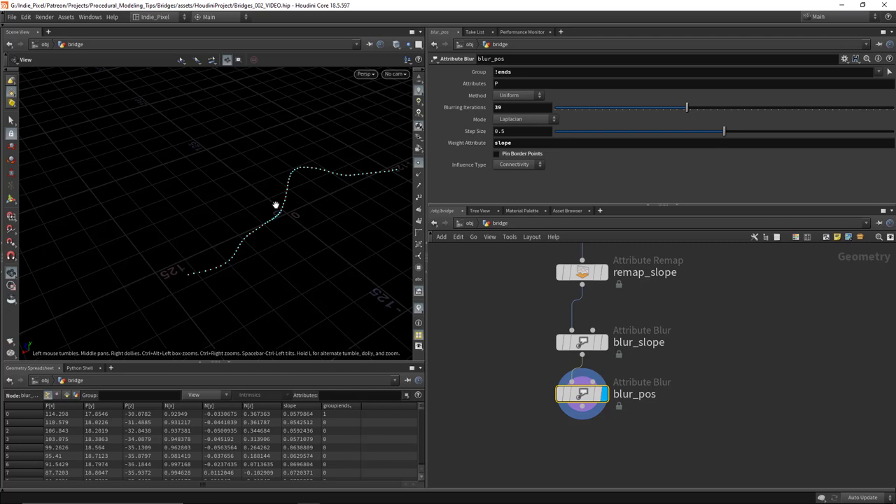
drag(276, 205, 251, 225)
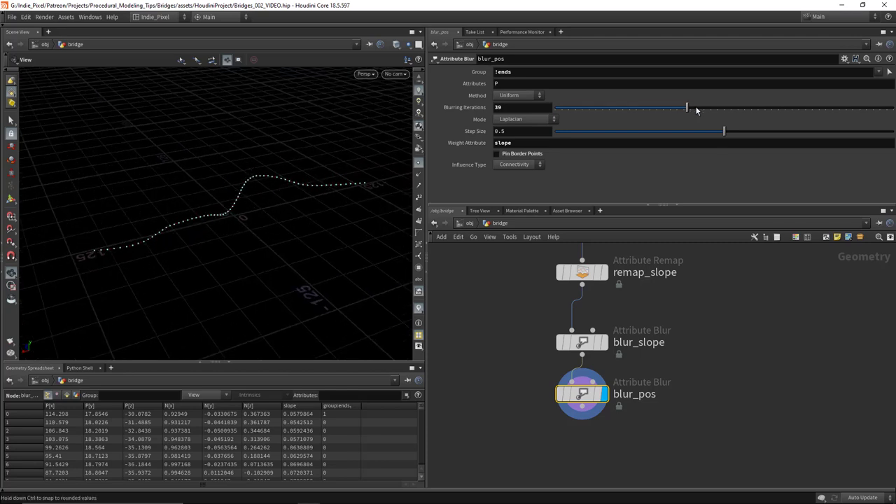
Raise blur_pos's blurring iterations to 100, and finally to 200.
drag(687, 107, 890, 107)
drag(349, 205, 189, 231)
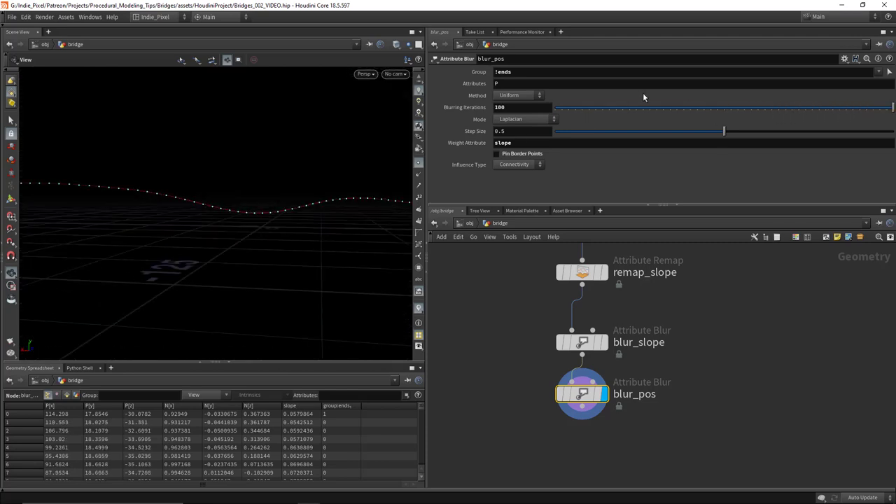
text(200)
key(Return)
Template grouprange1 in the viewport to compare the original terrain curve with the blurred one.
scroll(662, 406, down, 5)
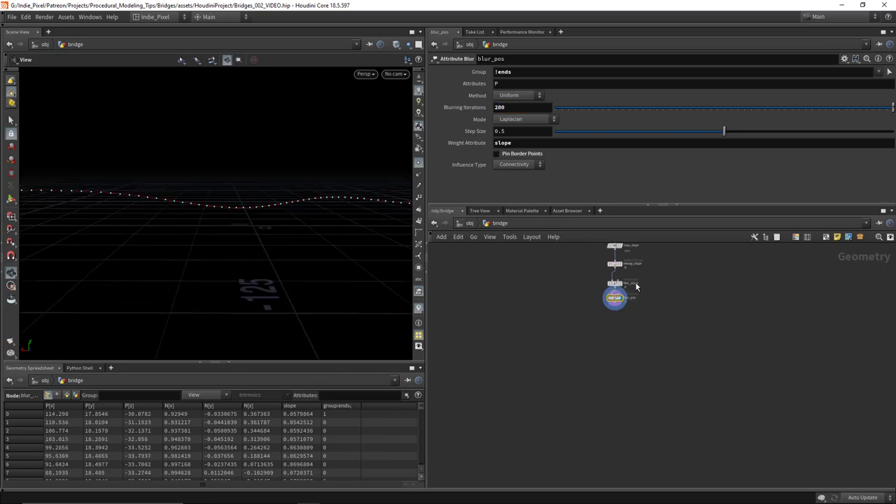
scroll(593, 301, up, 4)
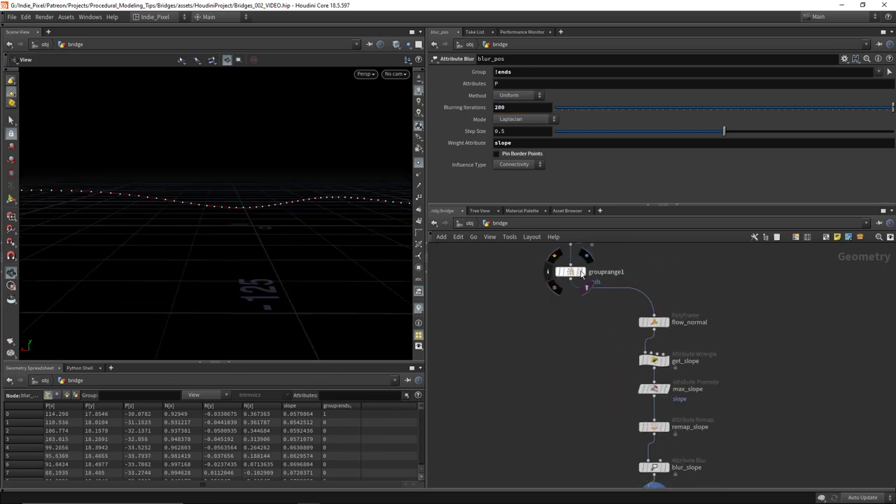
click(581, 271)
drag(238, 221, 126, 173)
drag(274, 193, 292, 187)
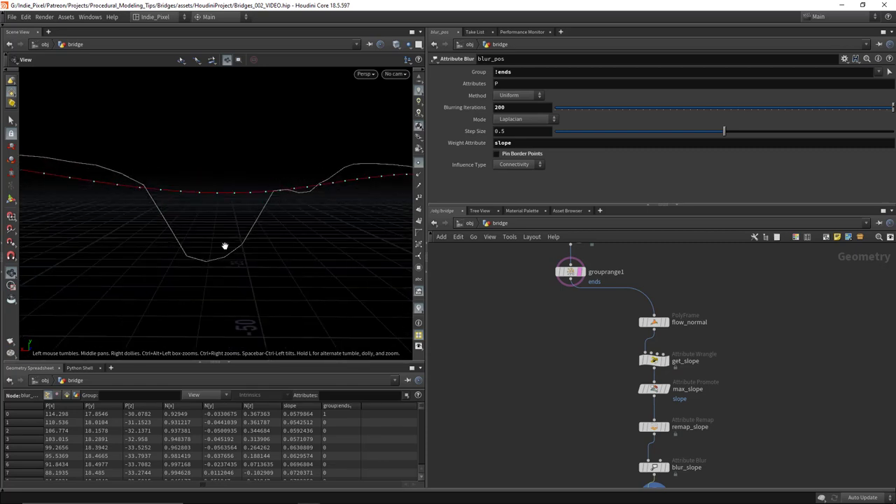
drag(225, 246, 309, 169)
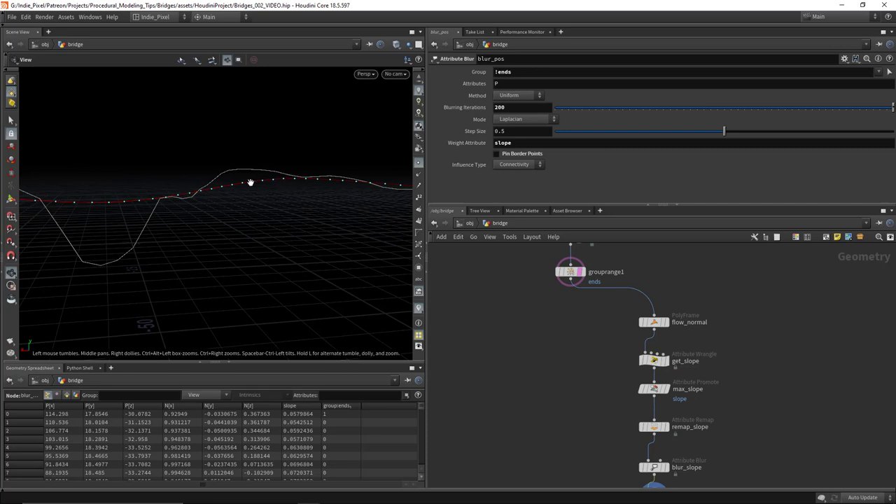
drag(250, 182, 210, 196)
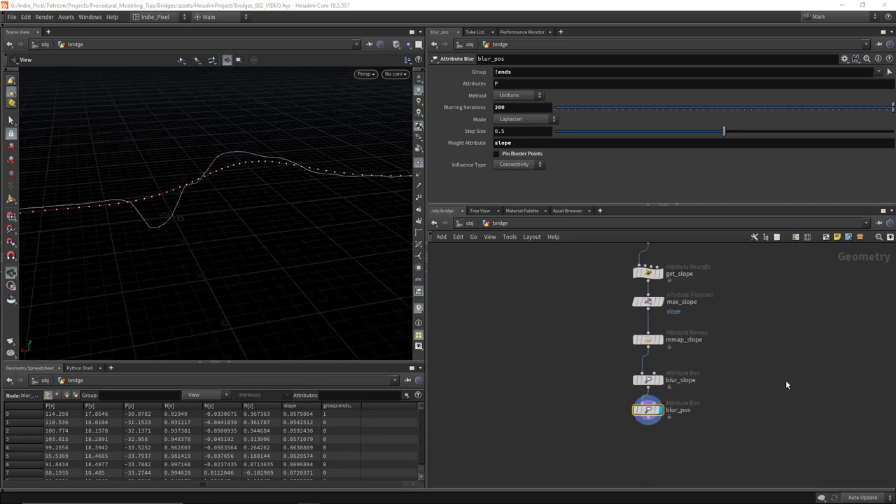
Add an Attribute Wrangle below the slope and blur nodes, with grouprange1 wired into its first input.
scroll(730, 327, down, 2)
drag(714, 280, 646, 404)
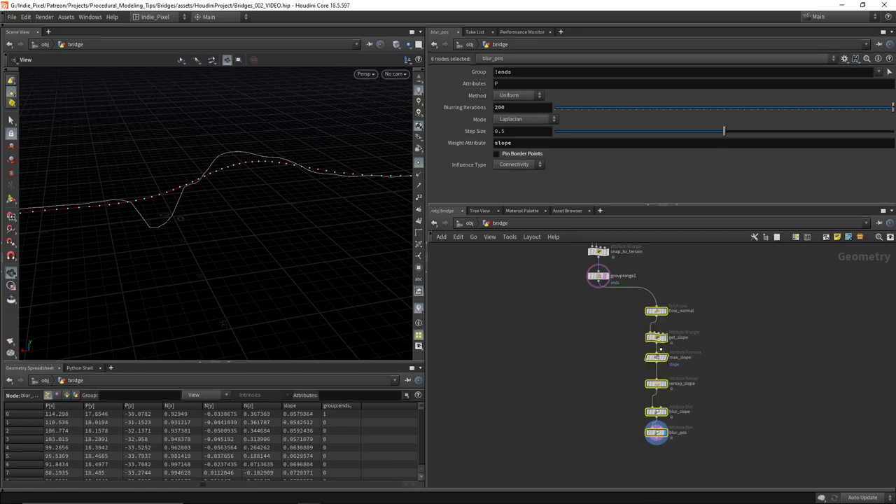
click(561, 411)
key(Tab)
text(wran)
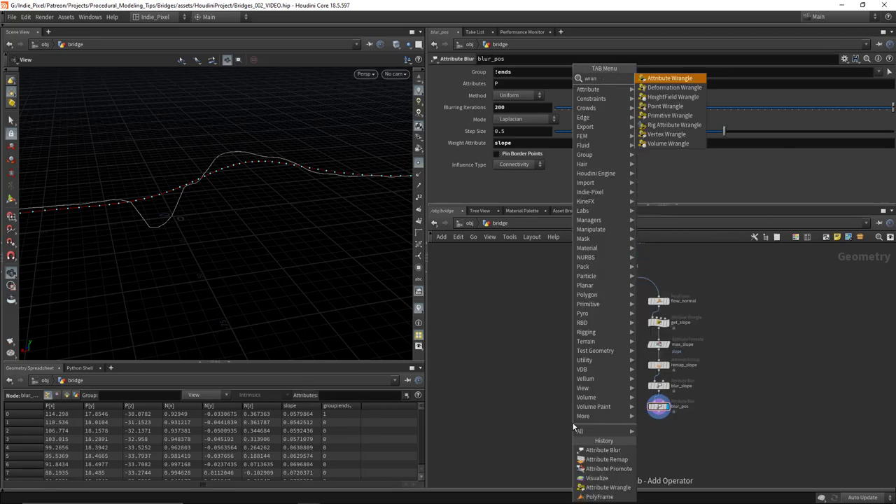
key(Return)
click(591, 434)
click(600, 274)
click(604, 430)
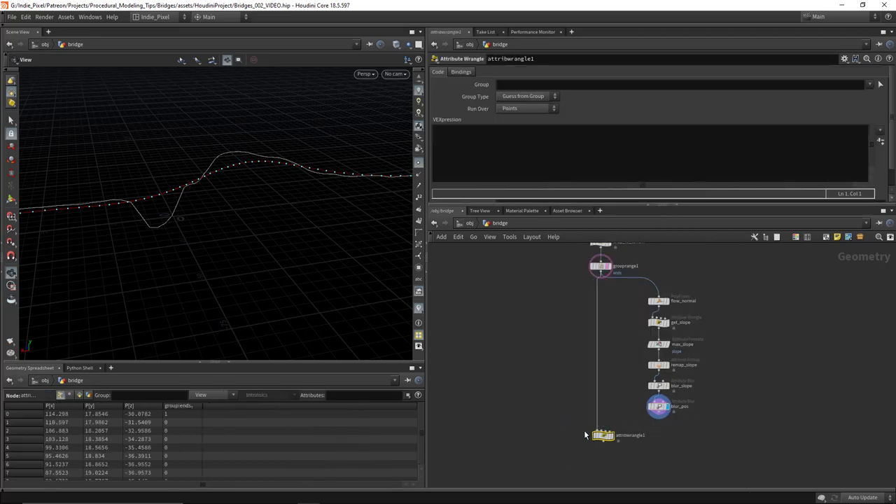
Rename the new wrangle set_y_pos and wire blur_pos into it as an additional input.
scroll(624, 441, up, 3)
double_click(635, 416)
text(set_y_pos)
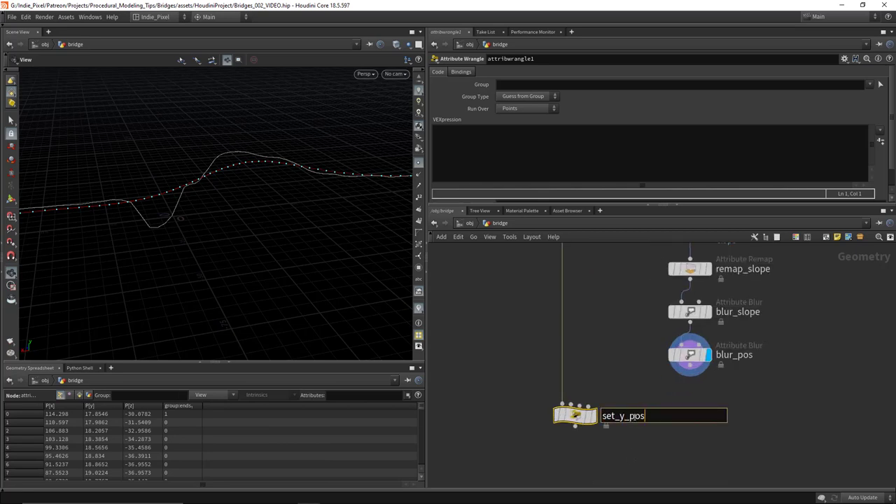
key(Return)
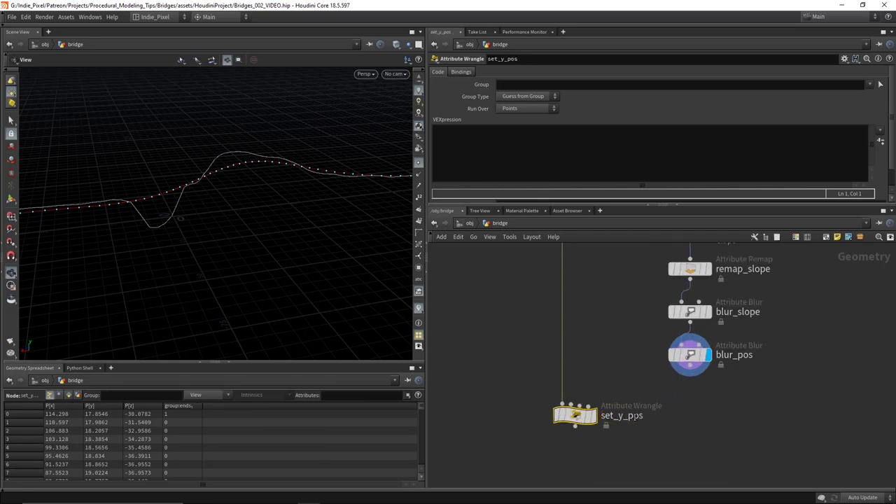
click(690, 365)
click(575, 406)
Display grouprange1 and examine the original curve's shape in the viewport.
click(689, 354)
scroll(605, 369, up, 5)
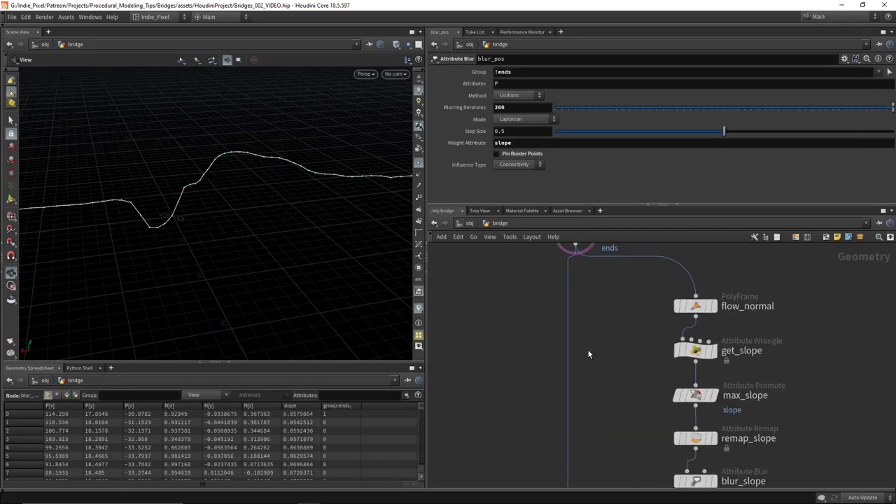
click(595, 336)
drag(296, 244, 226, 222)
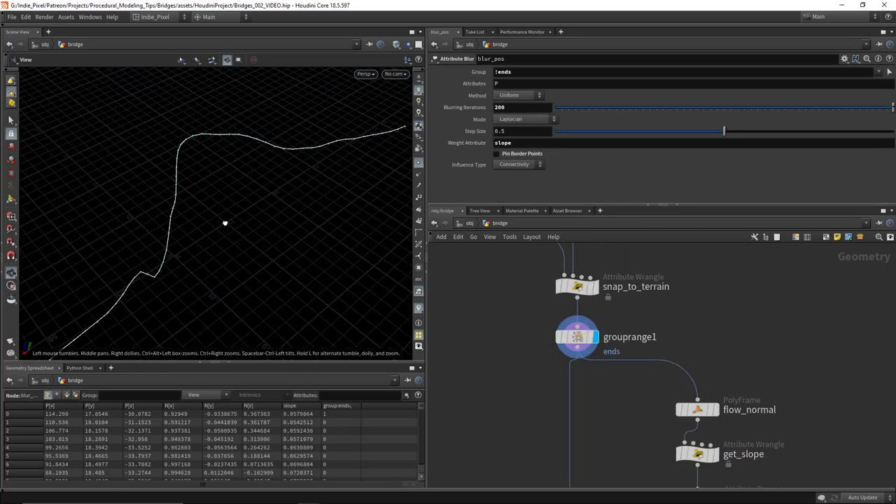
scroll(540, 334, down, 6)
click(582, 418)
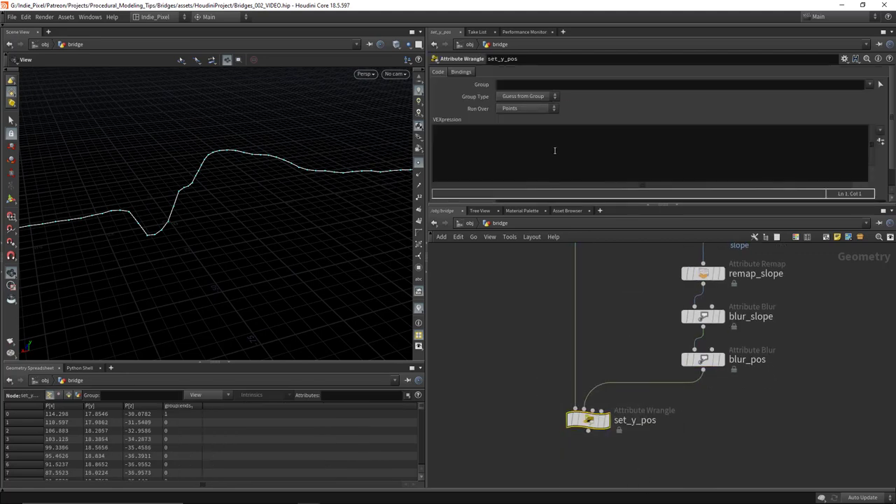
click(554, 150)
text(vec)
text(tor )
text(o)
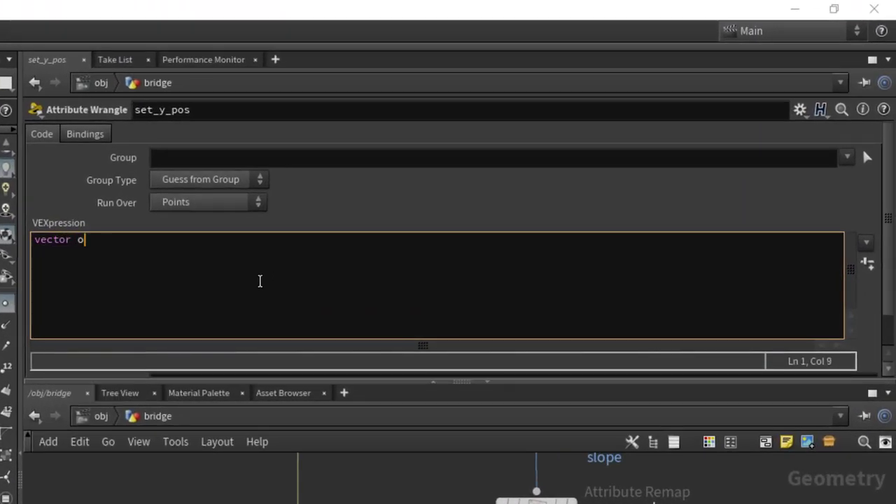
text(therpos = po)
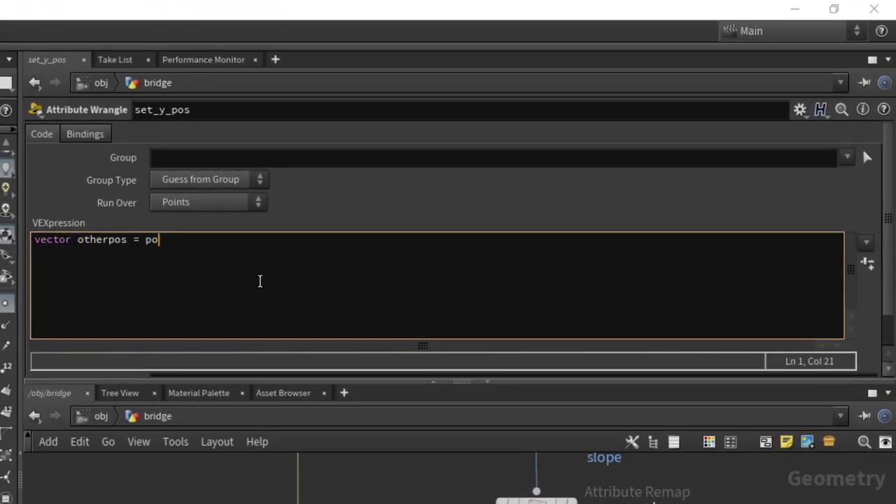
text(int(1, "P)
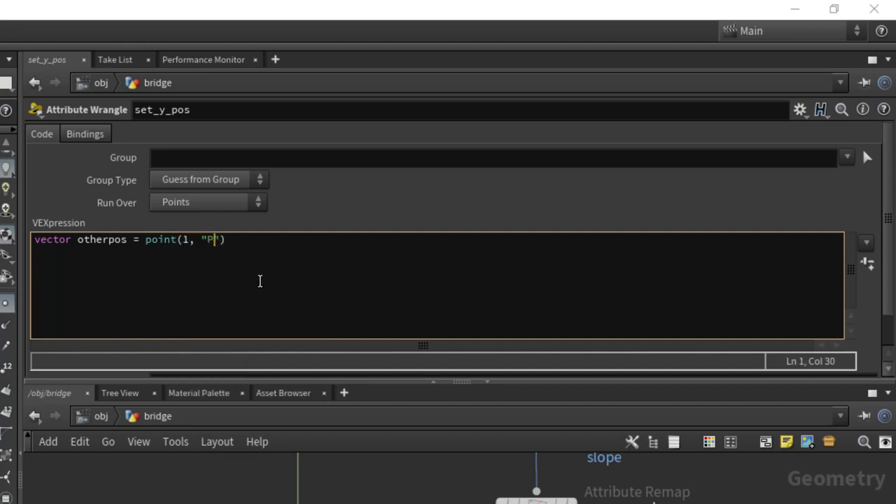
text(", @ptnum);)
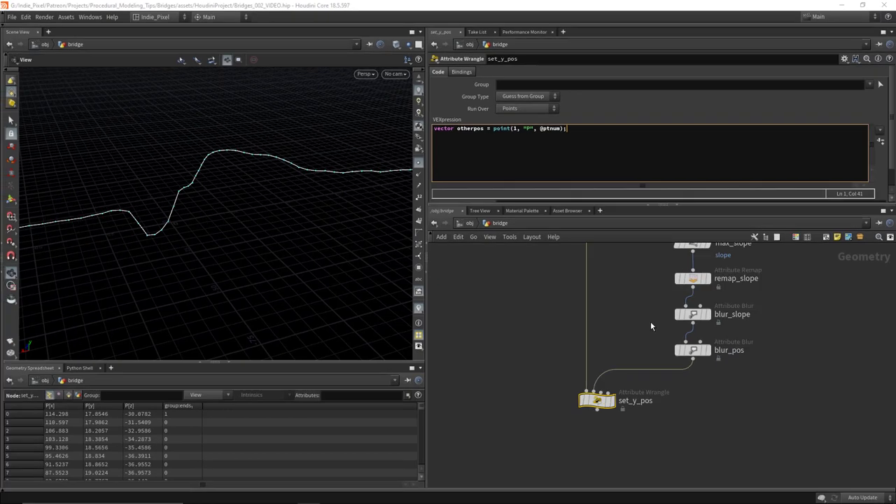
Add a Resample node below set_y_pos, wired to its output, and display it.
click(693, 350)
middle_drag(695, 355, 618, 385)
click(600, 328)
middle_drag(598, 416, 594, 330)
click(595, 329)
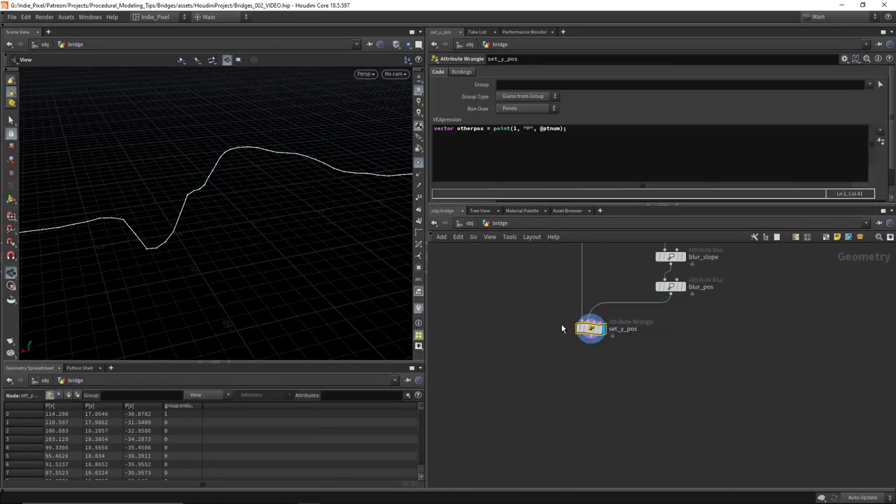
key(Tab)
text(resa)
key(Return)
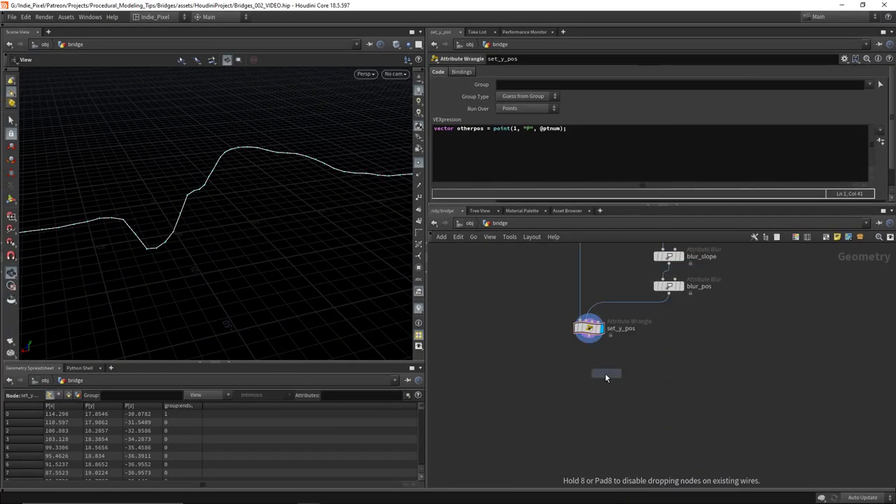
click(588, 374)
scroll(581, 340, up, 2)
click(606, 394)
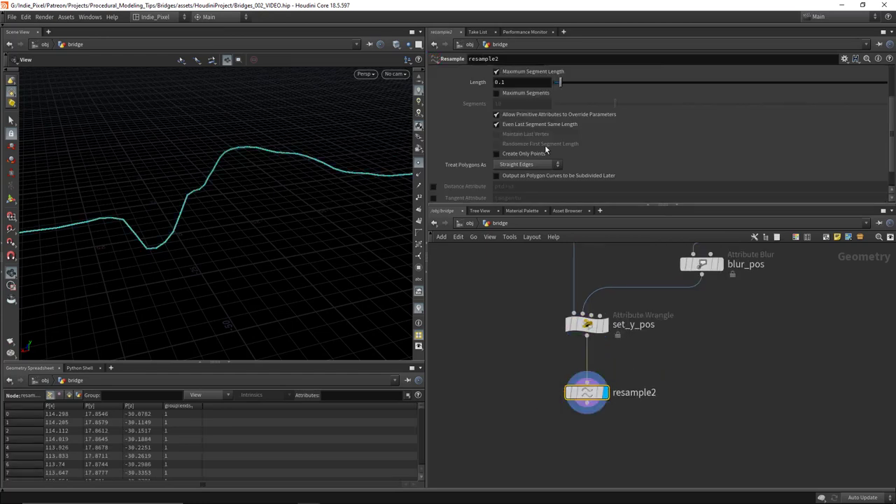
Set the new resample's maximum segment length to 1 and treat polygons as Subdivision Curves.
double_click(534, 83)
text(1)
key(Return)
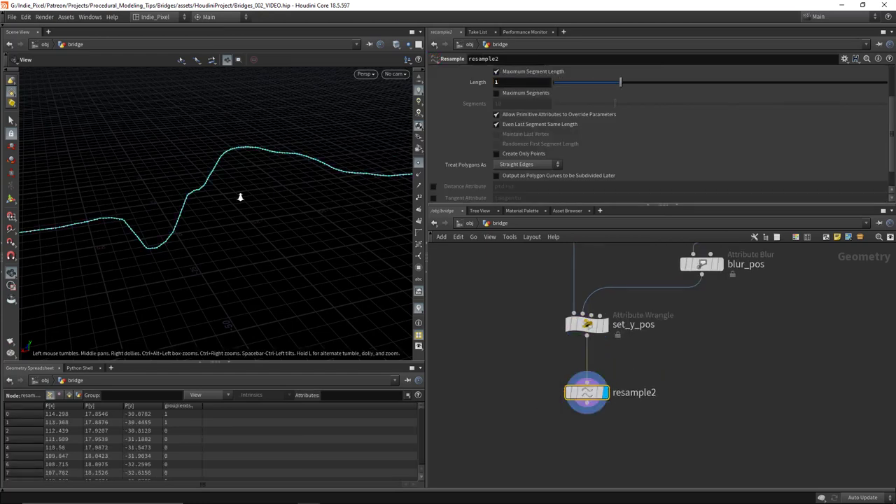
drag(240, 196, 208, 203)
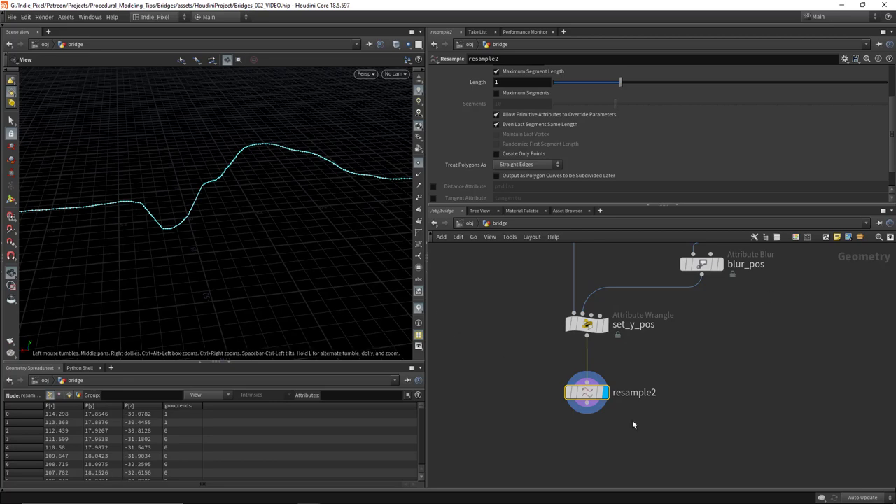
scroll(501, 119, down, 1)
click(525, 140)
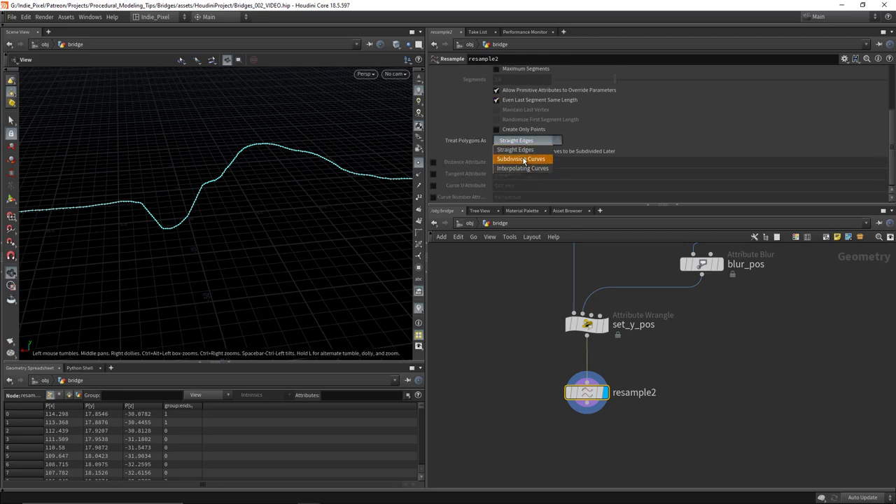
click(524, 157)
drag(229, 201, 253, 190)
Add a second VEX line to set_y_pos: @P.y = otherpos.y; so only the blurred height is transferred.
click(587, 324)
click(585, 128)
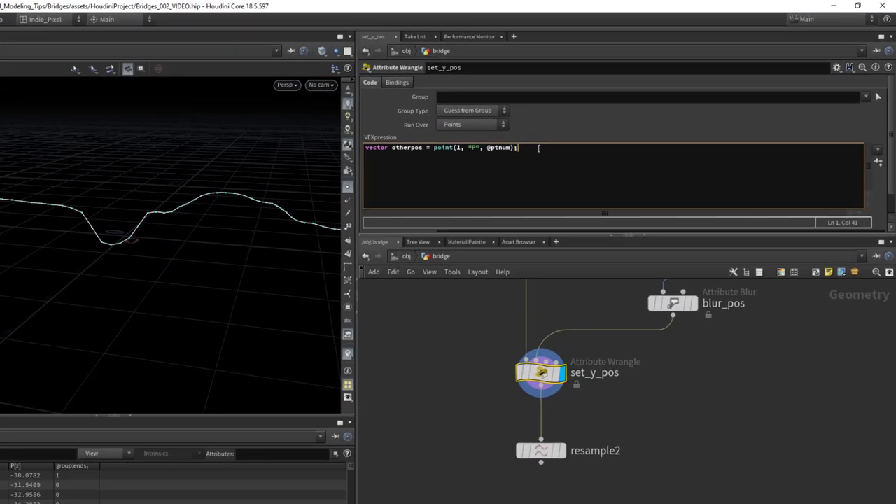
key(Return)
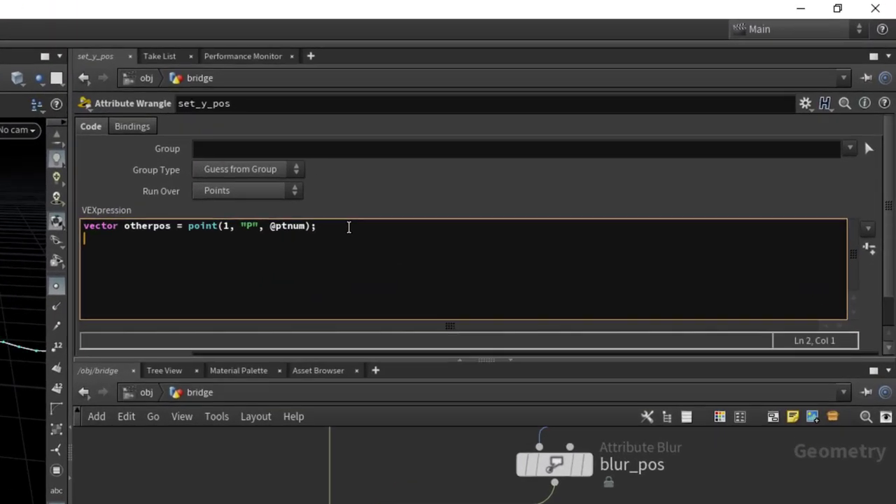
text(@P.y)
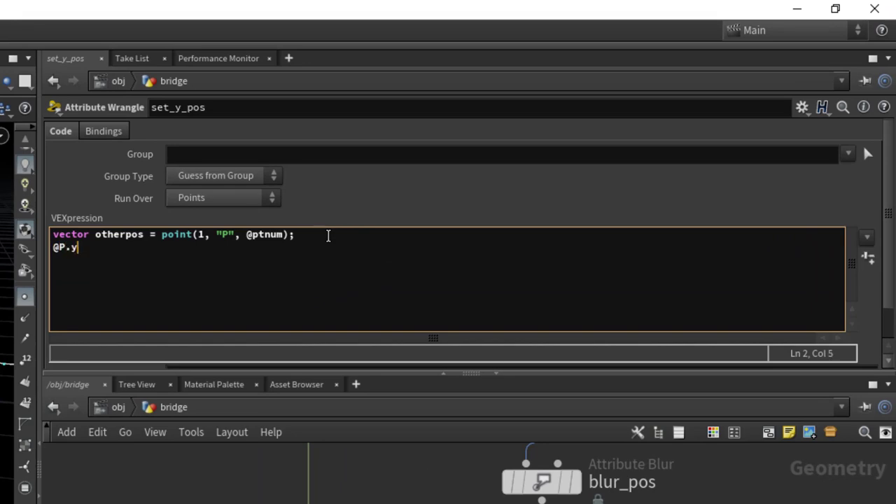
text( = otherpos.y)
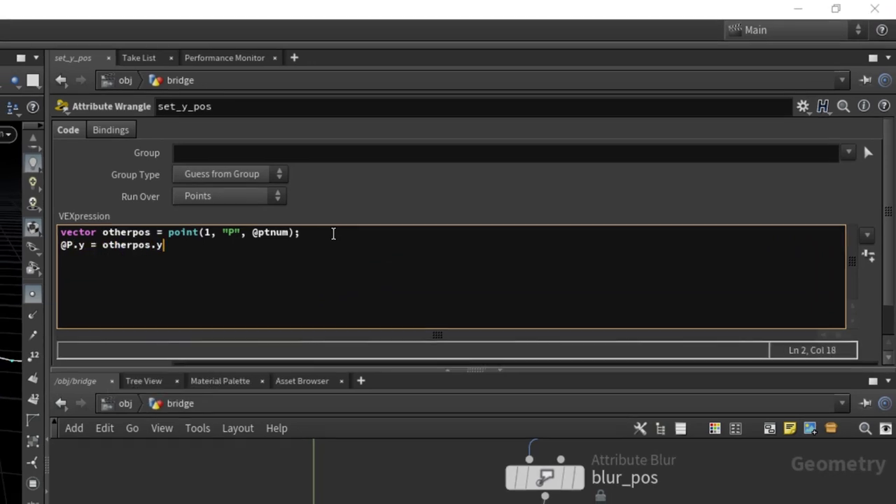
text(;)
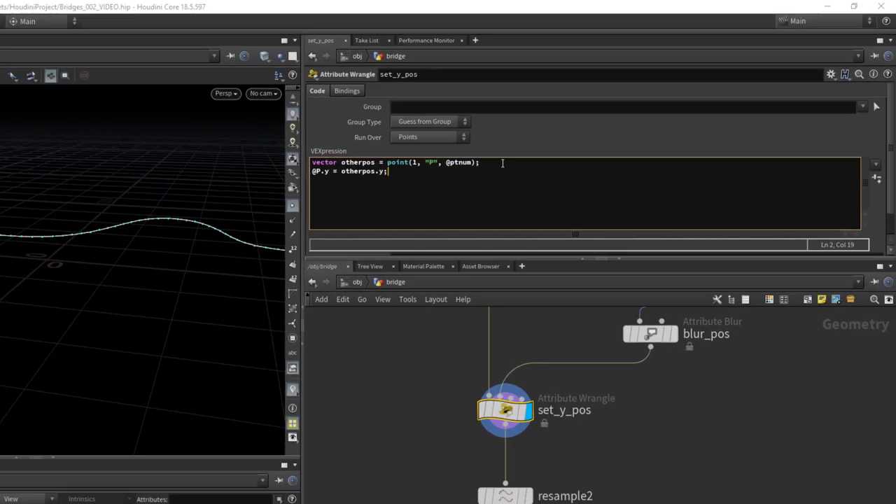
Compare the curve's shape at set_y_pos, blur_pos and resample2 by displaying each and orbiting around it.
drag(266, 224, 344, 164)
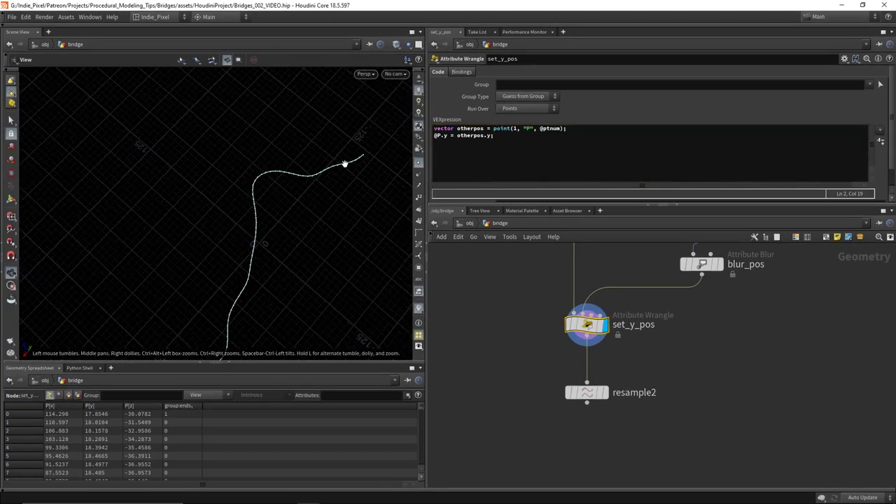
drag(252, 270, 272, 192)
key(Up)
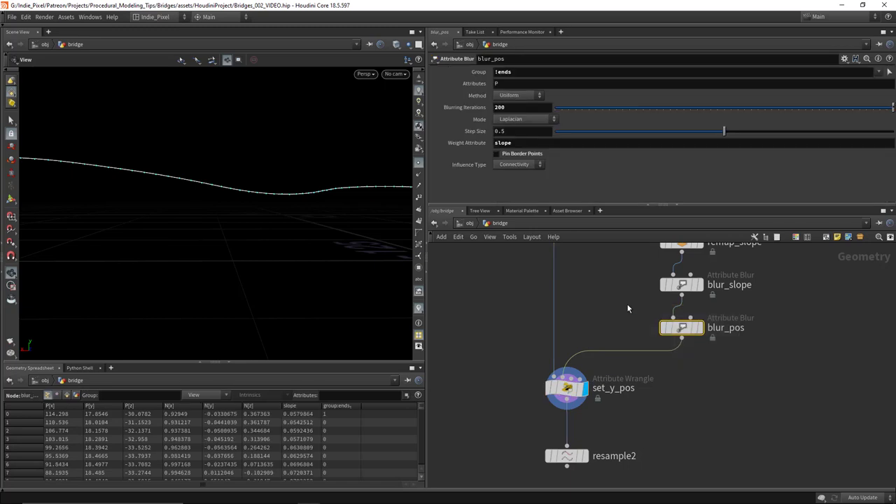
click(700, 328)
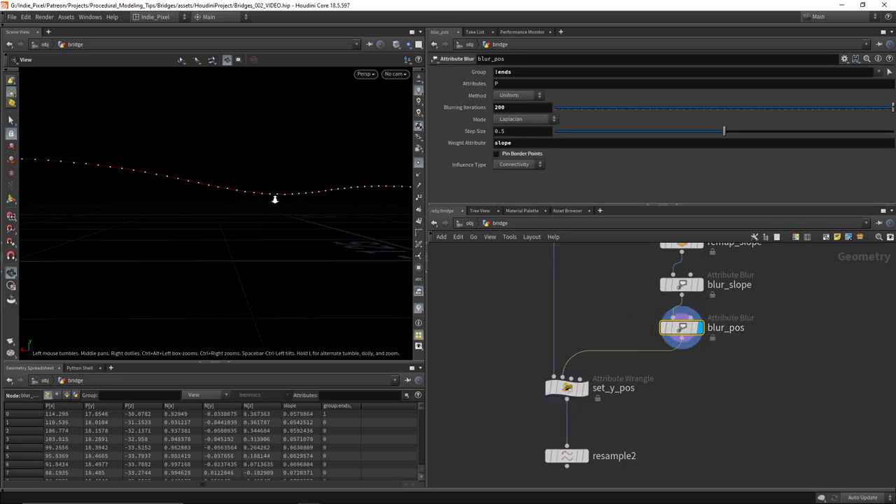
middle_drag(576, 392, 586, 316)
click(596, 362)
drag(315, 224, 214, 176)
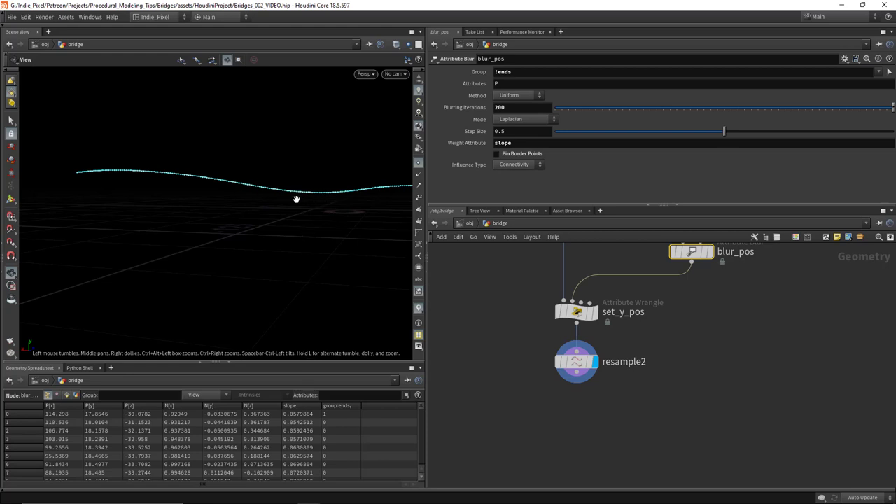
drag(206, 183, 378, 210)
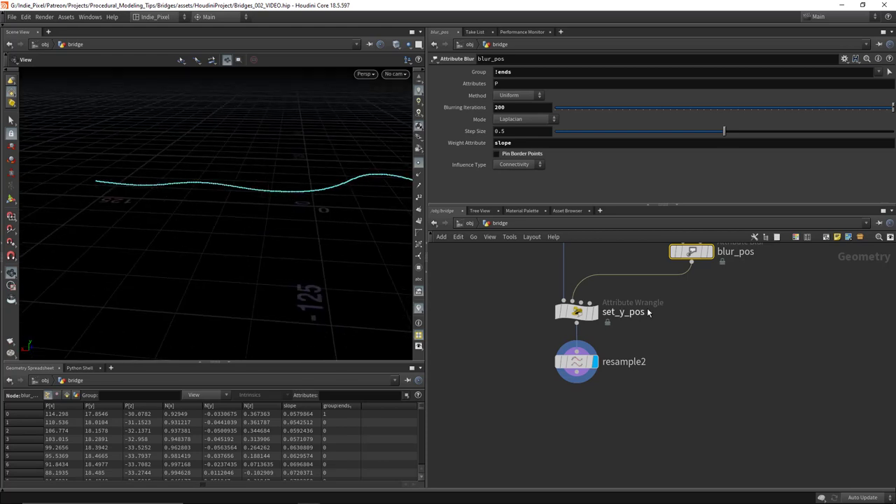
scroll(619, 384, down, 2)
key(Tab)
text(null)
key(Return)
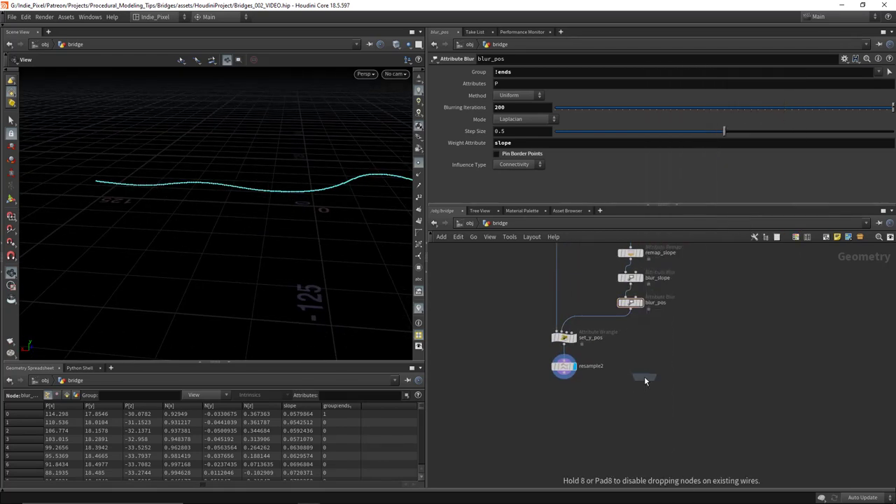
click(651, 365)
scroll(651, 367, up, 3)
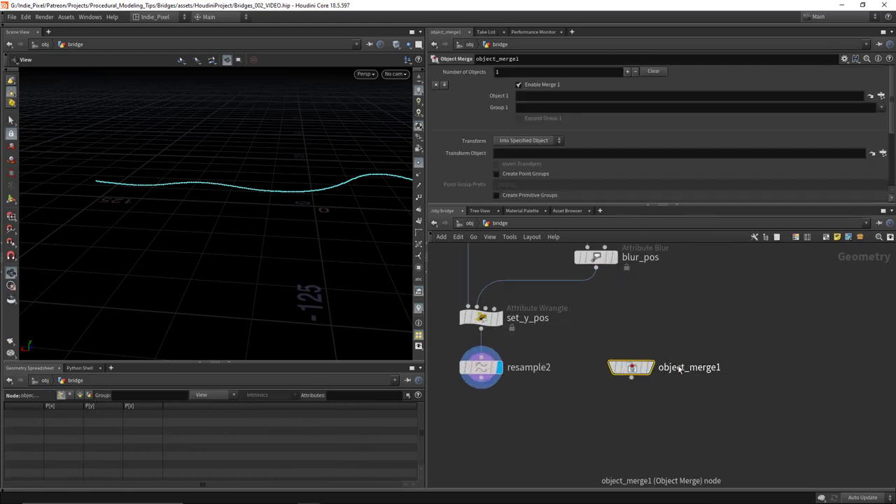
double_click(677, 367)
Duplicate the get_terrain object merge, place the copy beside resample2, and delete the empty object merge.
scroll(683, 315, down, 3)
middle_drag(685, 310, 617, 316)
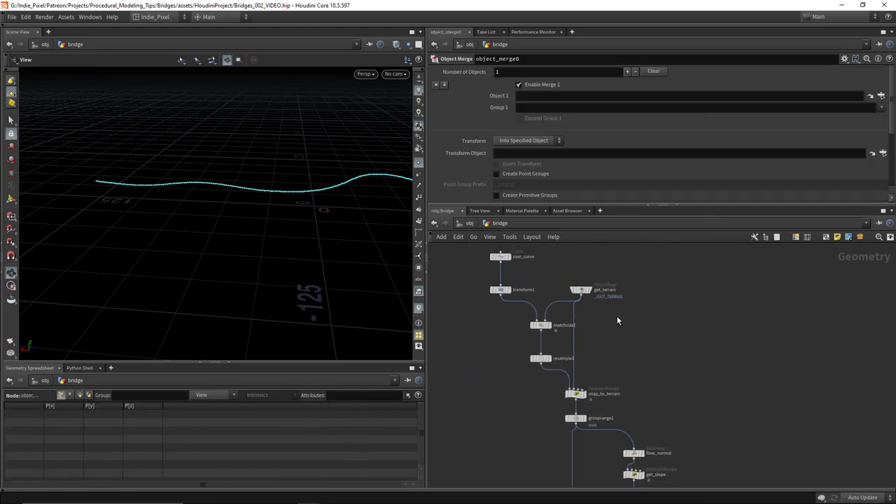
alt+drag(578, 305, 736, 408)
middle_drag(736, 408, 693, 274)
drag(692, 274, 598, 402)
scroll(605, 449, up, 3)
click(605, 402)
key(Delete)
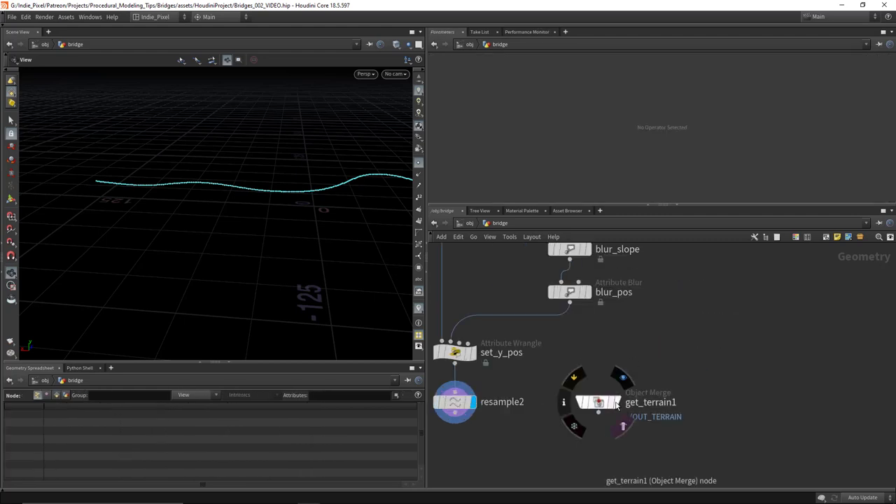
Template get_terrain1 and display resample2 to inspect the smoothed curve against the terrain.
click(619, 402)
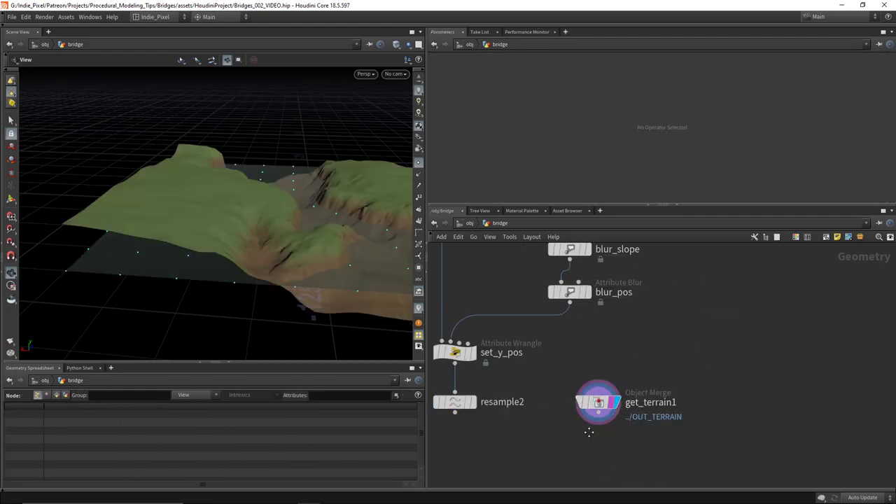
middle_drag(567, 458, 610, 405)
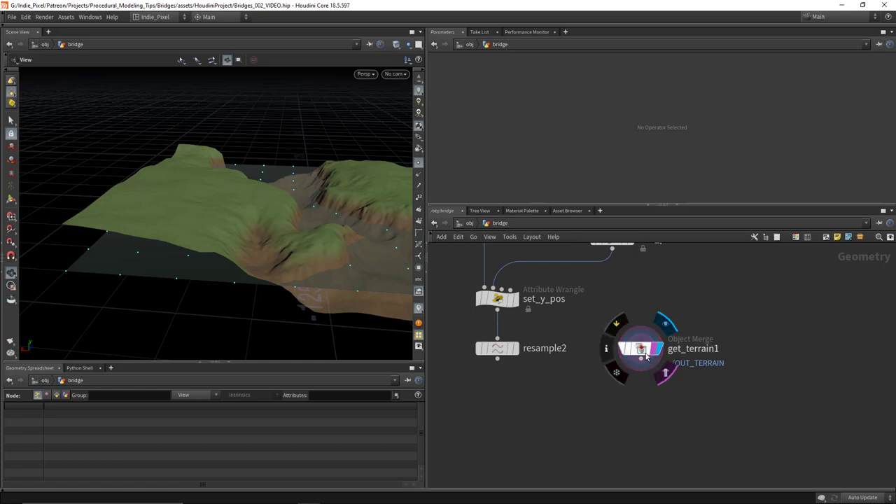
click(516, 348)
drag(246, 214, 203, 194)
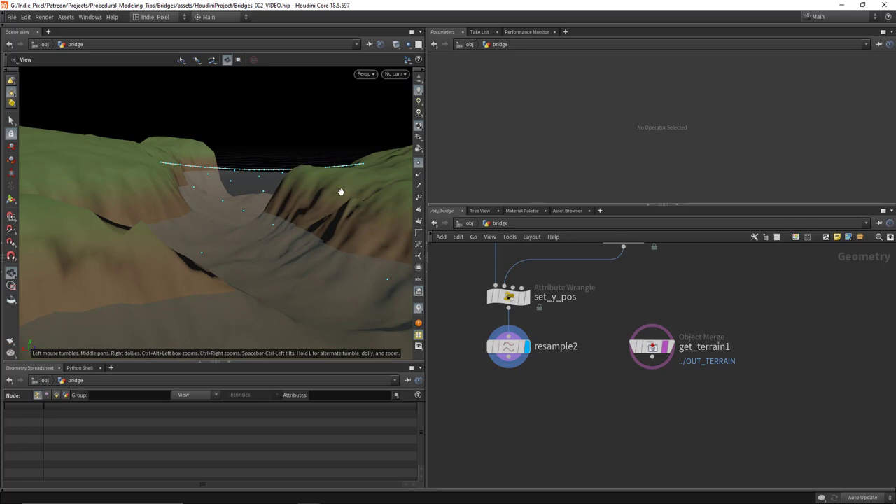
Add an Attribute Wrangle below resample2 and get_terrain1, wiring them into its first and second inputs.
key(Tab)
text(wrangle)
key(Return)
click(628, 383)
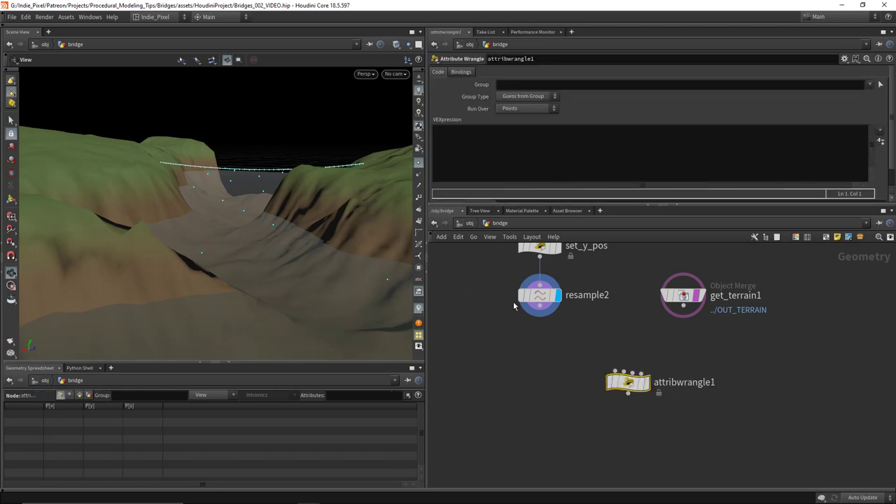
drag(514, 301, 714, 322)
drag(540, 315, 619, 378)
Rename the new wrangle find_height and display it.
double_click(683, 383)
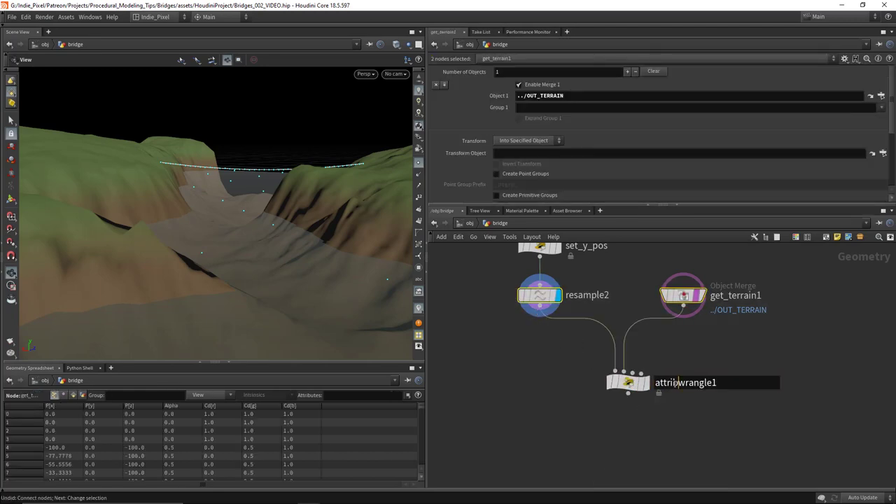
text(find_height)
key(Return)
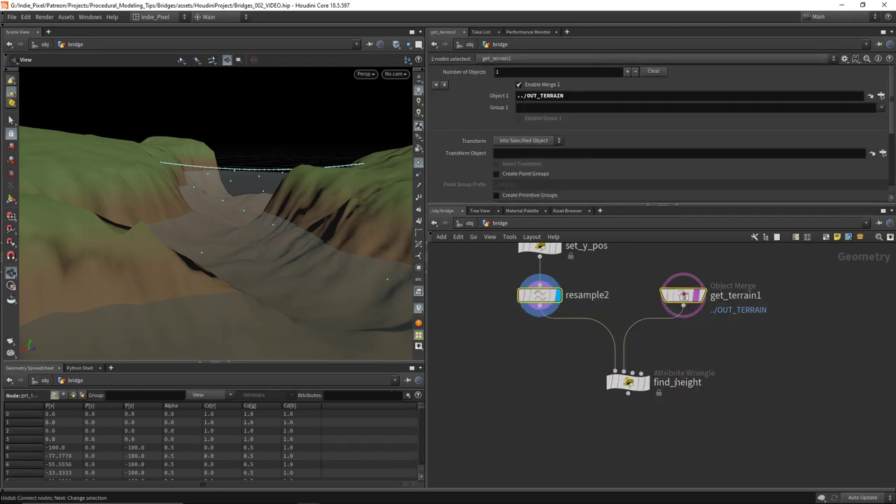
click(650, 384)
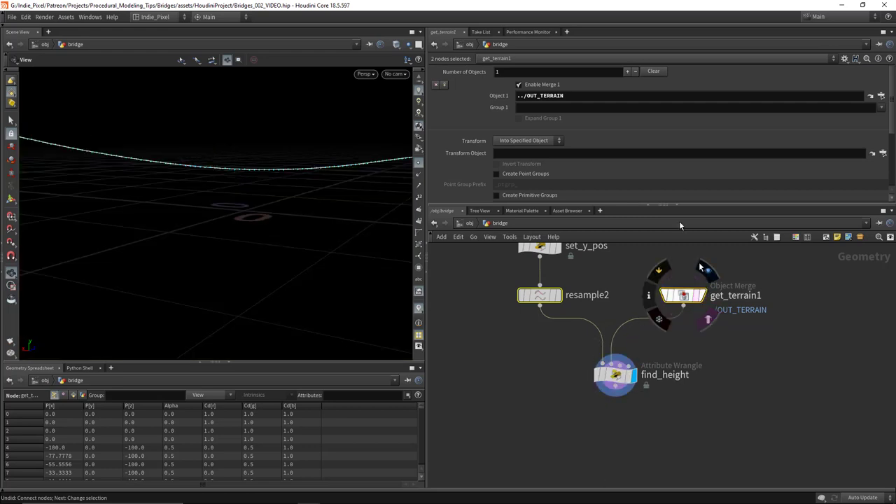
Examine the VEX code in snap_to_terrain that samples the terrain height volume.
scroll(627, 322, down, 2)
middle_drag(679, 220, 583, 396)
click(615, 385)
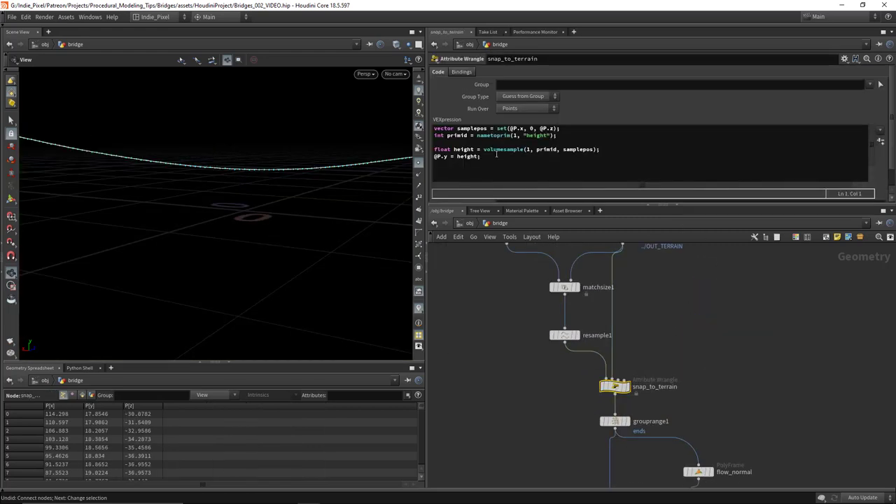
click(496, 155)
double_click(505, 149)
click(463, 149)
double_click(463, 150)
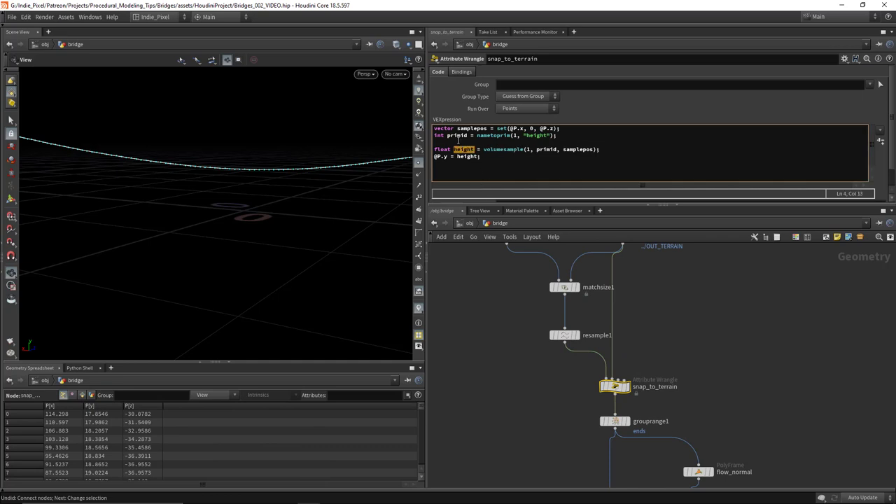
scroll(708, 321, down, 5)
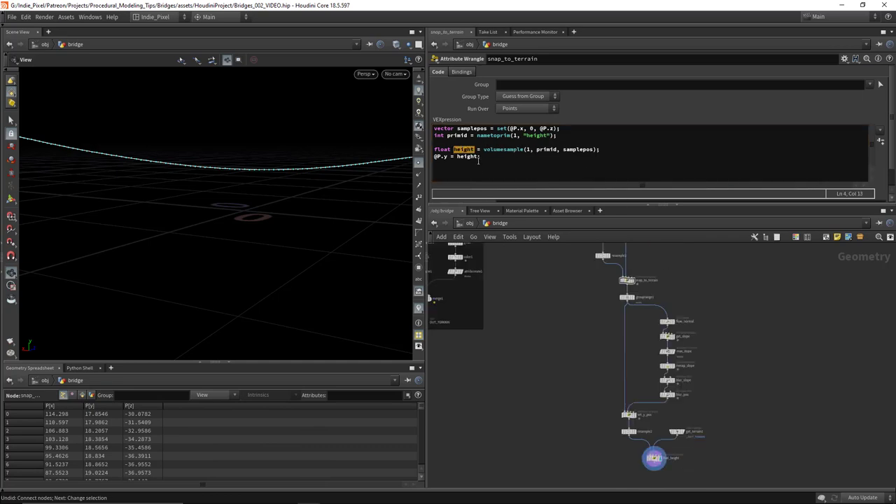
Copy the VEX code from snap_to_terrain into find_height, leaving out the line that assigns height to @P.y.
drag(480, 157, 427, 124)
key(ctrl+c)
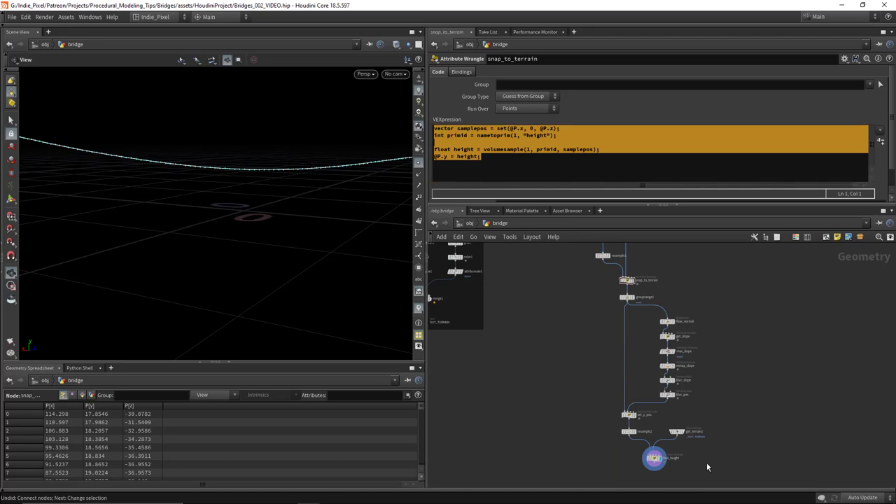
scroll(661, 434, up, 3)
click(654, 458)
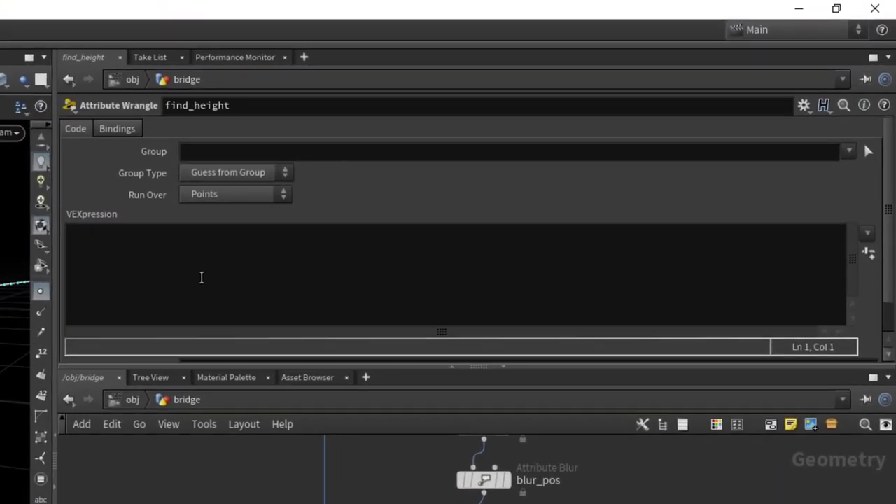
key(ctrl+v)
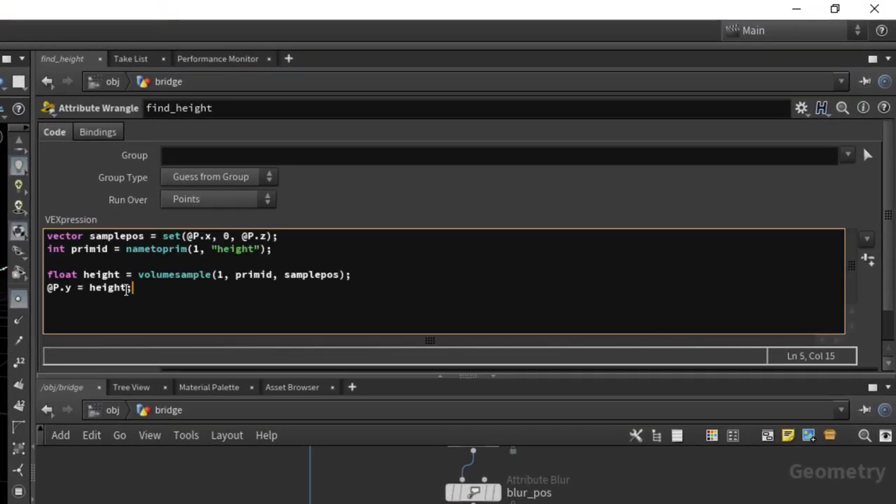
drag(131, 288, 47, 290)
key(BackSpace)
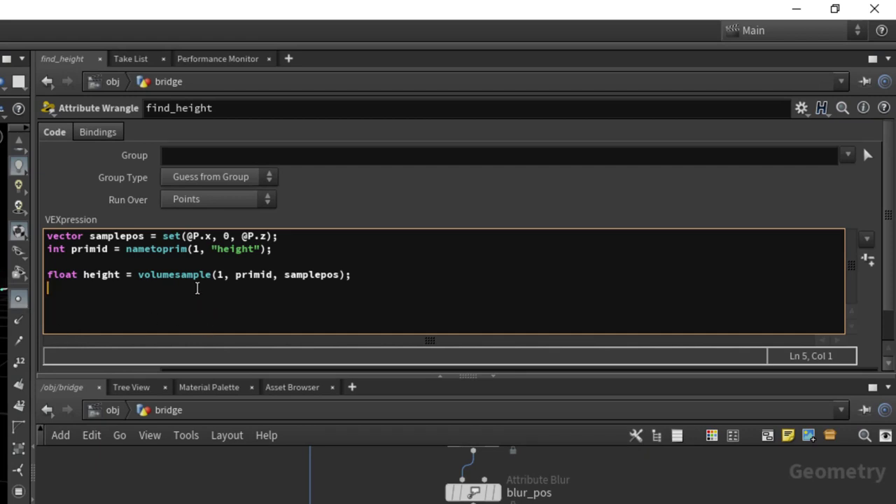
Add the line f@dist = (@P.y - height); at the end of the find_height code.
text(f@dist)
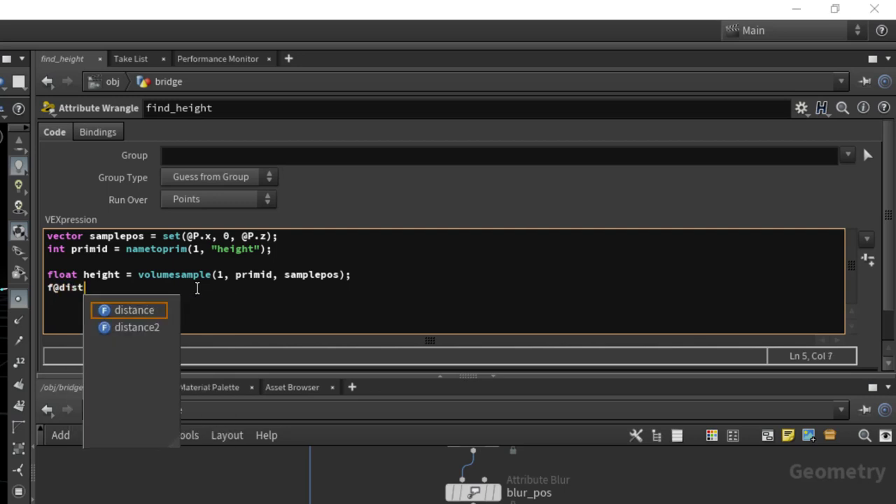
text( = )
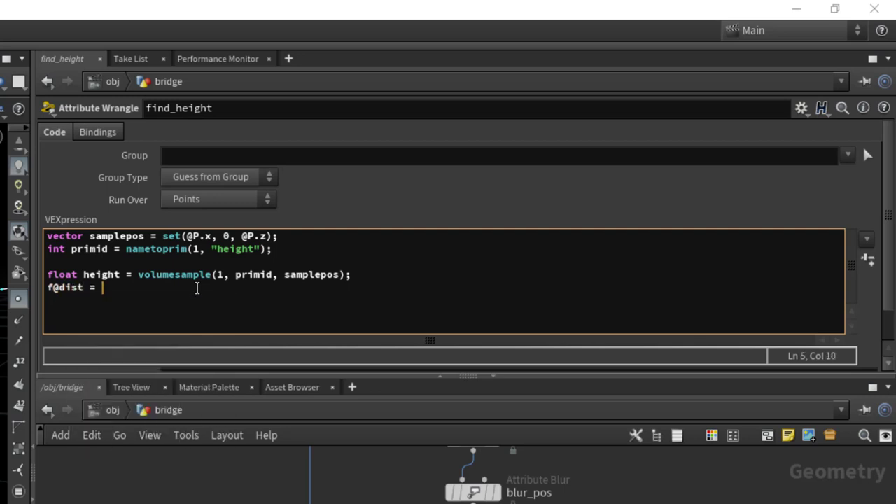
text(()
text(@P,y)
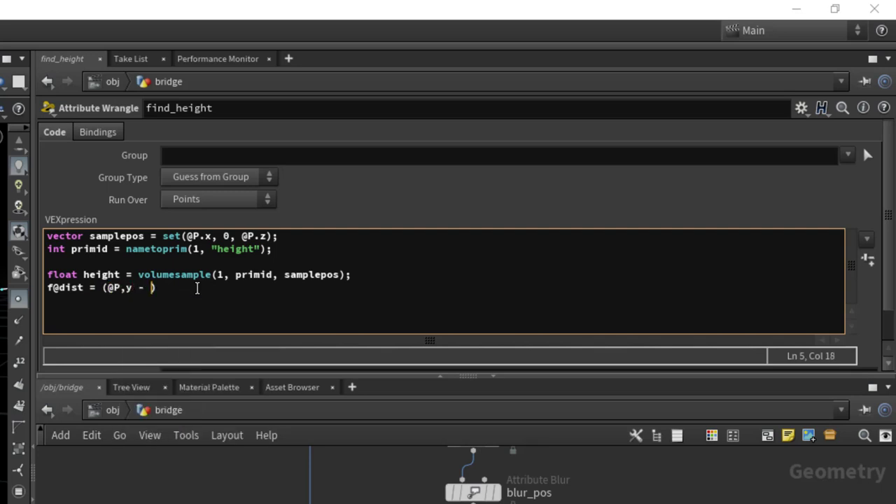
text( - height)
key(Left)
key(Left)
key(Left)
key(Left)
key(Left)
key(Left)
key(Left)
key(Left)
key(Left)
key(Left)
key(Left)
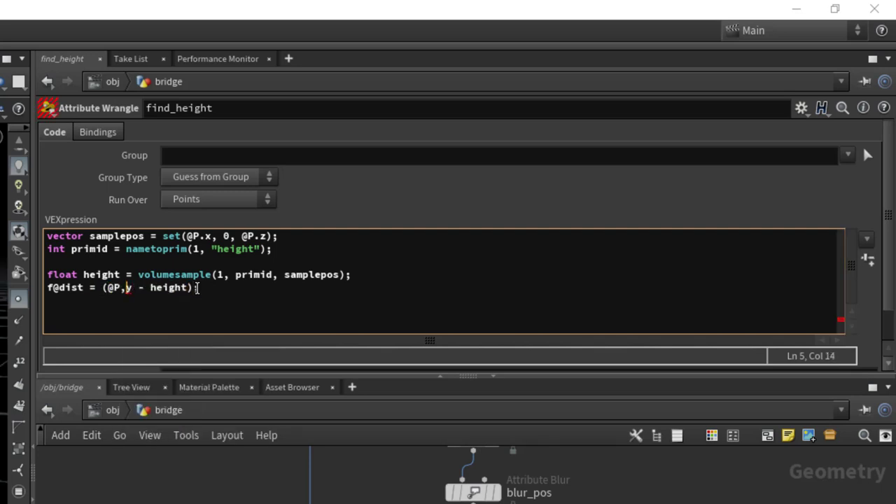
key(BackSpace)
text(.)
Negate the distance expression so the line reads f@dist = -(@P.y - height);.
key(Left)
key(Left)
key(Left)
key(Left)
text(-)
key(Down)
key(Down)
text(if()
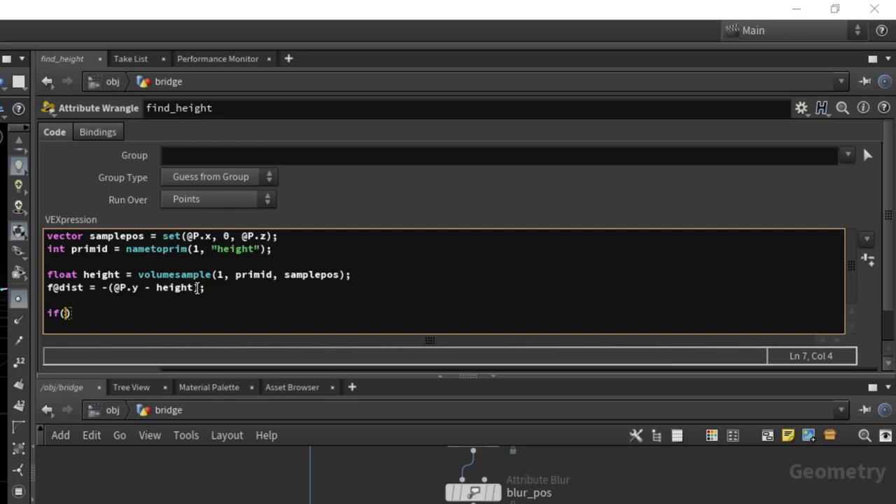
text(@dist )
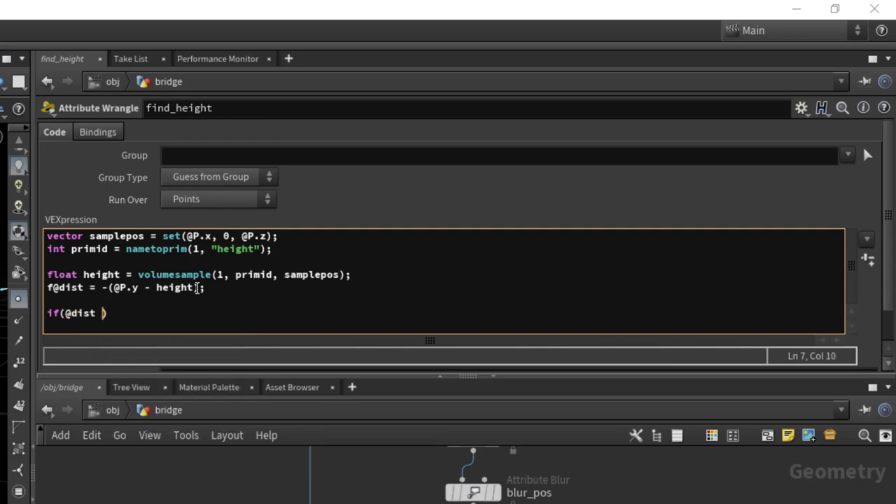
text(< -1))
key(Return)
text({)
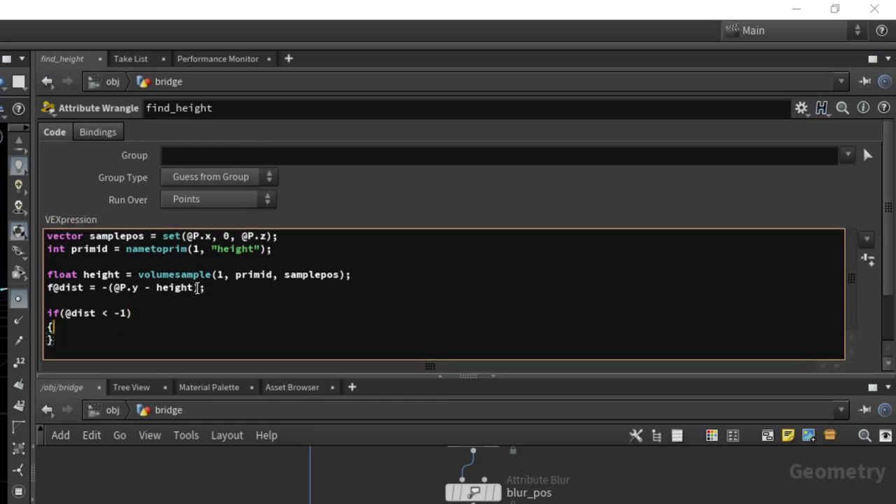
key(Return)
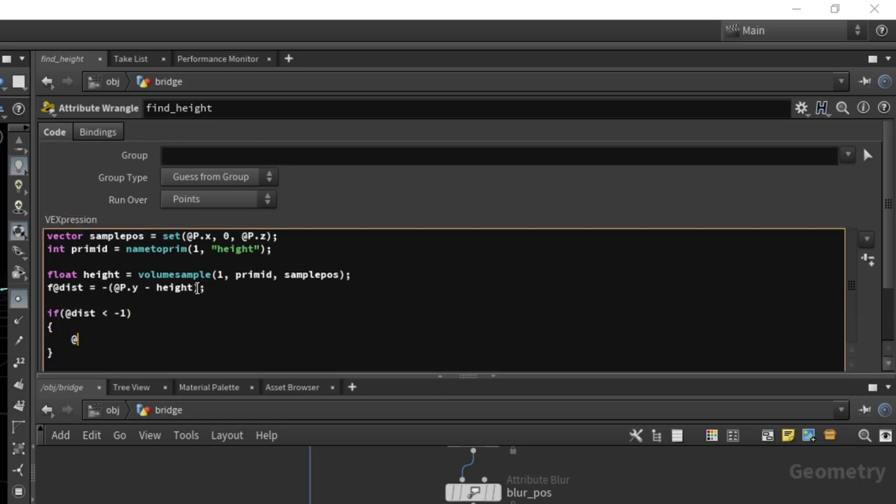
text(@Cd = {1,0,0};)
key(Down)
key(End)
key(Return)
text(else)
key(Return)
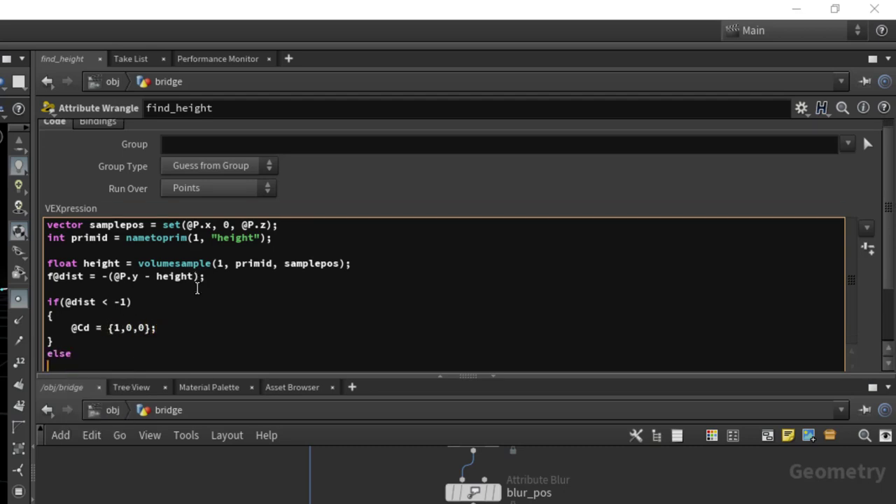
text({)
key(Return)
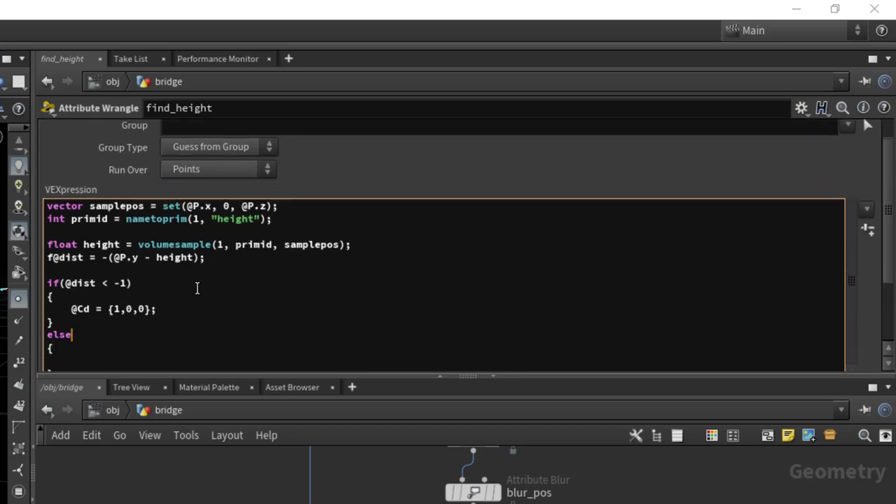
key(shift+End)
key(ctrl+c)
key(Down)
key(Down)
key(Down)
key(Return)
key(ctrl+v)
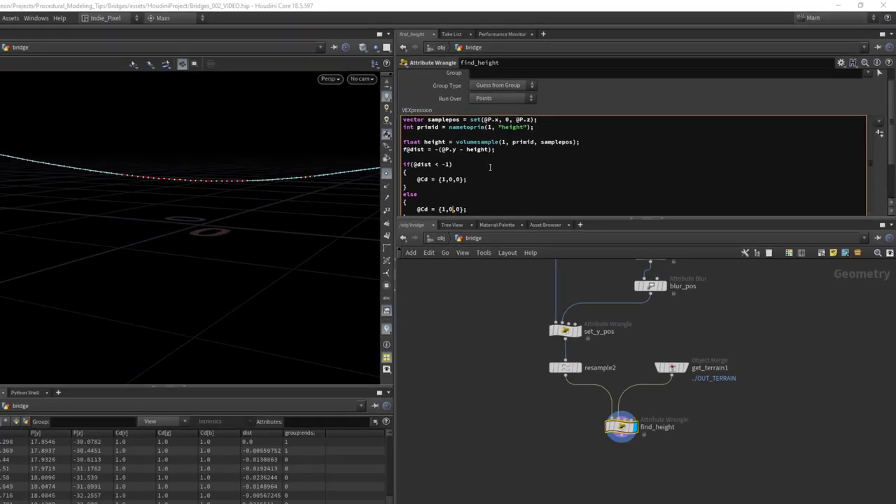
key(Left)
key(Left)
key(Left)
key(Left)
key(BackSpace)
text(2)
key(BackSpace)
key(BackSpace)
key(BackSpace)
text(0,1)
Template get_terrain1 to compare the colored curve with the terrain around the valley.
alt+drag(286, 174, 366, 233)
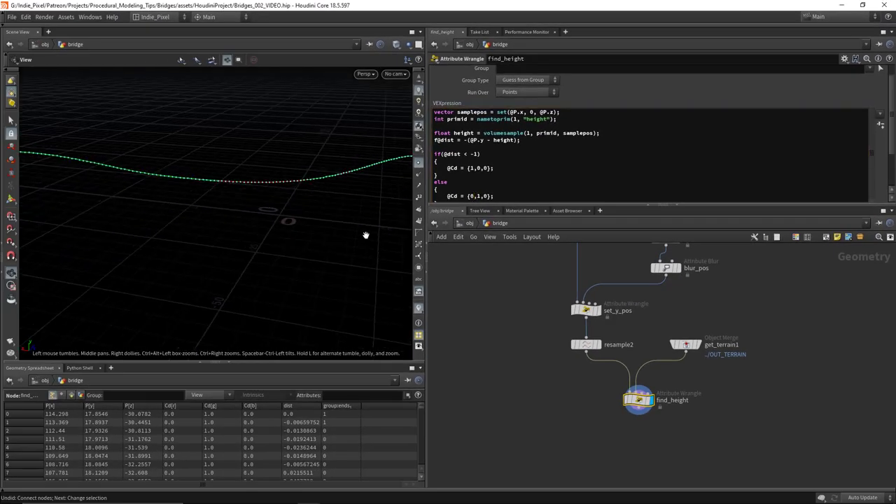
scroll(699, 357, up, 3)
click(693, 341)
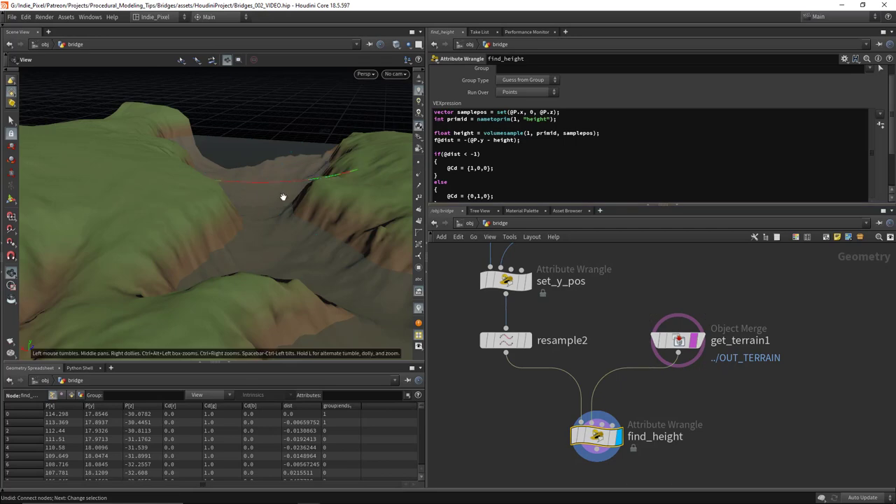
mouse_move(283, 196)
mouse_down()
mouse_move(296, 176)
mouse_move(254, 214)
mouse_move(334, 188)
mouse_move(302, 227)
mouse_move(344, 230)
mouse_move(180, 215)
mouse_move(283, 232)
mouse_move(344, 220)
mouse_move(286, 196)
mouse_move(280, 183)
mouse_up()
drag(240, 219, 264, 200)
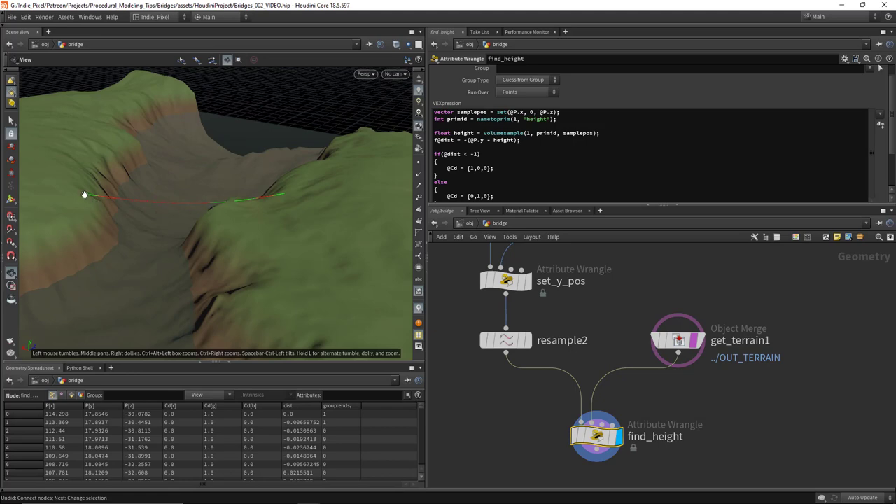
mouse_move(84, 195)
mouse_down()
mouse_move(254, 220)
mouse_move(246, 238)
mouse_move(248, 212)
mouse_up()
Examine the red and green sections of the curve against the terrain in both wireframe and shaded display.
key(w)
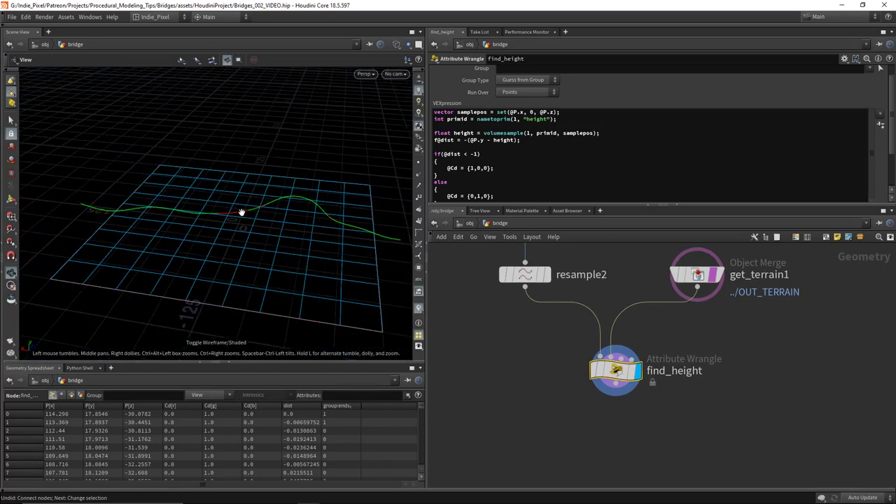
key(w)
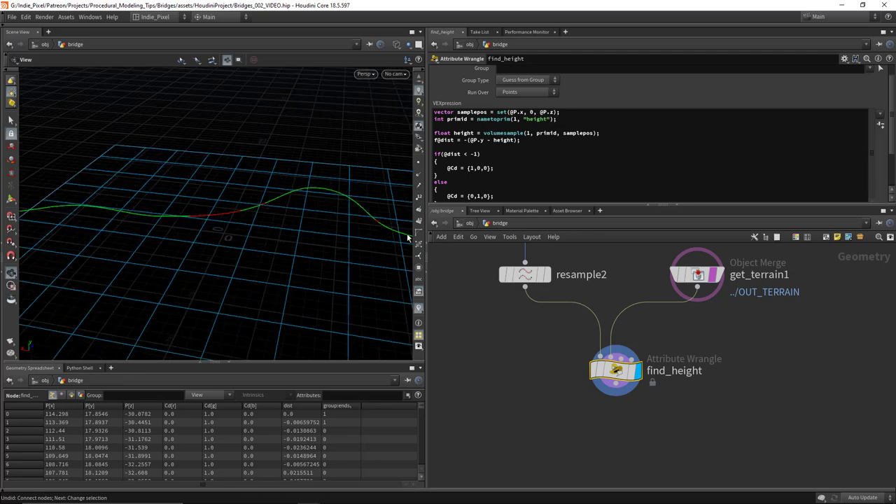
drag(201, 204, 225, 272)
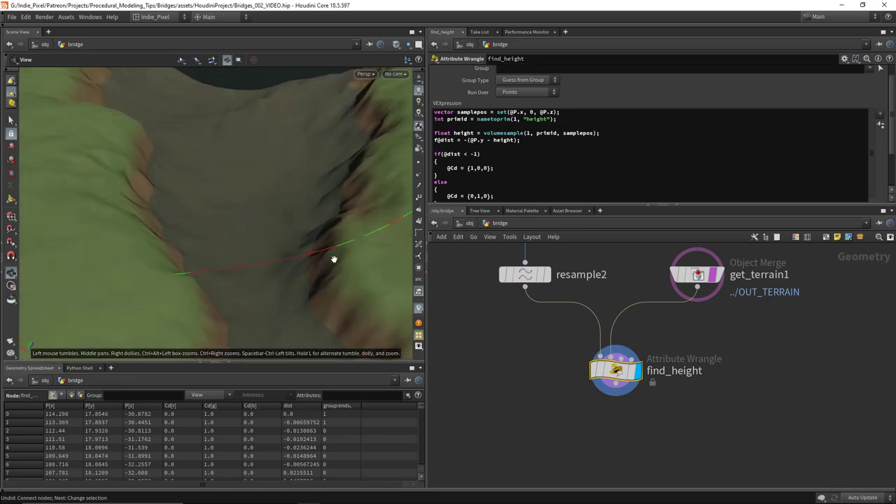
scroll(205, 284, down, 5)
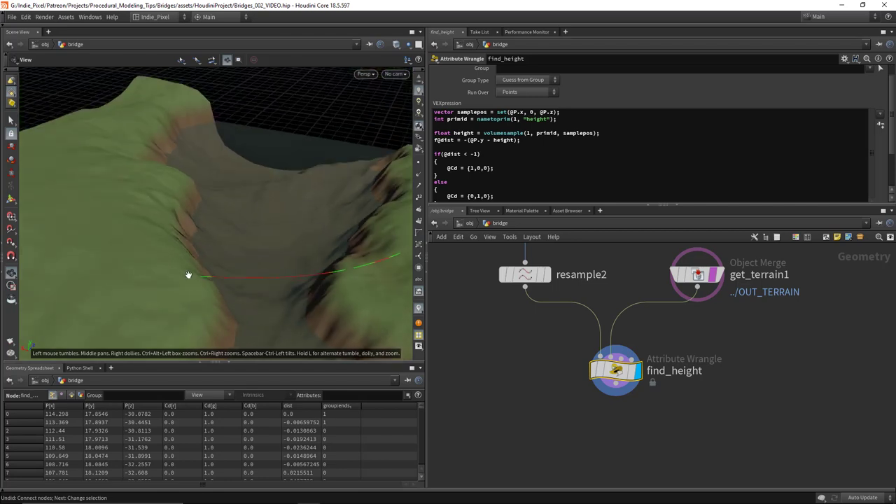
key(w)
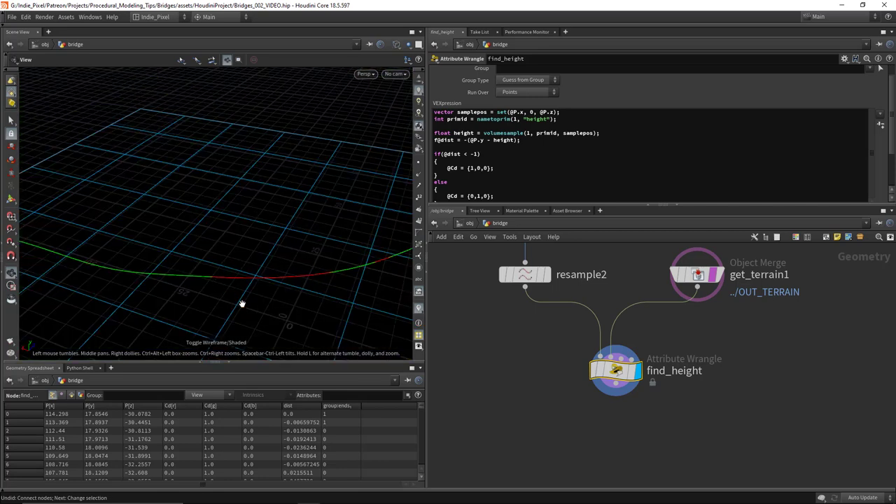
drag(299, 277, 231, 272)
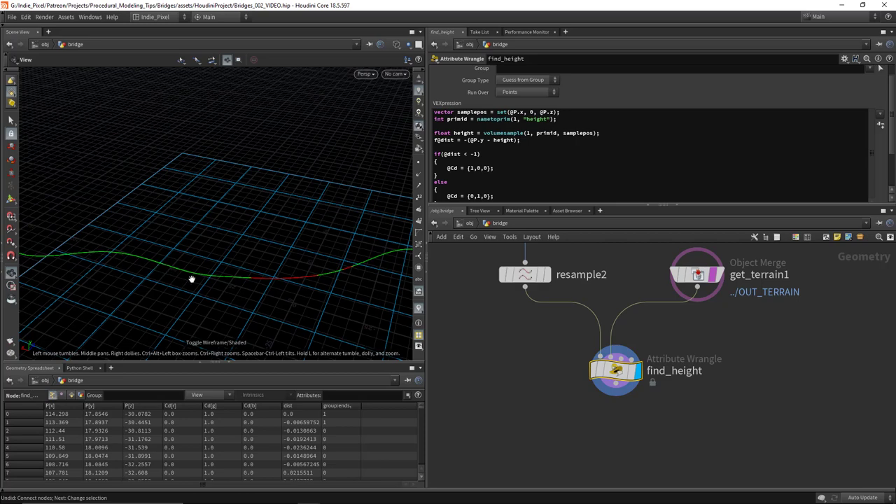
drag(199, 278, 90, 259)
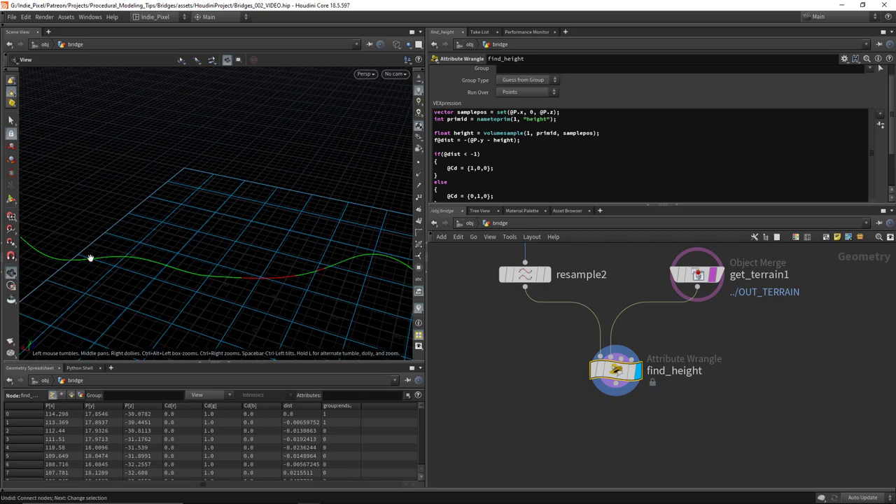
drag(283, 297, 172, 240)
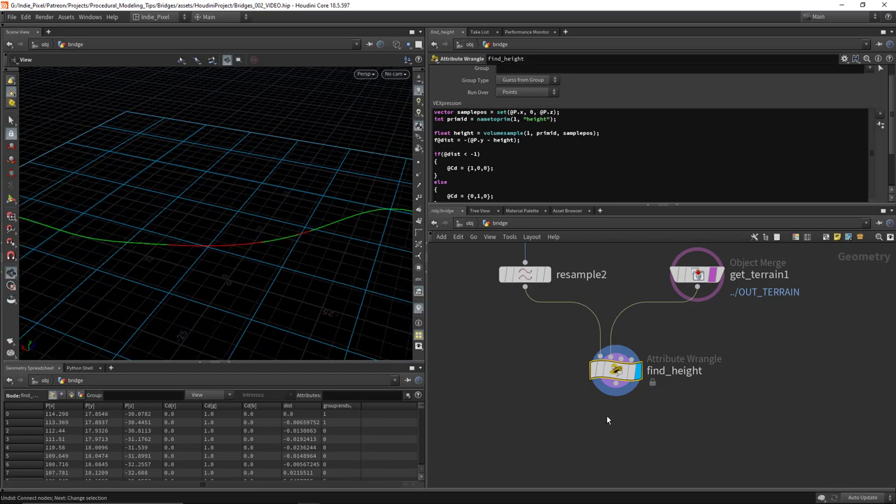
Add a Convert Line node below find_height and display it.
key(Tab)
text(cl)
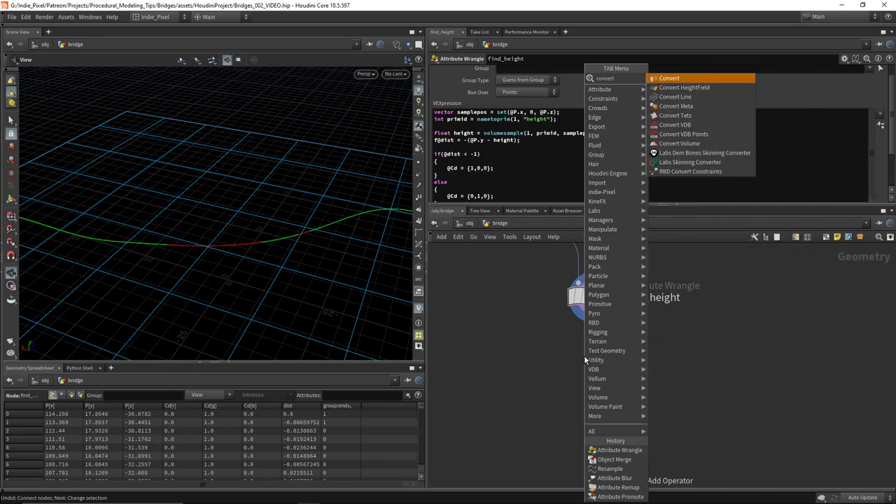
key(Down)
key(Down)
key(Return)
click(594, 346)
click(614, 362)
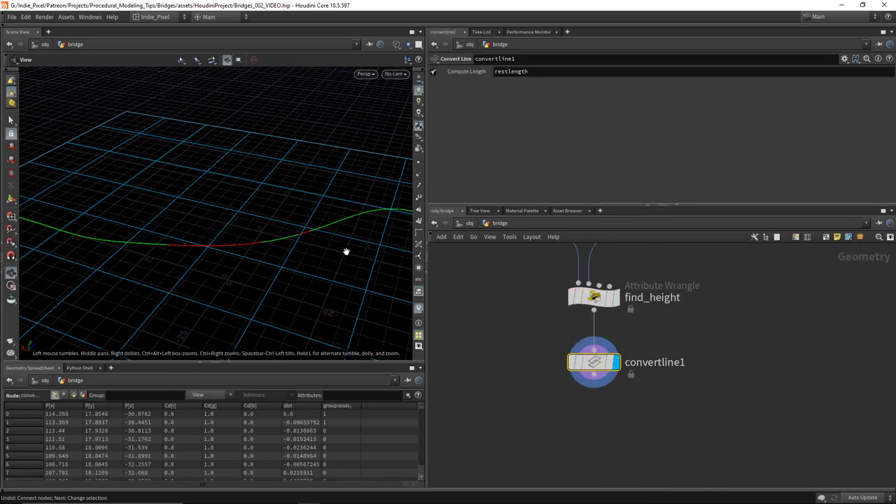
Check the primitive numbers along the converted curve, hide them again, and turn off Compute Length on convertline1.
drag(346, 250, 437, 234)
click(420, 232)
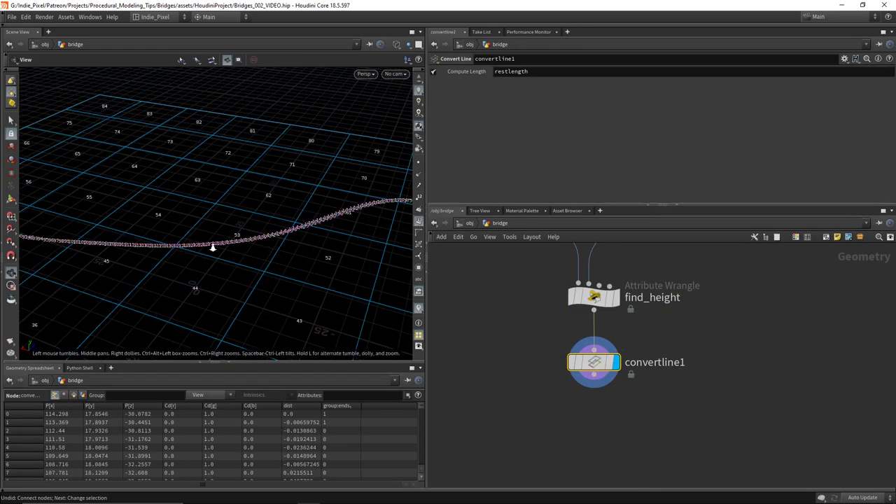
drag(214, 246, 256, 232)
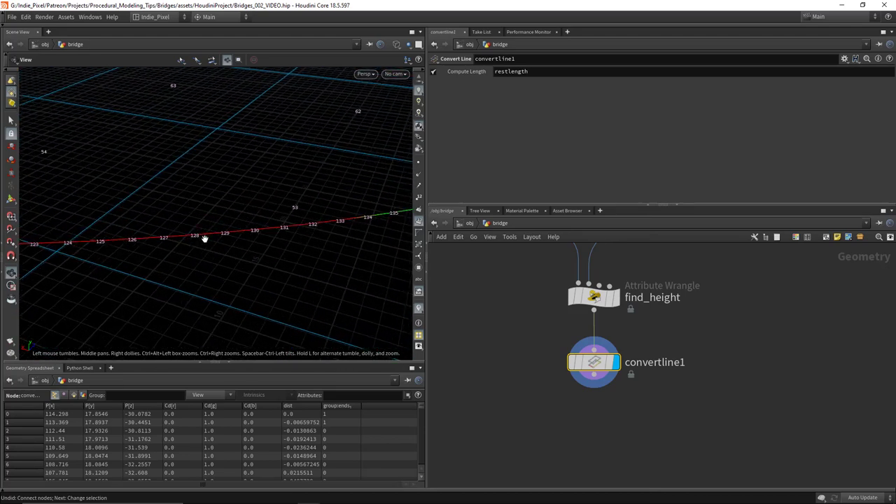
click(419, 232)
click(433, 72)
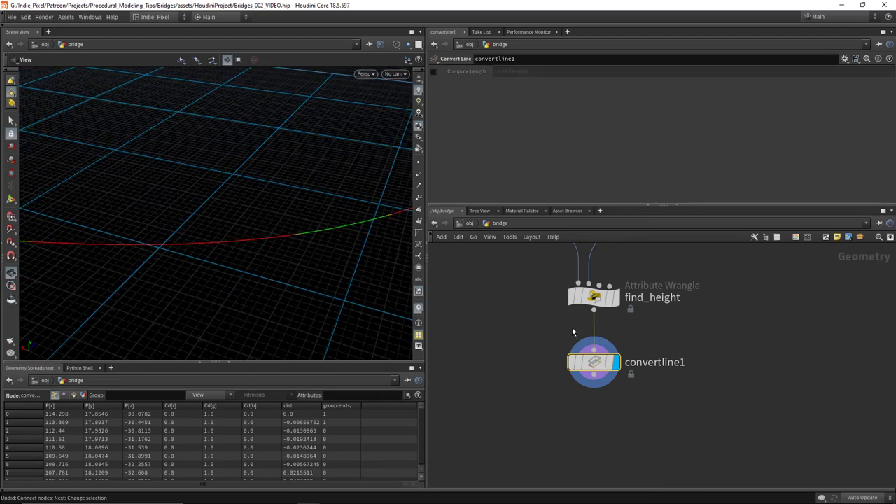
Add an Attribute Promote node below convertline1, display it, and promote Cd from Point to Primitive.
key(Tab)
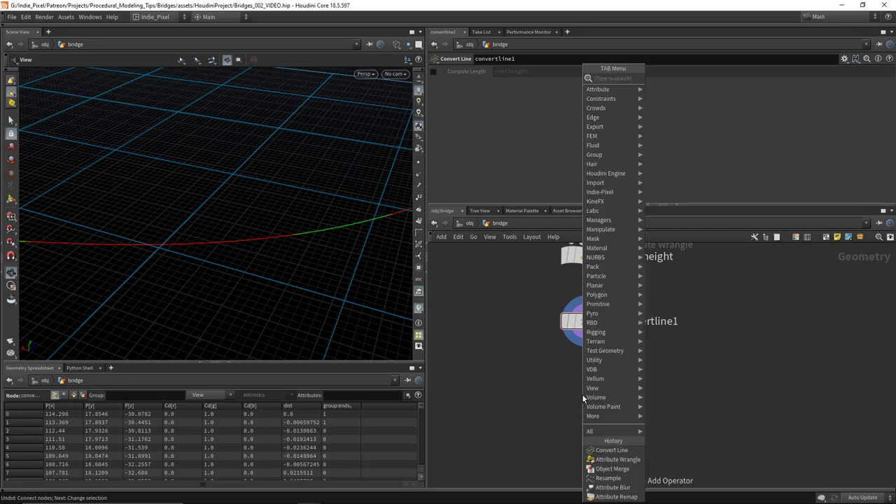
text(attr)
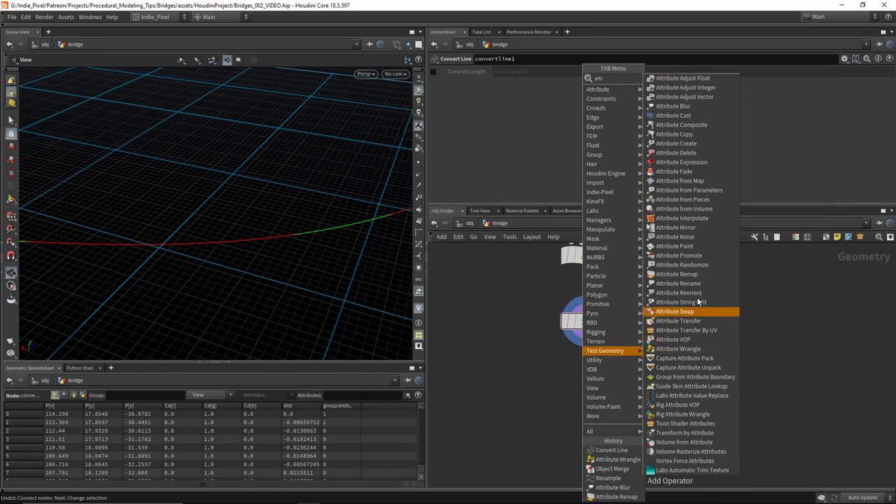
click(678, 302)
click(569, 387)
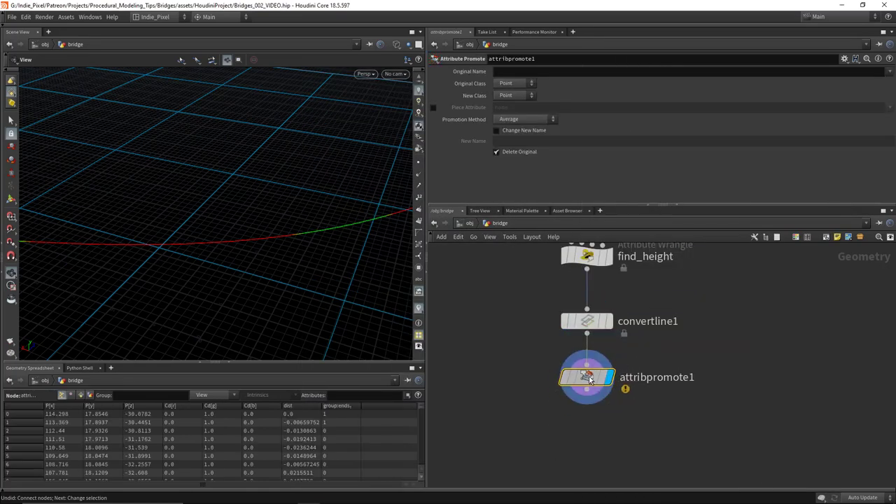
click(889, 72)
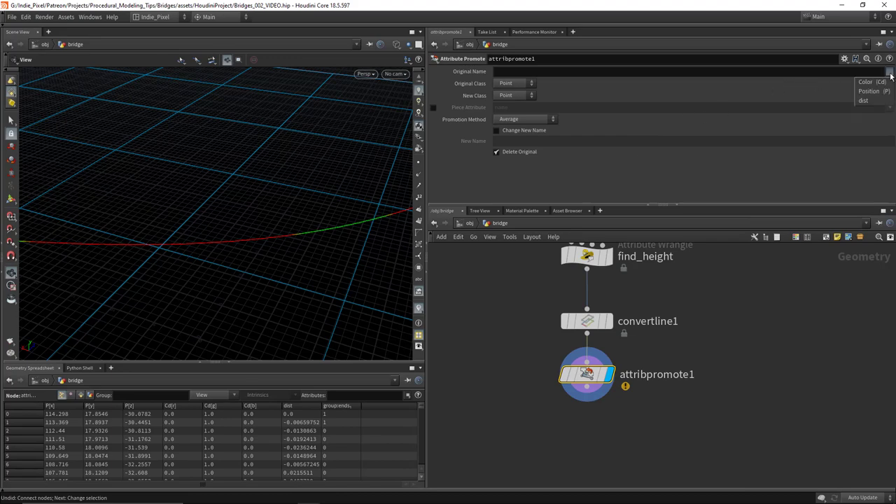
click(882, 83)
click(519, 95)
click(508, 114)
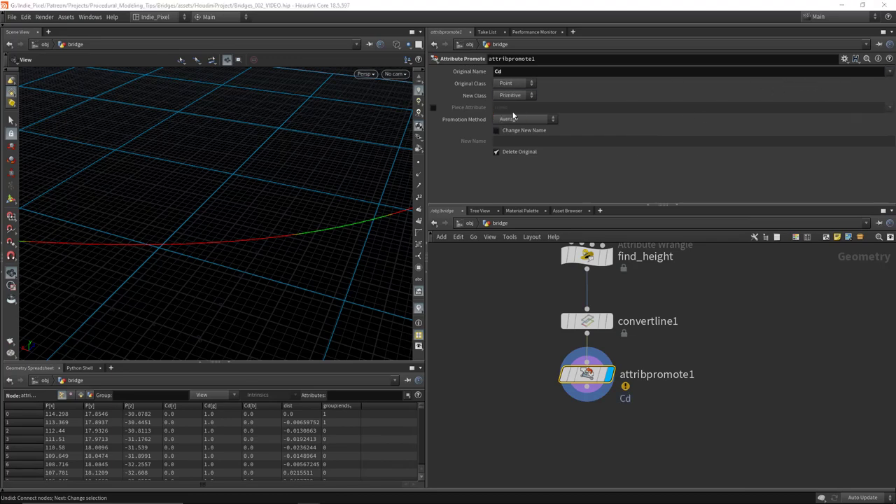
Set attribpromote1's promotion method to First Match and check the color transition between the red and green sections.
drag(292, 246, 85, 241)
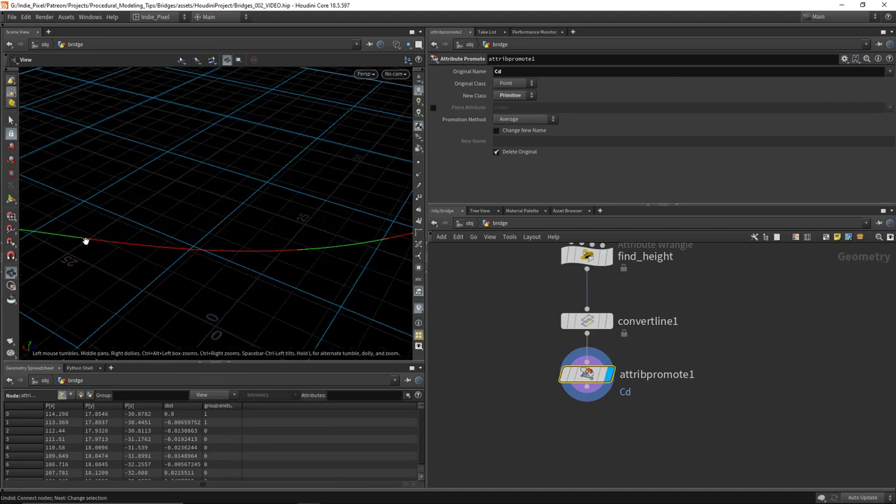
drag(195, 244, 380, 224)
click(521, 120)
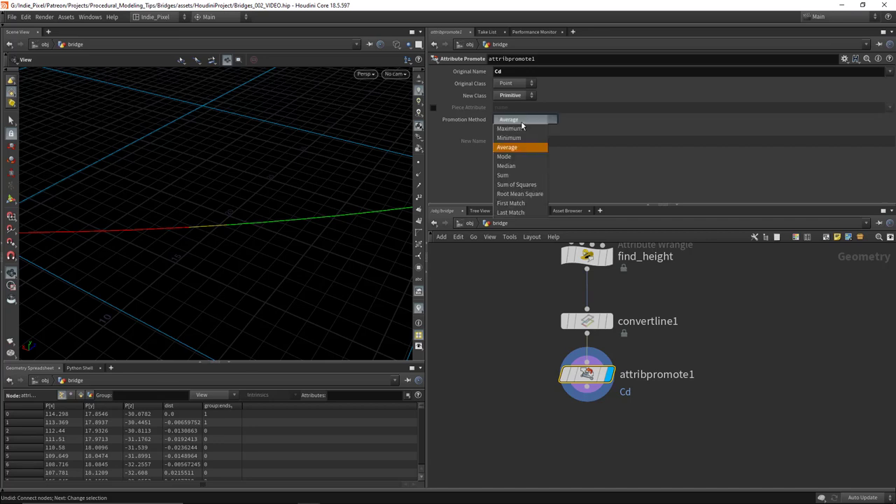
click(510, 203)
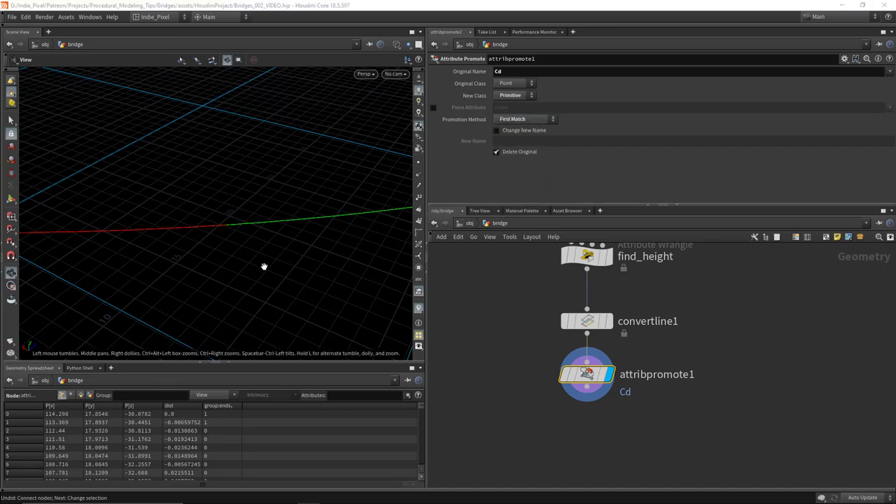
drag(264, 264, 188, 238)
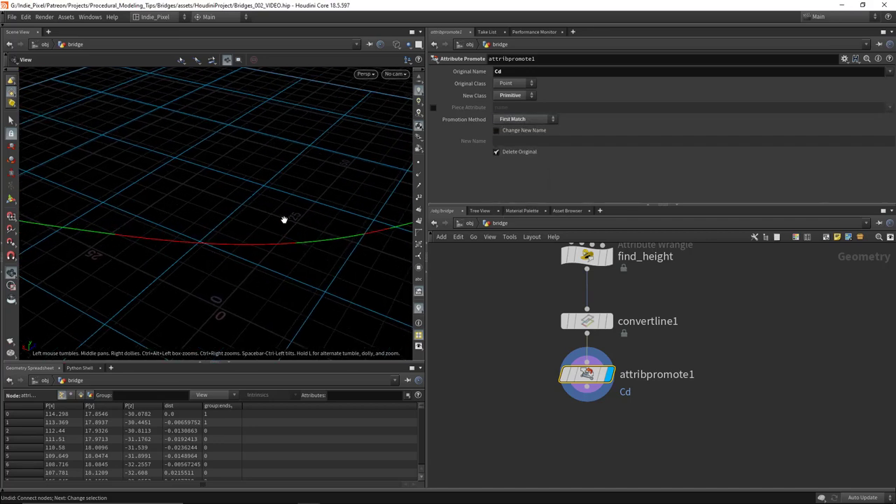
Add a Split node below attribpromote1, wire it in, and display it.
drag(616, 205, 616, 121)
key(Tab)
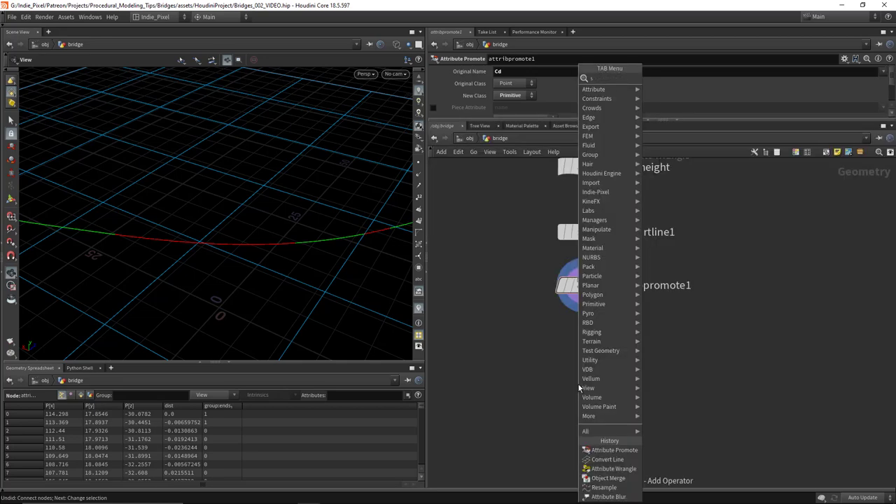
text(split)
key(Return)
click(584, 352)
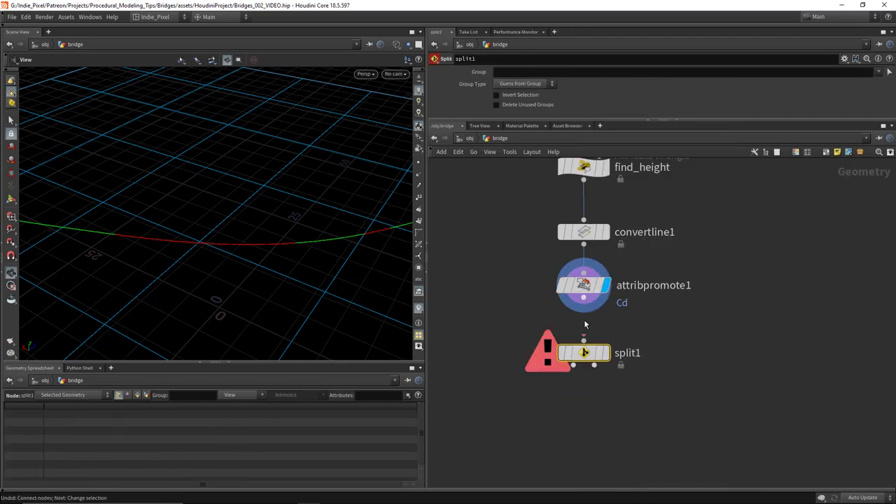
click(513, 71)
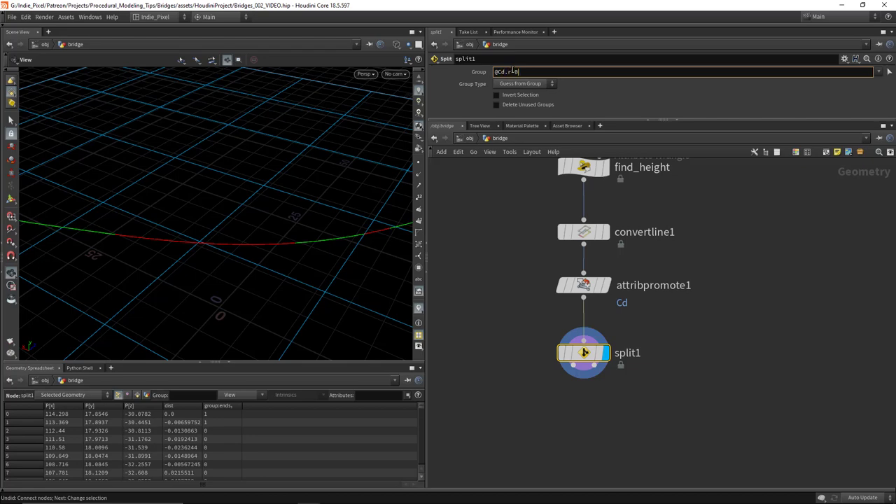
text(@Cd.r>0)
key(Return)
drag(119, 234, 208, 227)
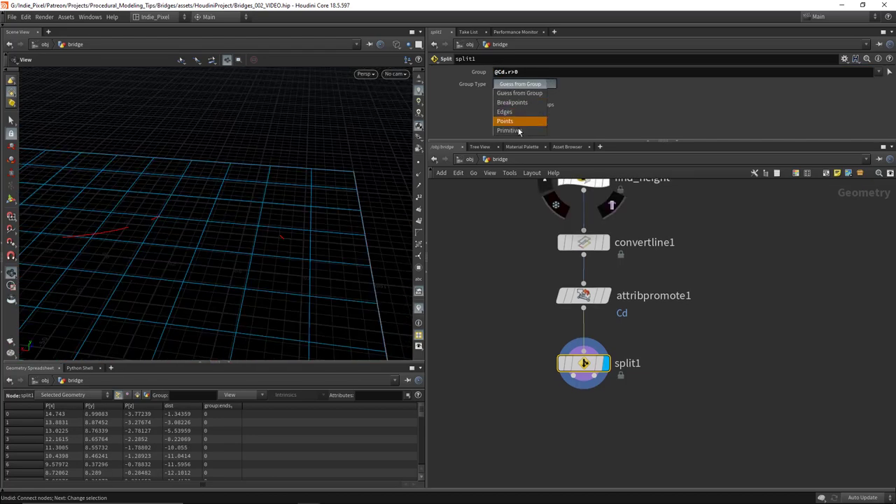
click(519, 122)
drag(364, 276, 316, 309)
Add a Null wired to split1's first output and name it OUT_BRIDGE_CURVES.
key(Tab)
text(nu)
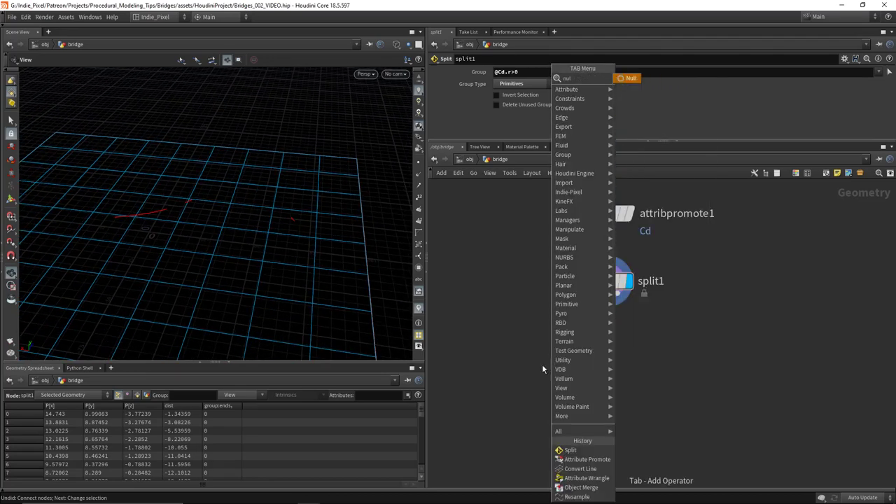
key(Return)
click(541, 354)
drag(594, 303, 520, 375)
double_click(553, 379)
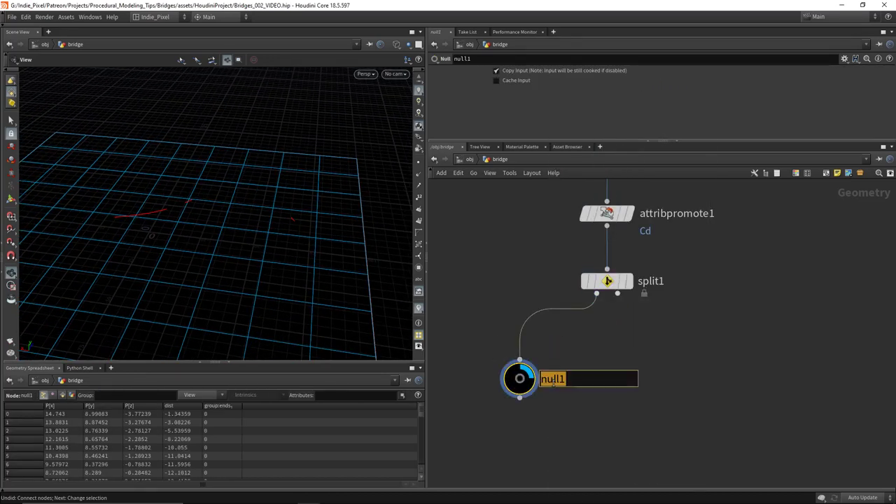
text(OUT_BRIDGE_CURVES)
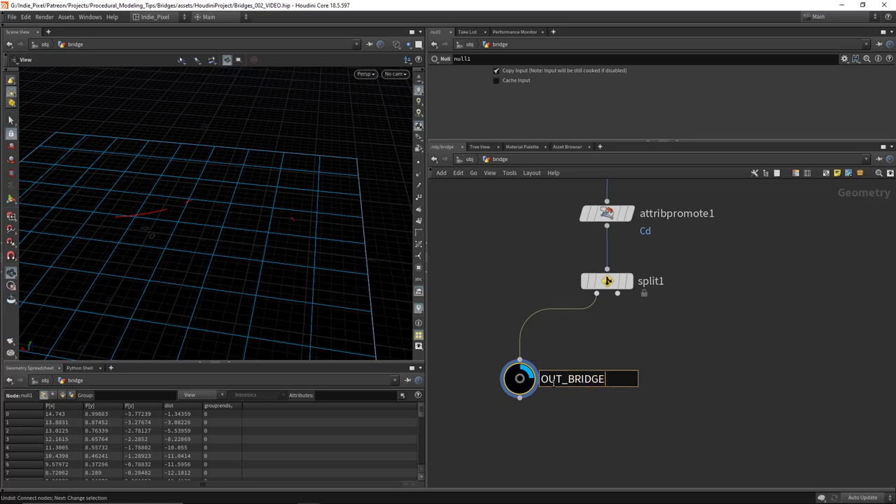
key(Return)
Duplicate the OUT_BRIDGE_CURVES null, wire the copy to split1's second output, and rename it OUT_ROAD_CURVES.
mouse_move(523, 381)
alt+drag(524, 381, 704, 378)
drag(704, 360, 617, 294)
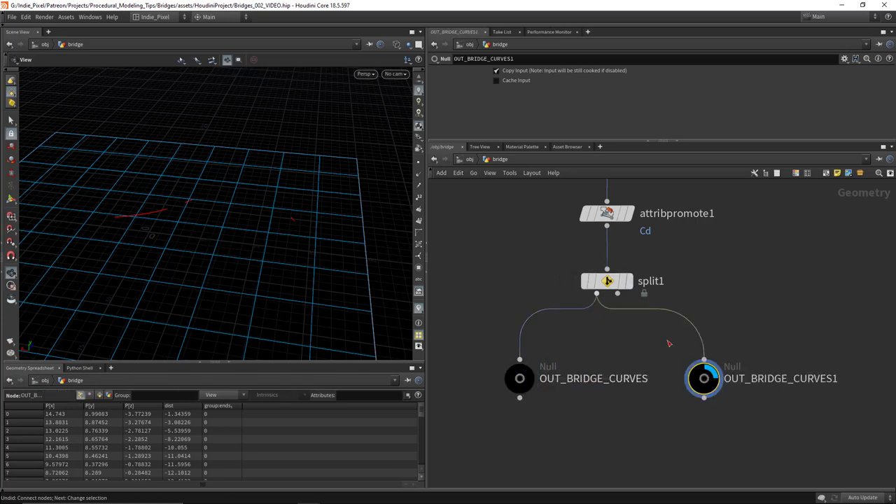
double_click(839, 382)
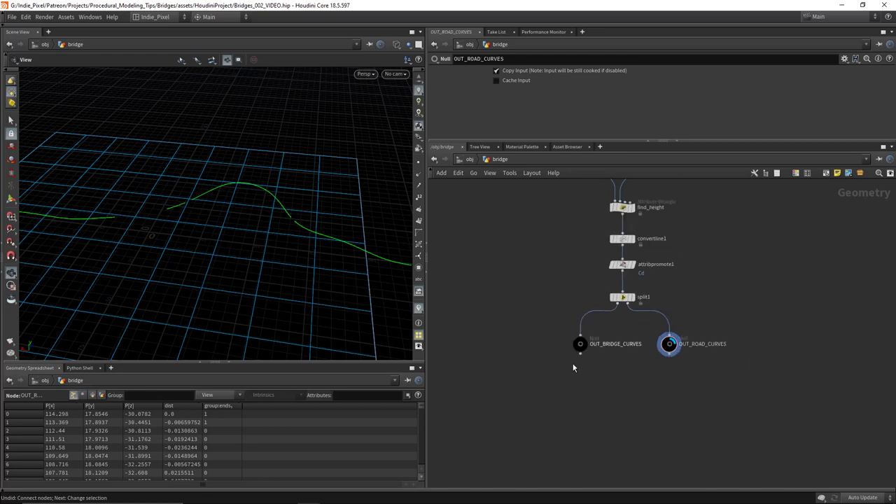
Move OUT_BRIDGE_CURVES and OUT_ROAD_CURVES together farther below split1 to make room for more nodes.
shift+click(581, 352)
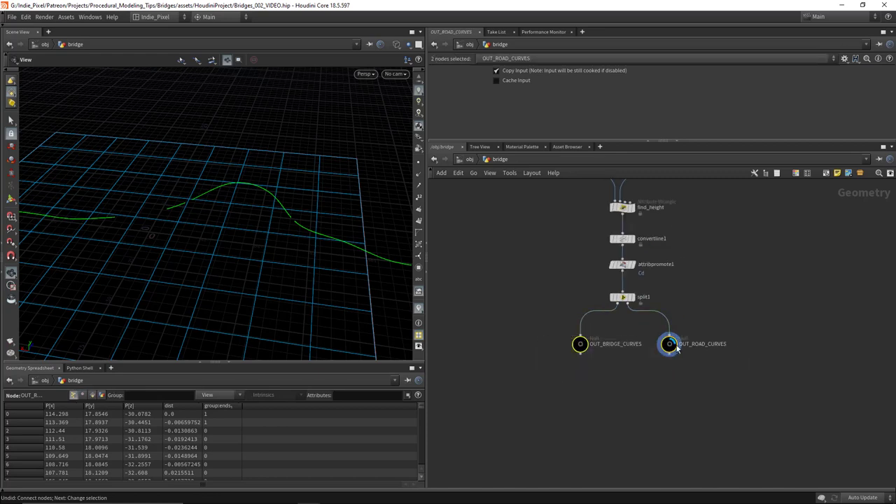
key(l)
click(629, 385)
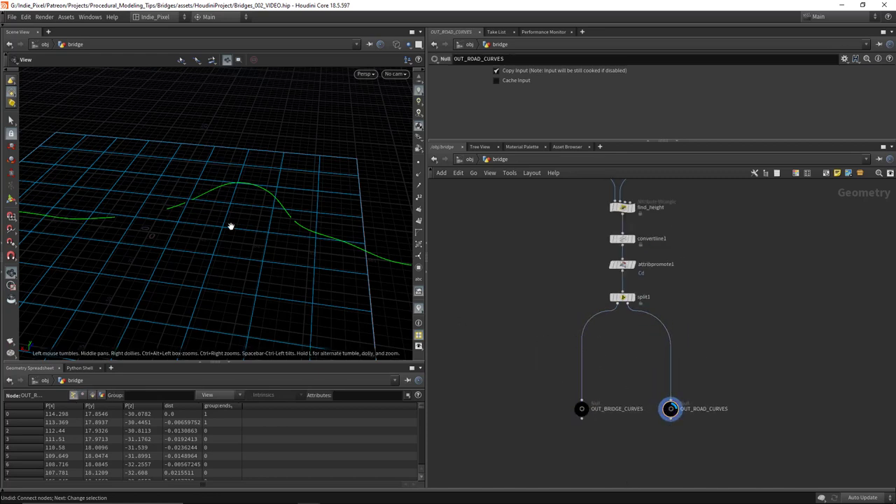
Display OUT_BRIDGE_CURVES and show primitive numbers to examine how the bridge curves are segmented.
scroll(598, 406, up, 3)
click(594, 382)
scroll(178, 230, up, 5)
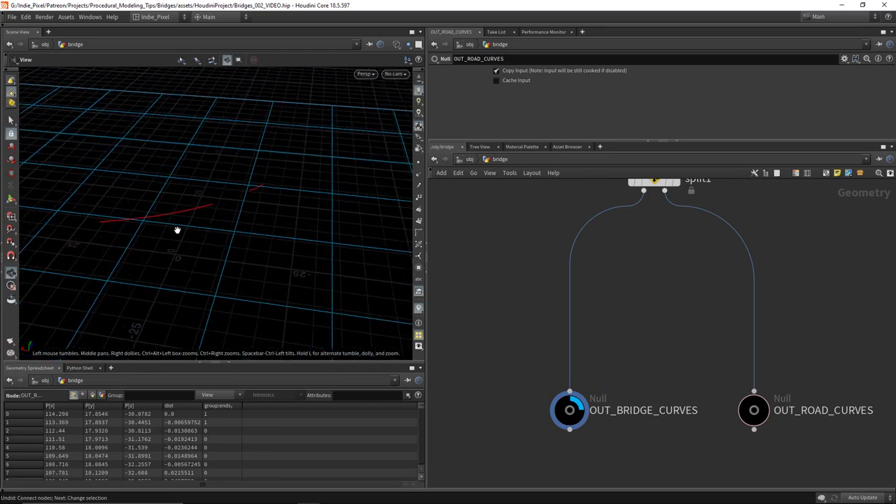
scroll(178, 226, up, 2)
click(419, 220)
scroll(252, 199, up, 3)
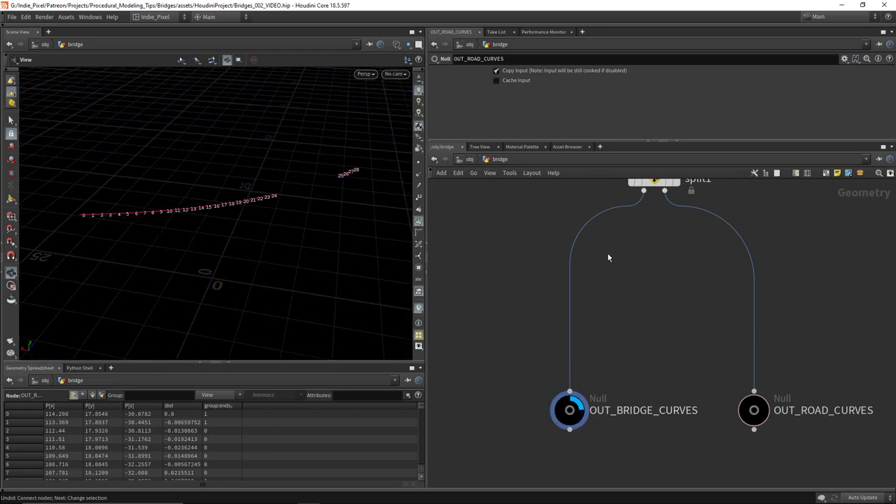
Insert a Fuse node between split1 and OUT_BRIDGE_CURVES.
key(Tab)
text(fuse)
key(Return)
click(576, 253)
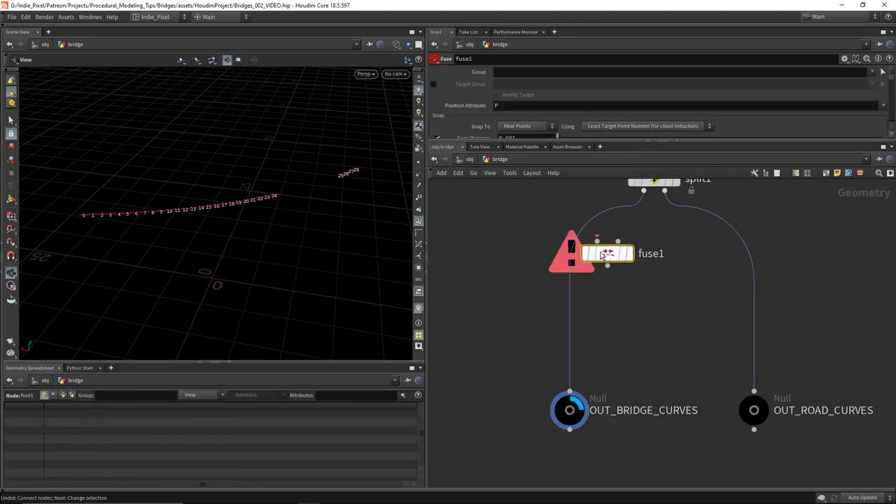
Insert a PolyPath node below fuse1, display it, and check the primitive numbers of the joined bridge curves.
key(Tab)
mouse_move(614, 295)
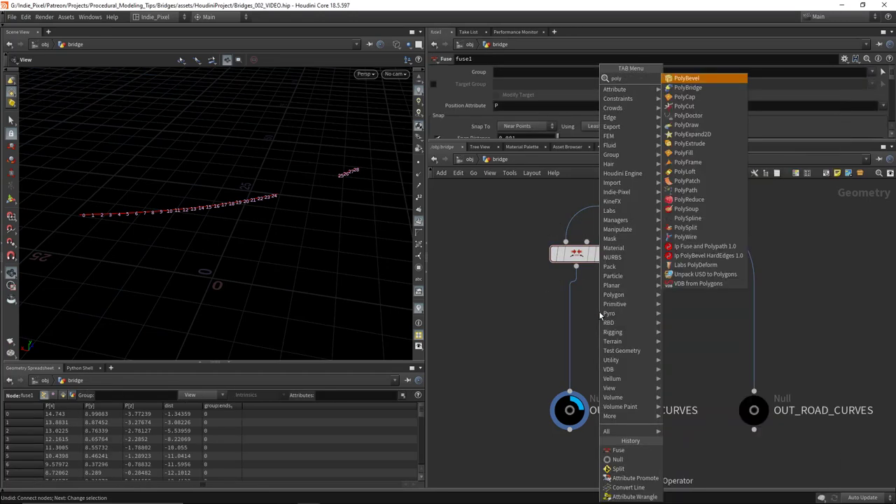
click(700, 193)
click(596, 300)
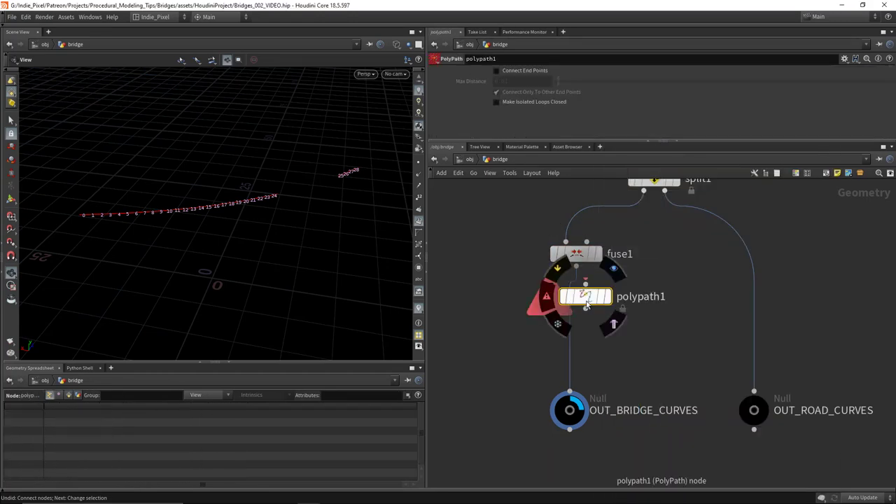
click(595, 305)
drag(310, 189, 197, 187)
drag(287, 213, 329, 210)
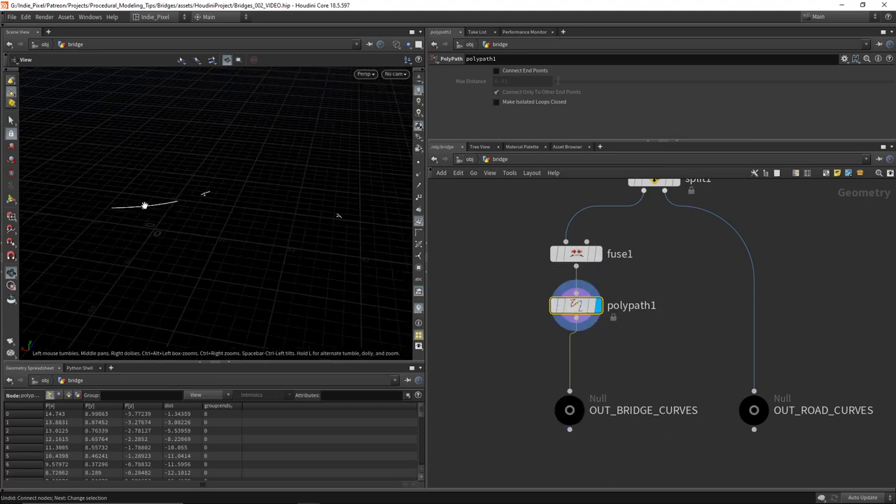
scroll(632, 346, up, 2)
Insert an Attribute Wrangle between polypath1 and OUT_BRIDGE_CURVES and name it set_id.
drag(518, 210, 626, 380)
key(Tab)
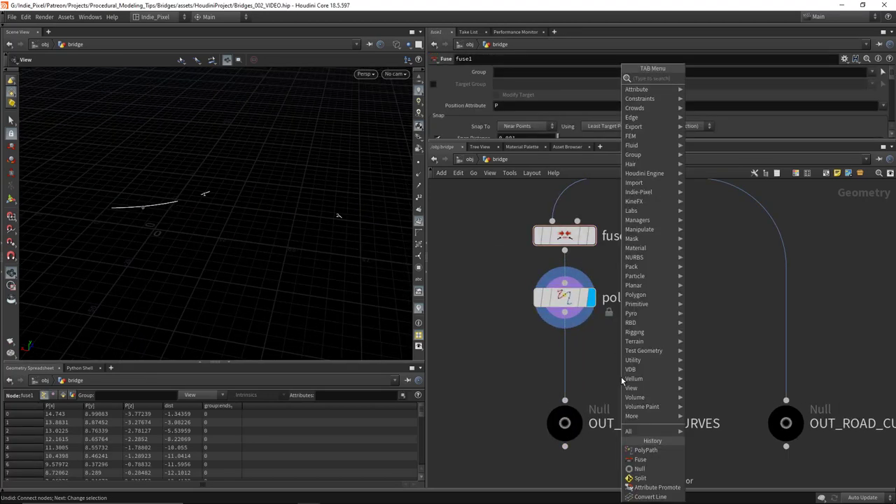
text(wrangle)
key(Return)
click(621, 377)
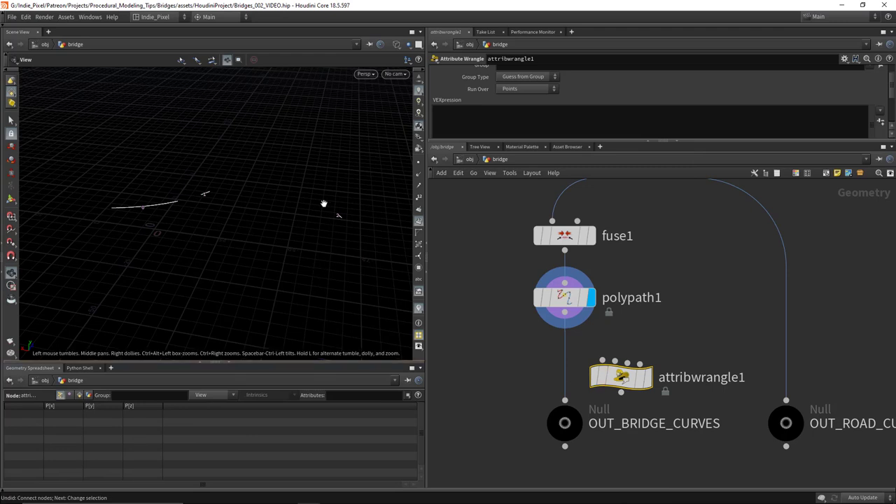
drag(172, 204, 326, 203)
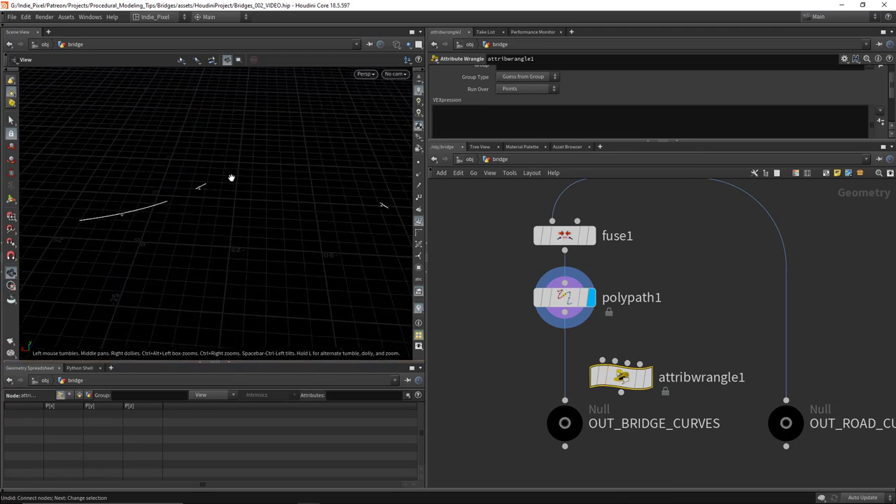
drag(621, 377, 565, 362)
double_click(632, 362)
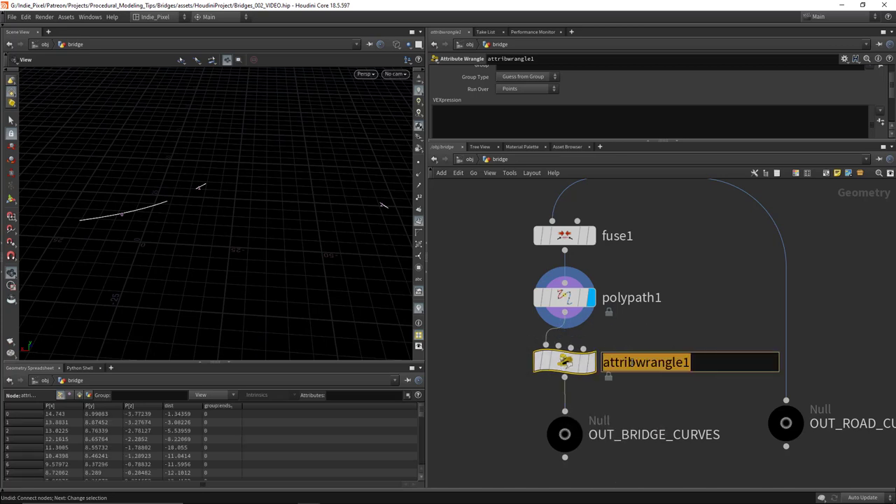
text(S)
key(Return)
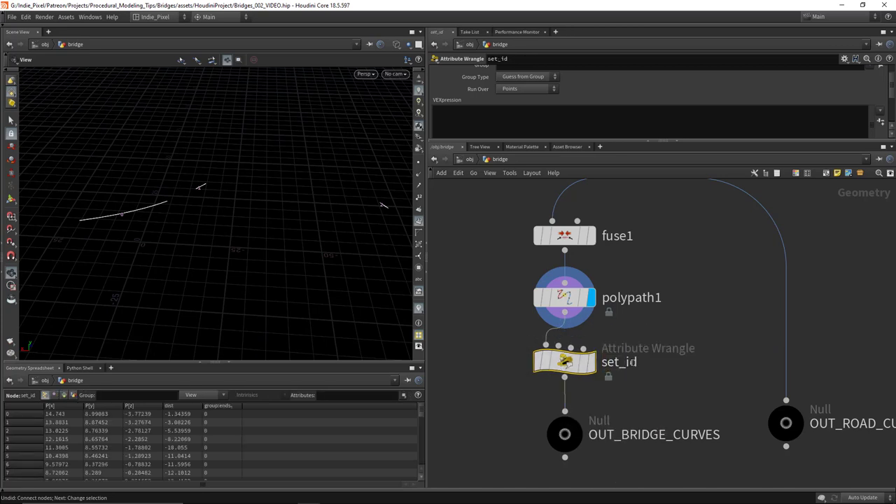
Display set_id and set it to run over Primitives.
click(592, 362)
click(528, 89)
click(516, 103)
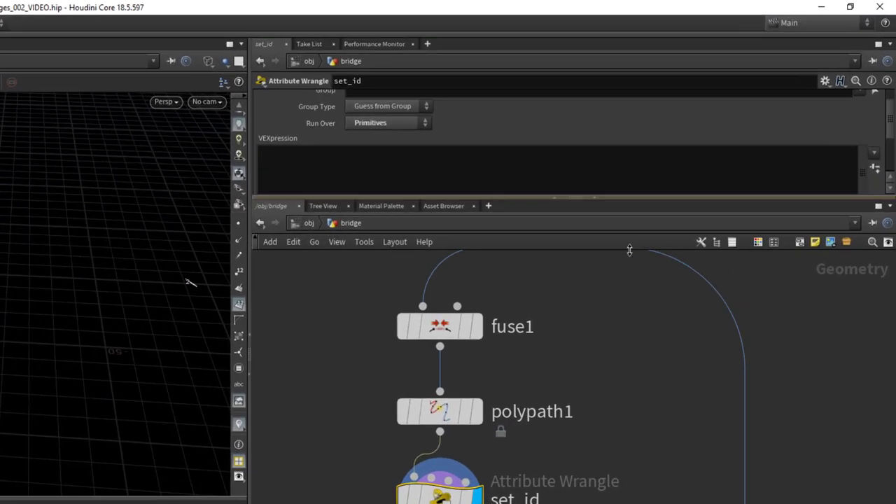
click(519, 124)
text(i@)
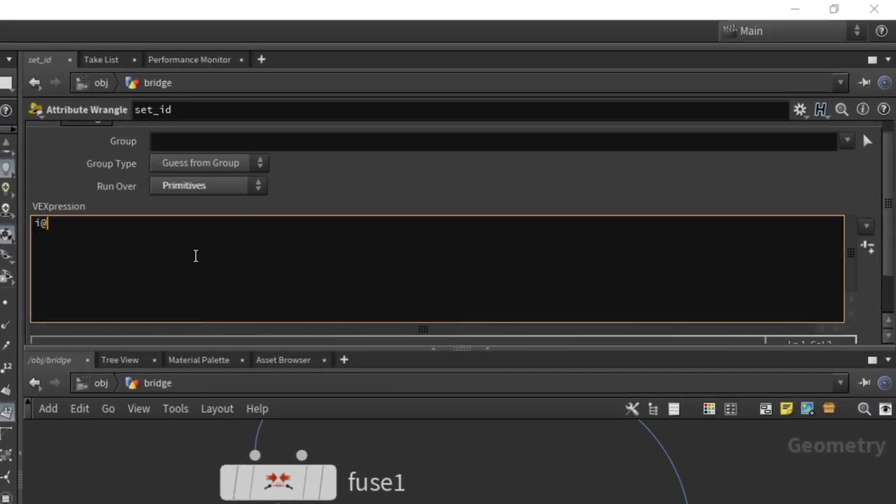
text(id = @Primnum;)
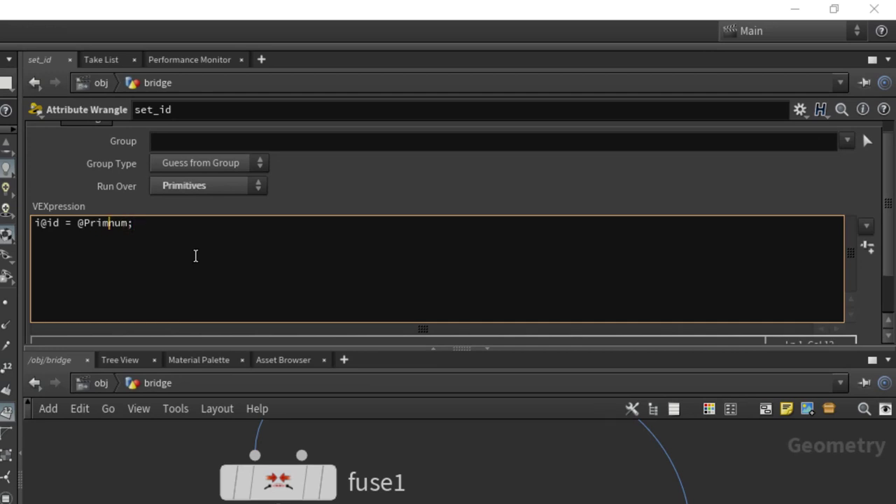
key(BackSpace)
text(p)
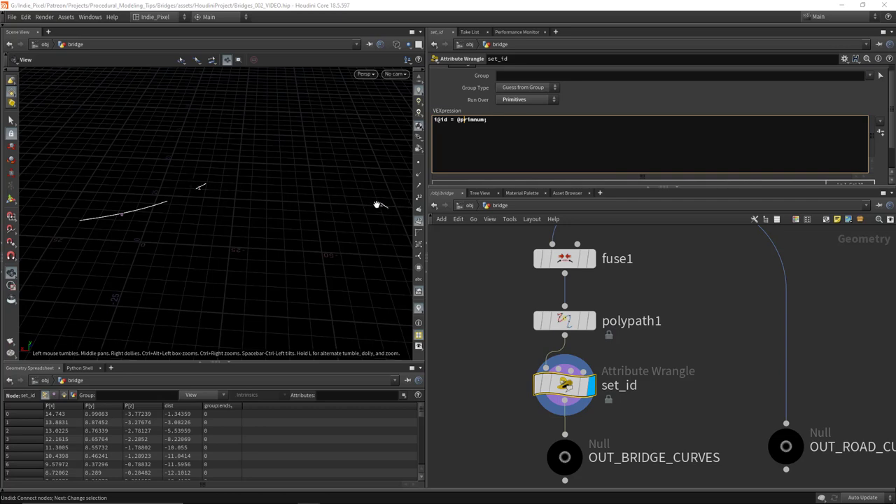
Duplicate fuse1, polypath1 and set_id onto the road branch between split1 and OUT_ROAD_CURVES.
drag(378, 205, 387, 212)
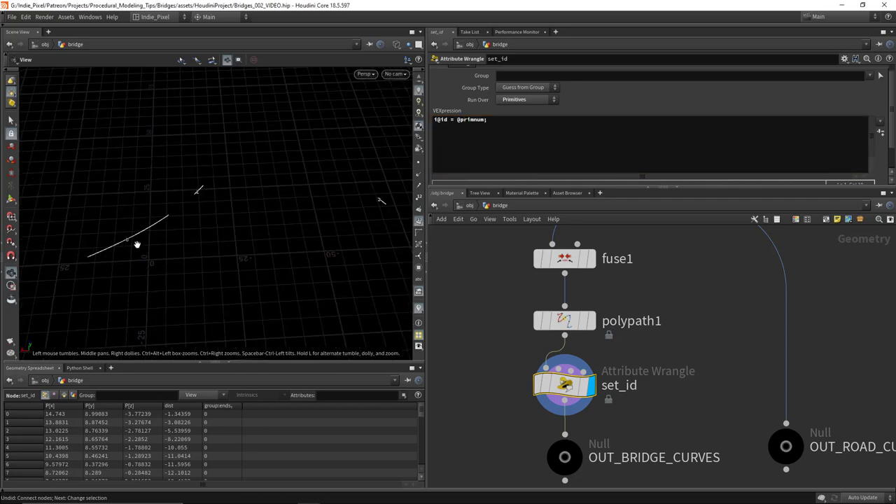
drag(138, 245, 100, 218)
mouse_move(217, 183)
mouse_down()
mouse_move(234, 190)
mouse_move(189, 205)
mouse_move(228, 197)
mouse_up()
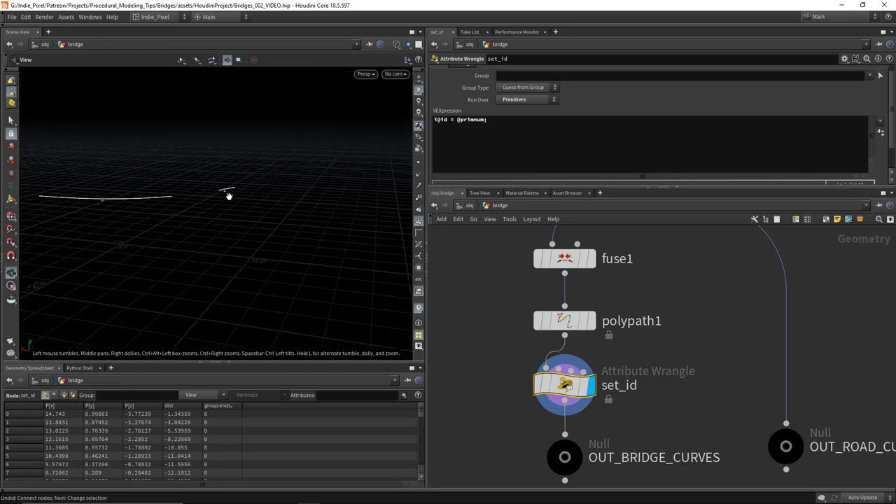
drag(215, 234, 231, 217)
scroll(584, 366, down, 3)
drag(542, 287, 619, 378)
Display OUT_BRIDGE_CURVES and OUT_ROAD_CURVES in turn to check both branches of the split.
click(509, 401)
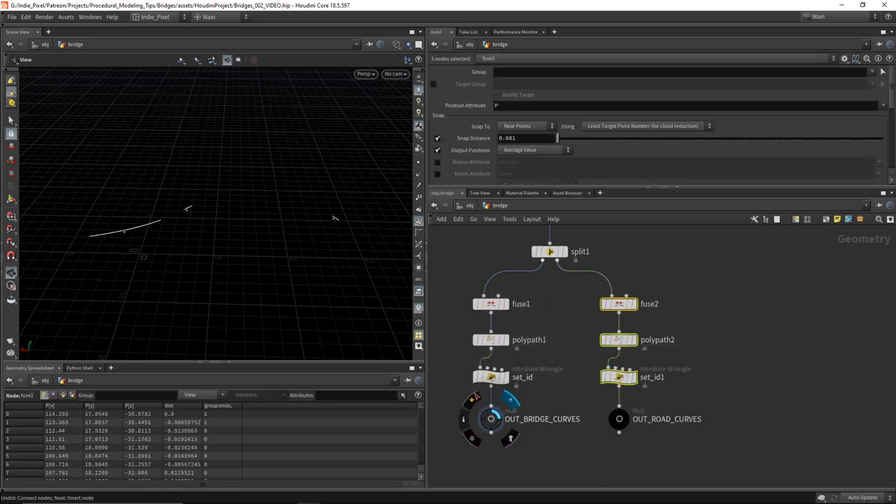
click(635, 420)
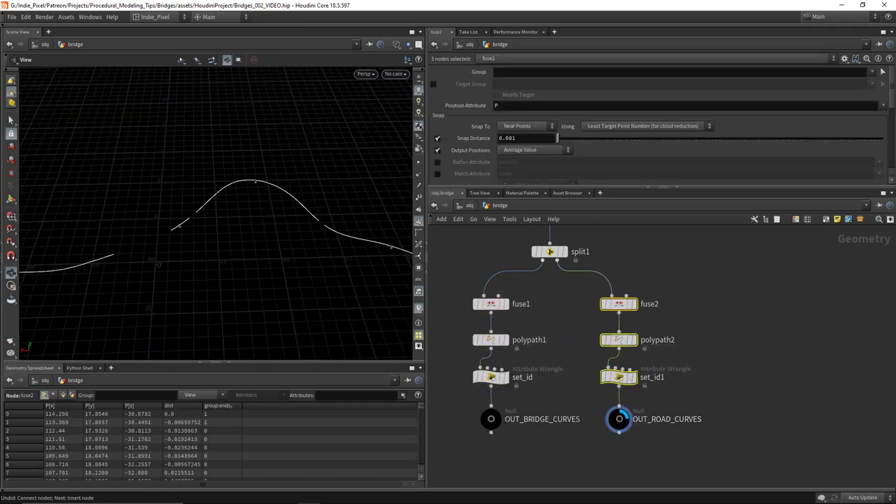
scroll(210, 245, up, 2)
Enclose the whole curve network, from user_curve down to the two output nulls, in a network box.
key(h)
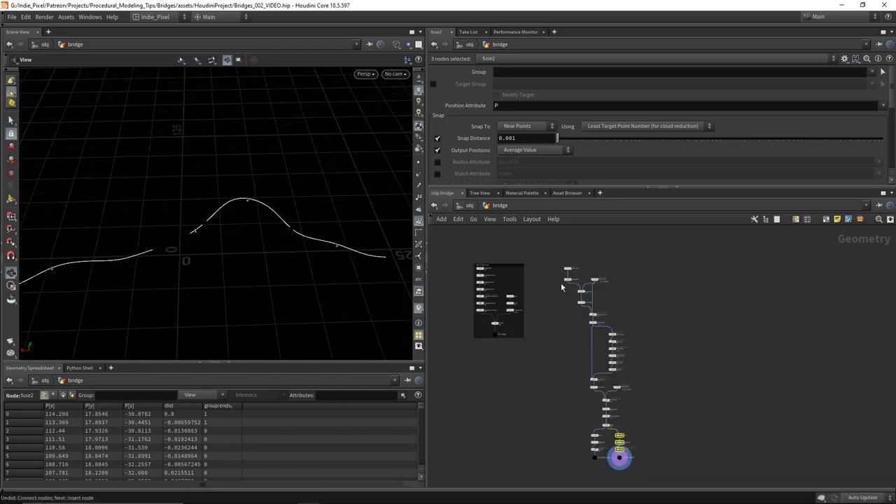
drag(536, 249, 670, 463)
key(shift+o)
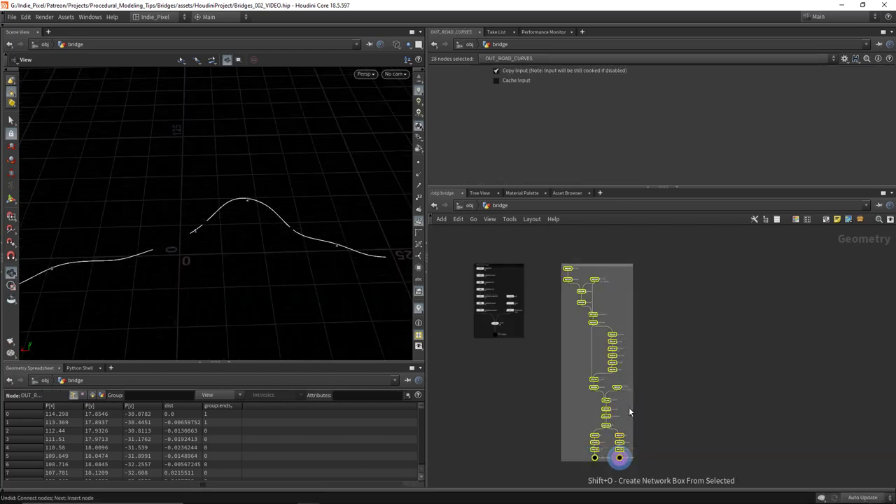
Title the new network box Step 2: Find Bridge Curves.
scroll(577, 253, up, 5)
click(567, 301)
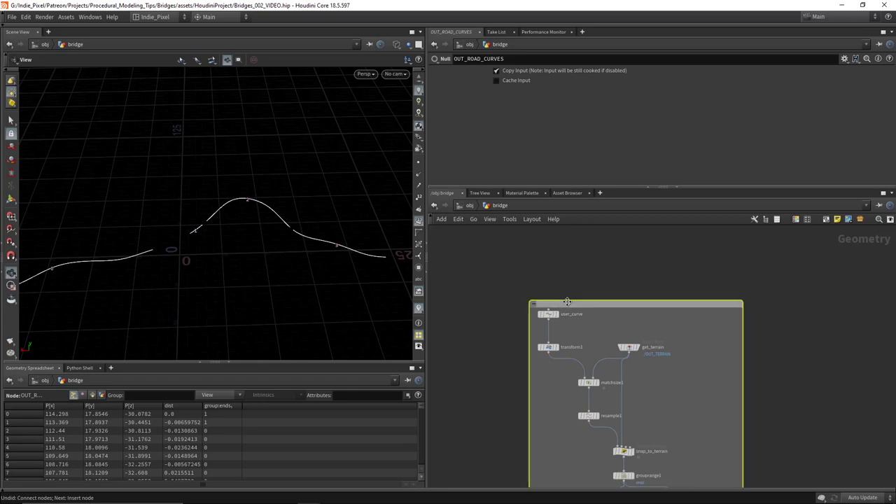
double_click(567, 302)
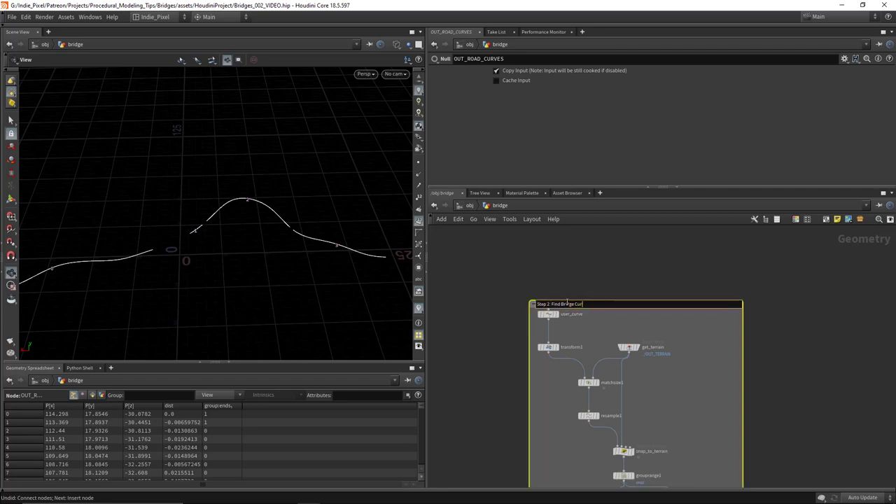
key(Return)
Color the Step 2: Find Bridge Curves network box black.
key(c)
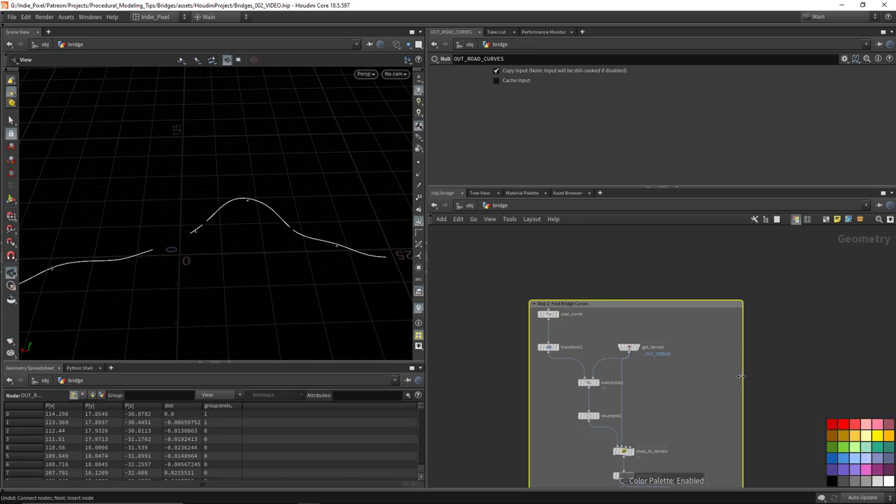
click(832, 481)
key(c)
scroll(804, 391, down, 4)
scroll(643, 286, up, 1)
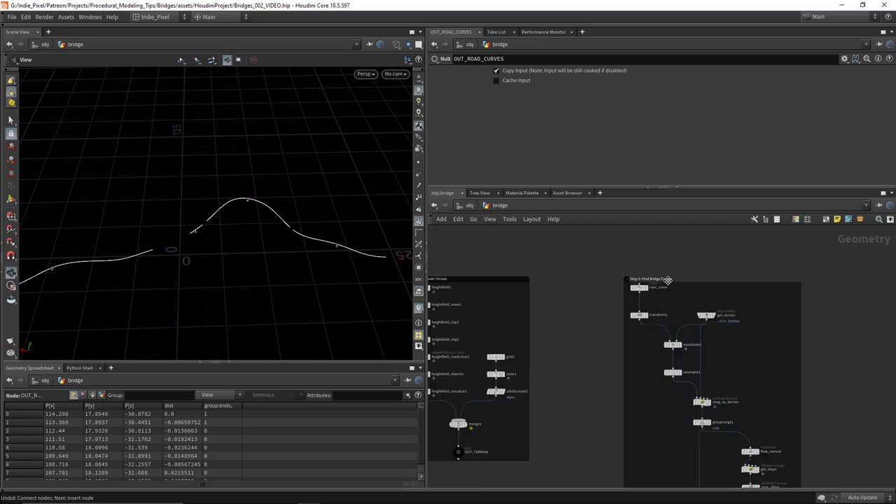
scroll(659, 364, down, 3)
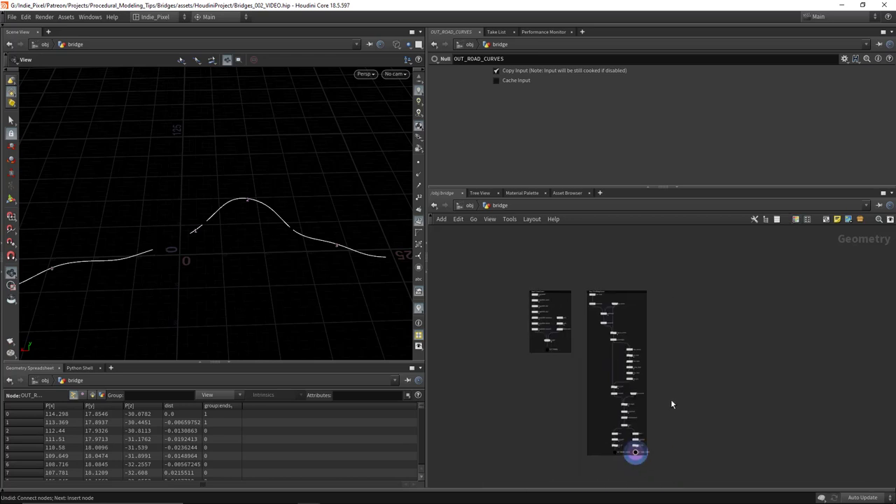
drag(212, 249, 321, 217)
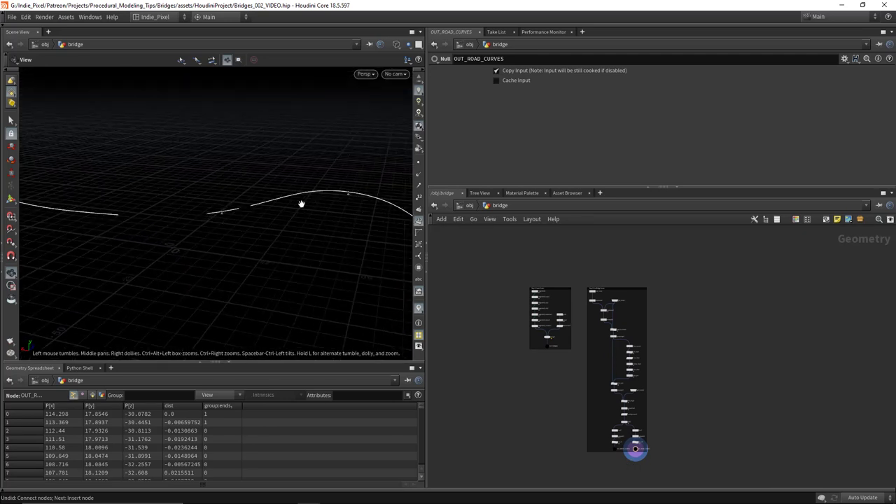
drag(320, 227, 185, 219)
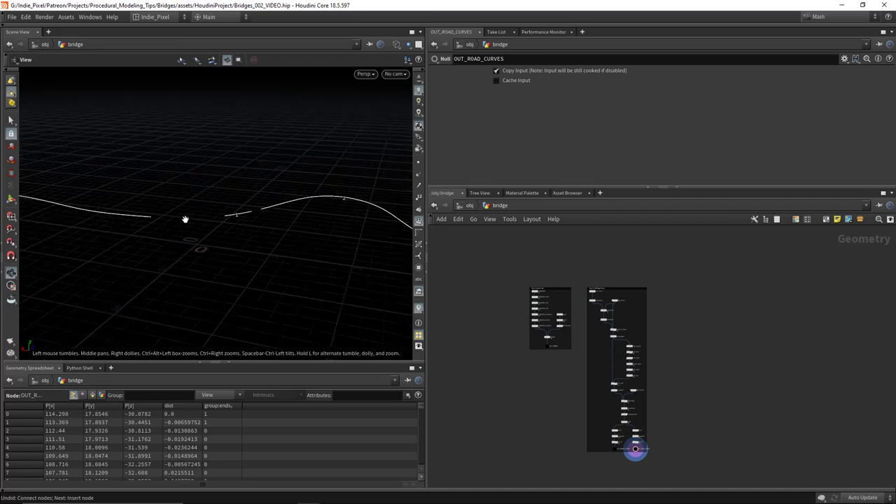
drag(343, 199, 250, 208)
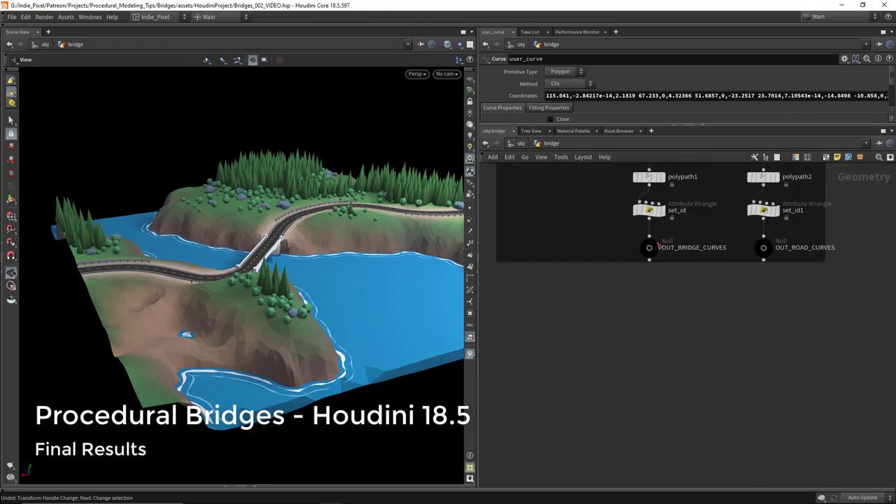
Preview the bridge curve, road curve, terrain and water outputs of the finished bridge network one after another.
click(665, 233)
click(763, 247)
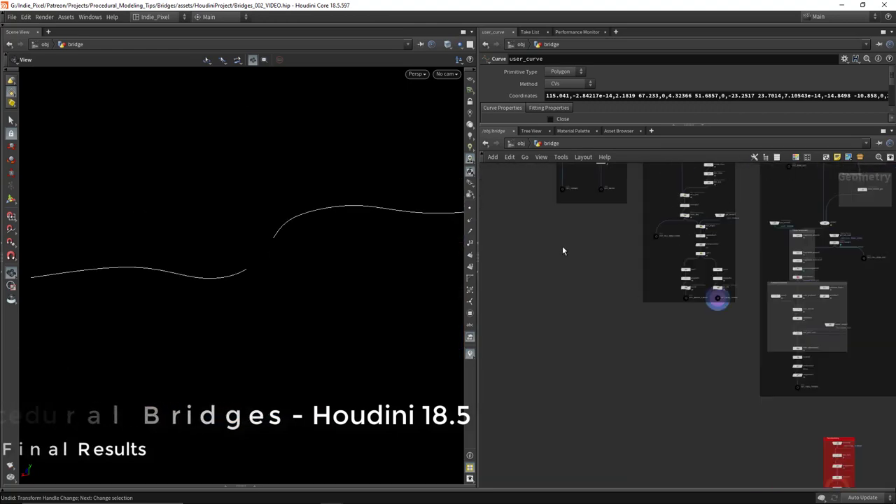
click(564, 265)
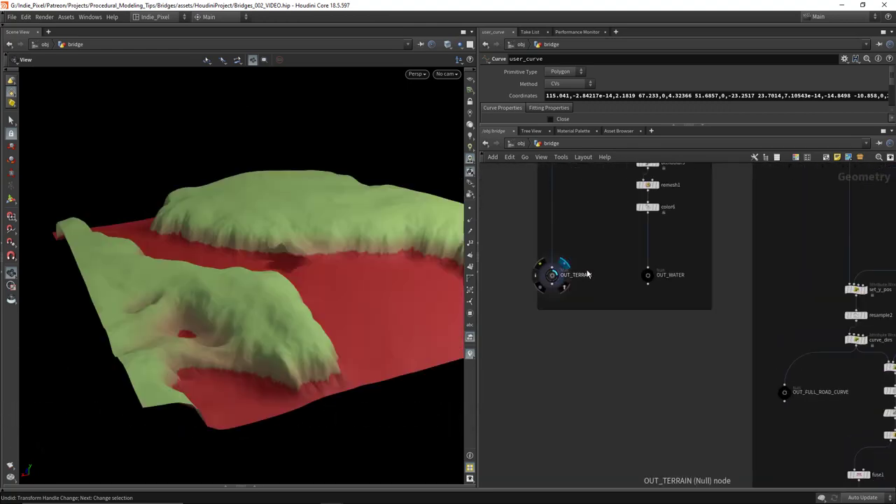
click(659, 266)
scroll(596, 355, down, 3)
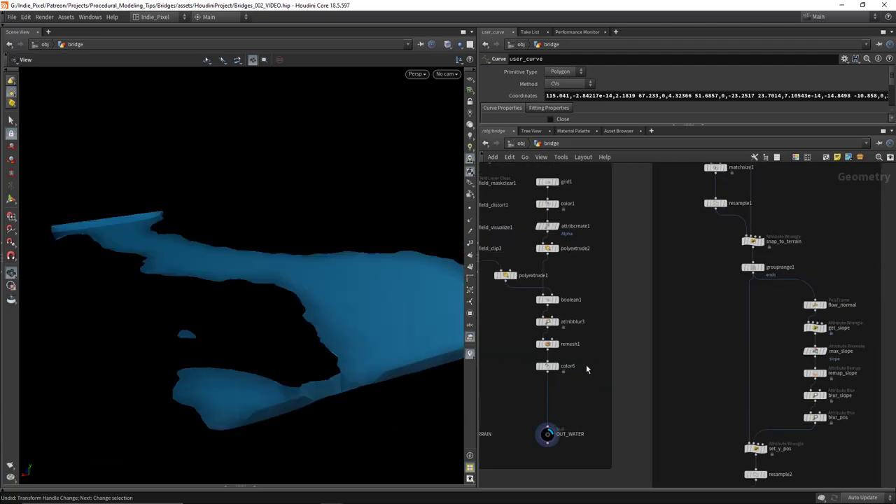
scroll(596, 355, up, 2)
drag(329, 322, 334, 263)
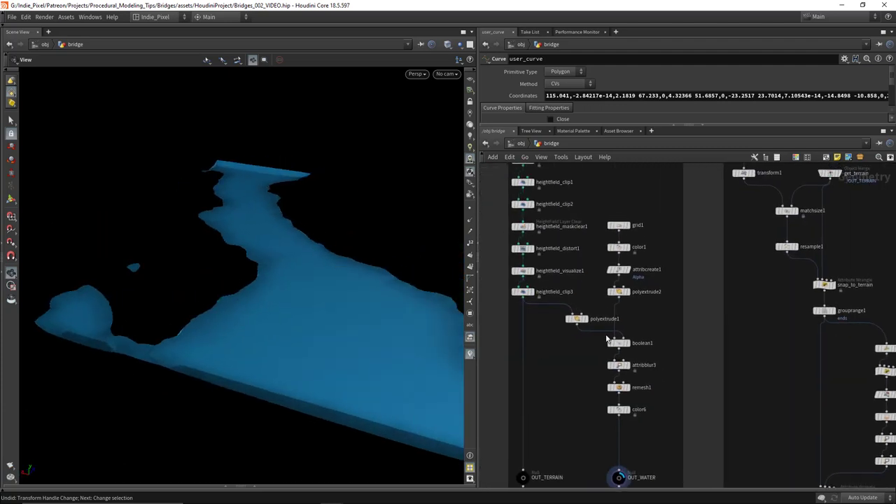
Examine how the water is built by displaying boolean1, polyextrude1, polyextrude2 and color6, including the wireframe.
scroll(625, 340, up, 3)
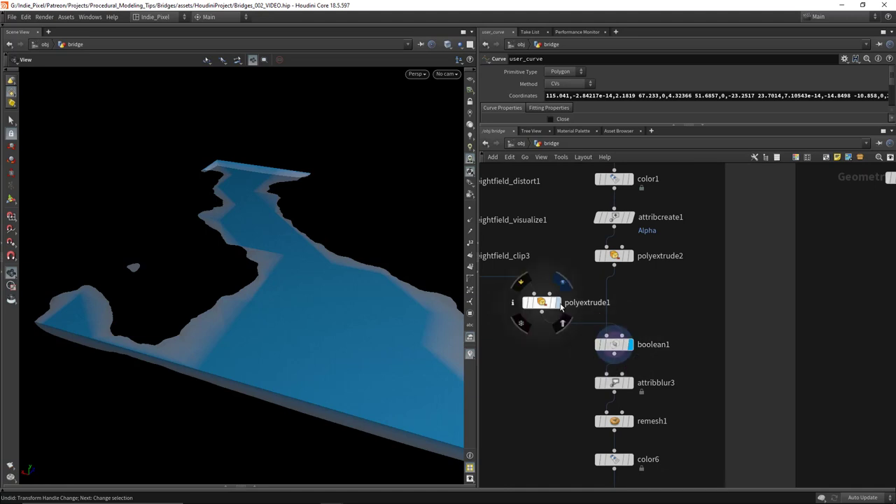
click(555, 302)
click(630, 257)
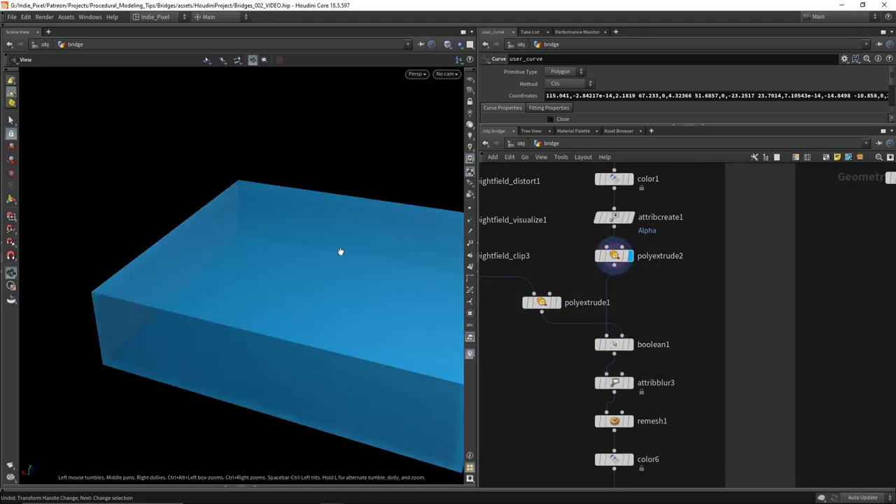
drag(340, 252, 625, 290)
click(630, 344)
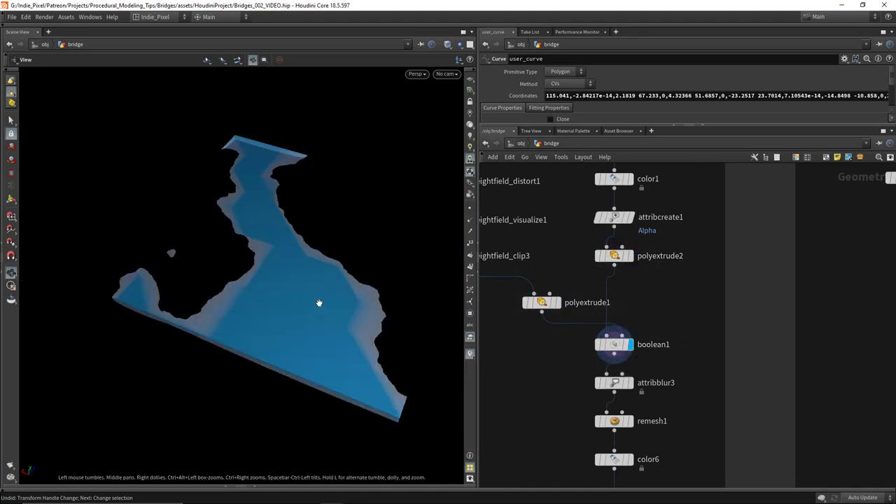
drag(318, 302, 397, 364)
scroll(588, 374, down, 3)
scroll(622, 419, up, 3)
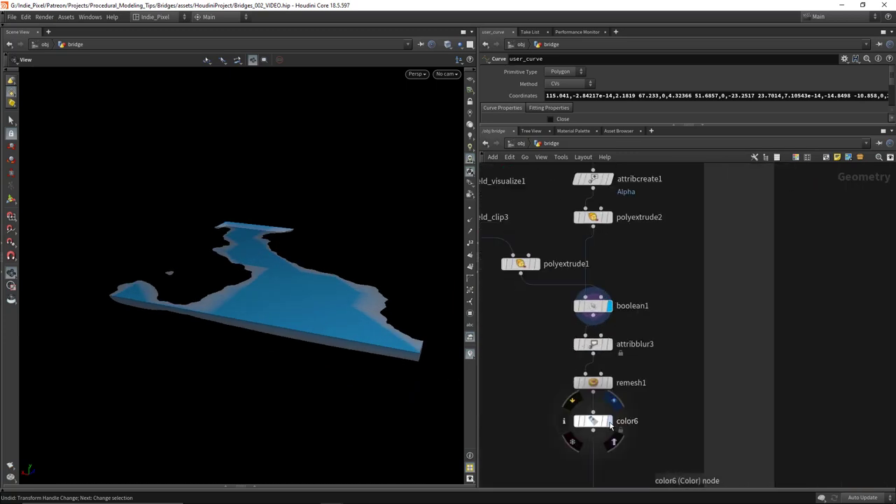
click(606, 421)
mouse_move(346, 301)
mouse_down()
mouse_move(332, 316)
mouse_move(274, 286)
mouse_move(290, 276)
mouse_up()
key(shift+w)
key(shift+w)
Display OUT_FINAL_TERRAIN and examine the colored terrain along the path and riverbed.
scroll(646, 412, down, 5)
scroll(646, 412, up, 5)
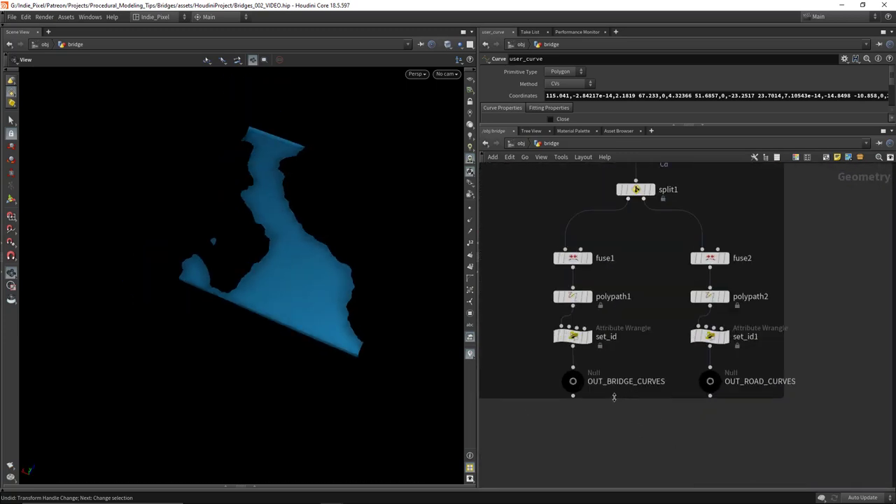
scroll(603, 364, down, 5)
scroll(540, 360, up, 6)
click(554, 343)
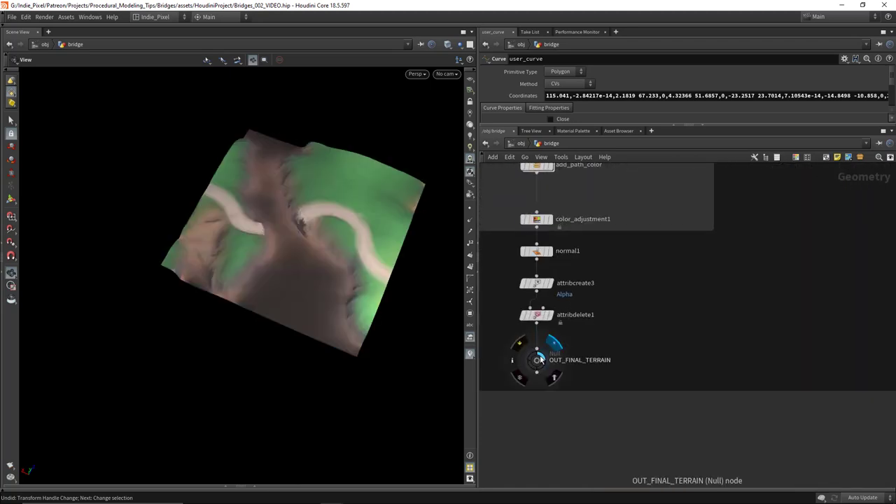
drag(252, 210, 360, 226)
scroll(317, 235, up, 5)
scroll(317, 235, down, 5)
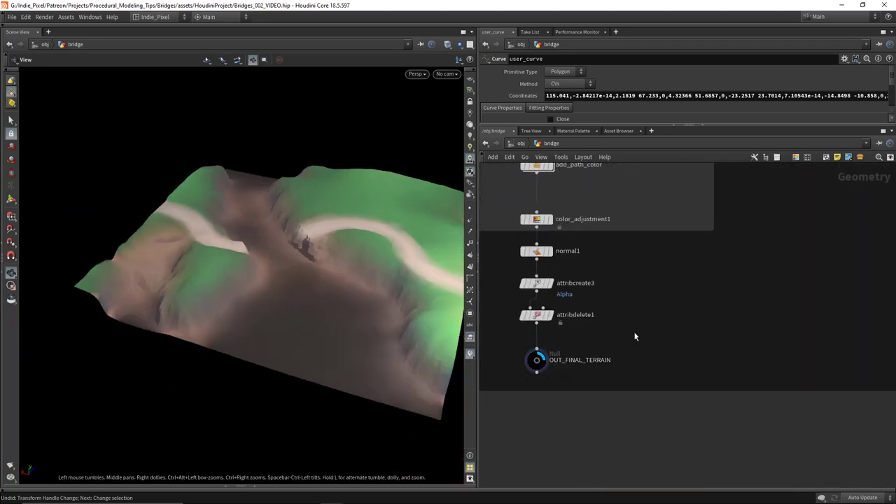
Display OUT_ROAD and examine the road surface with its side and center lines.
scroll(699, 326, down, 4)
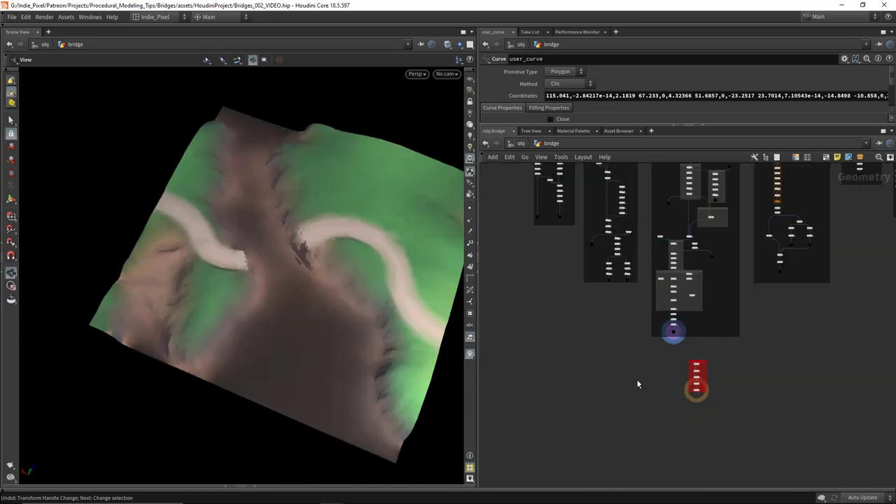
scroll(595, 402, up, 2)
scroll(594, 403, up, 4)
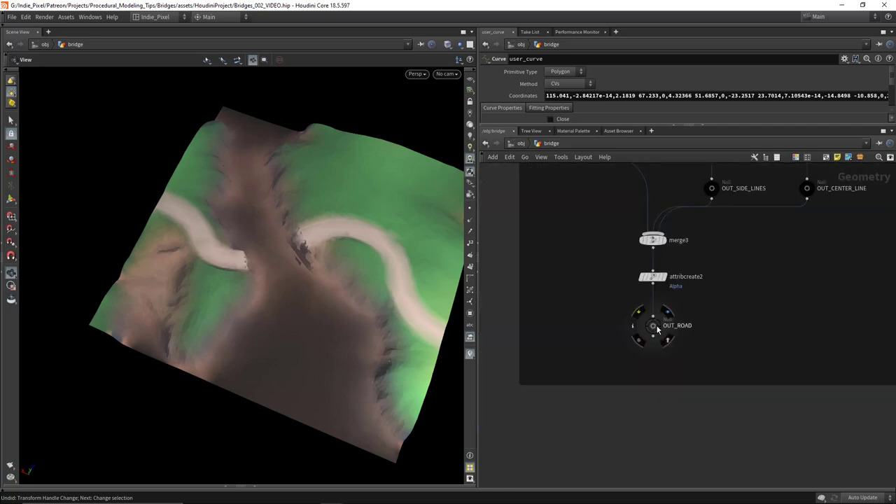
click(667, 313)
drag(336, 266, 130, 314)
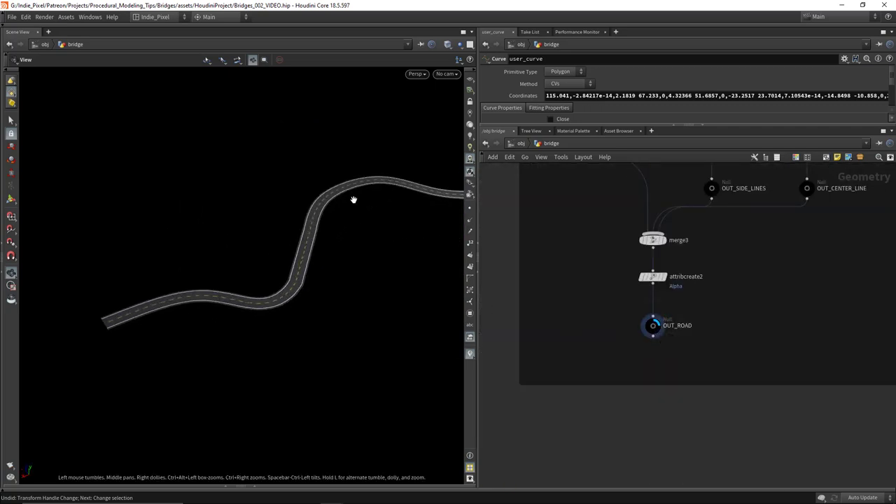
drag(353, 201, 228, 252)
Display measure1 in the Split Small Bridges box and enlarge the parameter area to review its settings.
scroll(660, 370, down, 5)
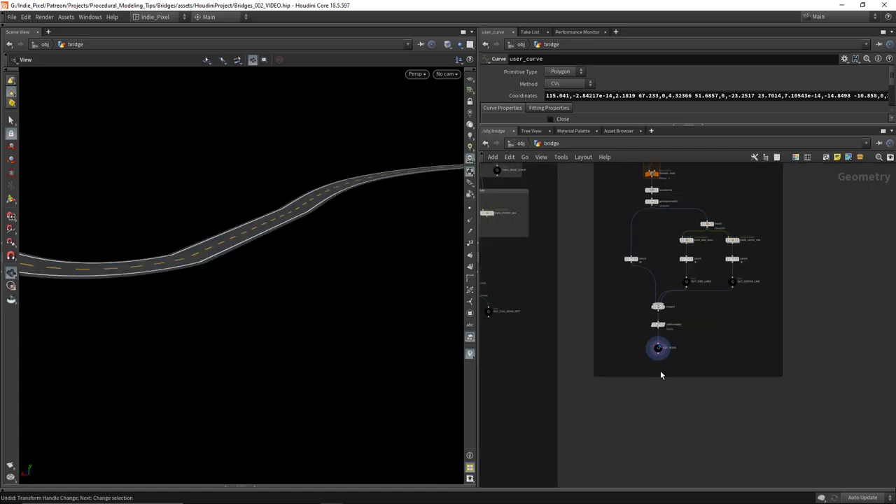
scroll(616, 265, up, 5)
scroll(616, 264, up, 2)
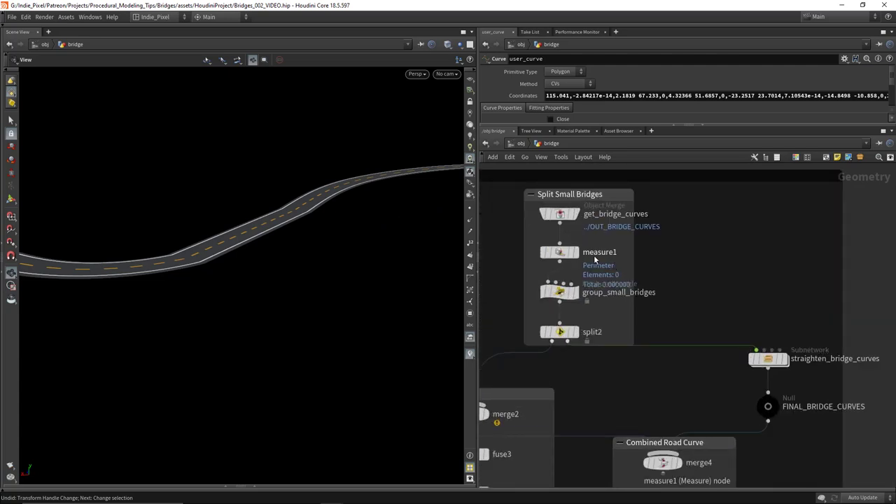
click(576, 255)
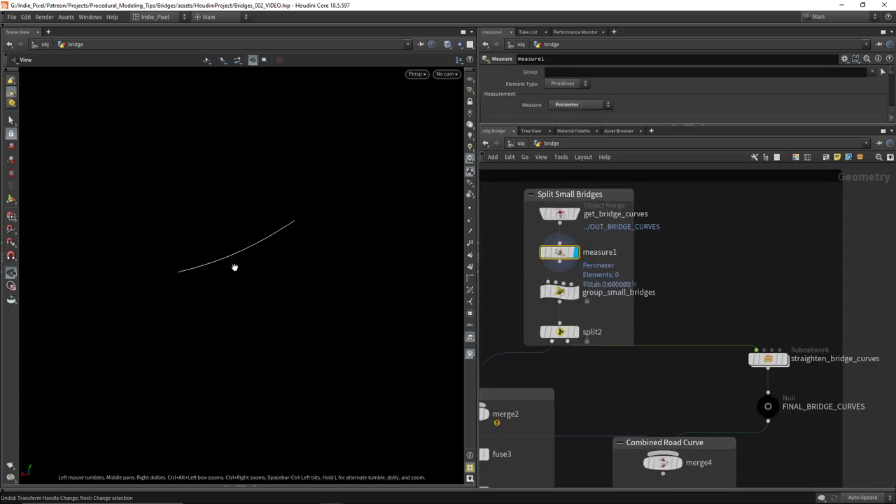
drag(716, 126, 707, 188)
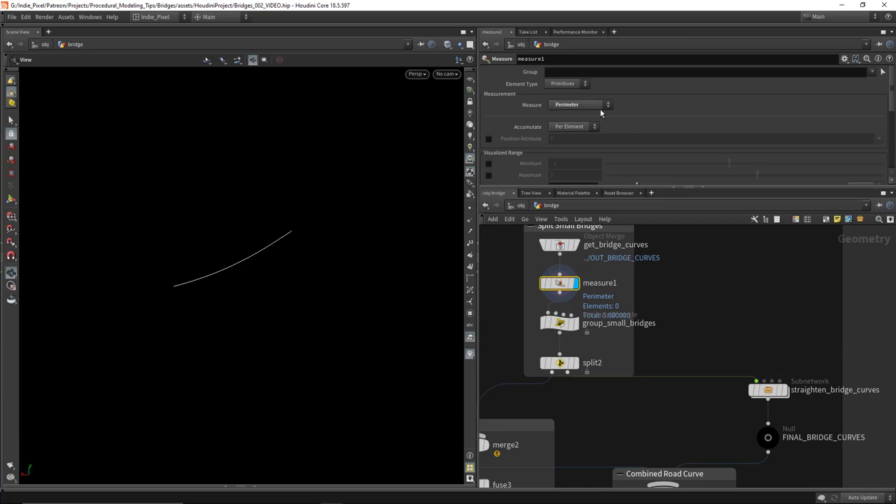
Display group_small_bridges and review its VEXpression and minimum bridge threshold.
click(560, 322)
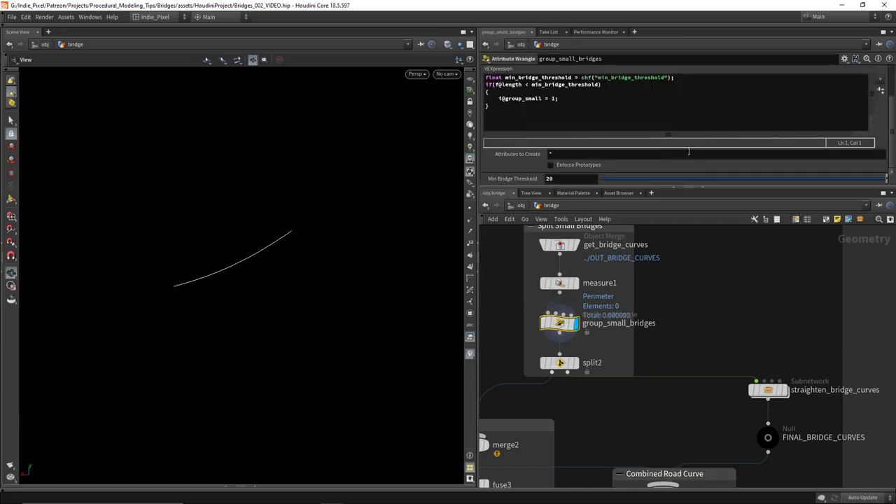
scroll(689, 151, up, 3)
scroll(875, 120, down, 1)
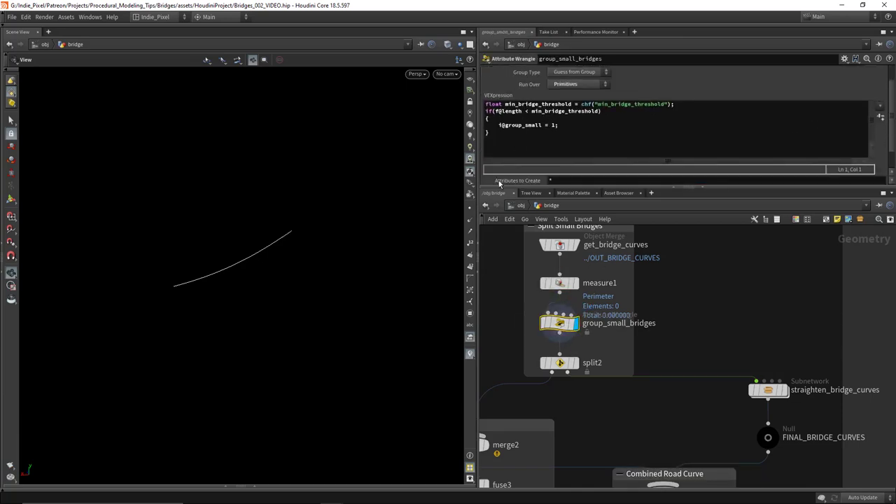
scroll(626, 364, down, 5)
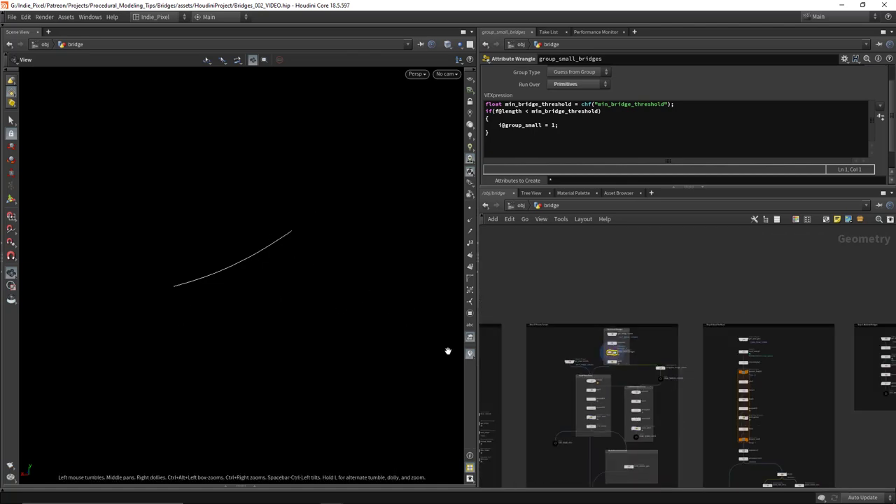
Display OUT_BRIDGES and examine the bridge mesh with its arch, railings and end blocks from several angles.
key(2)
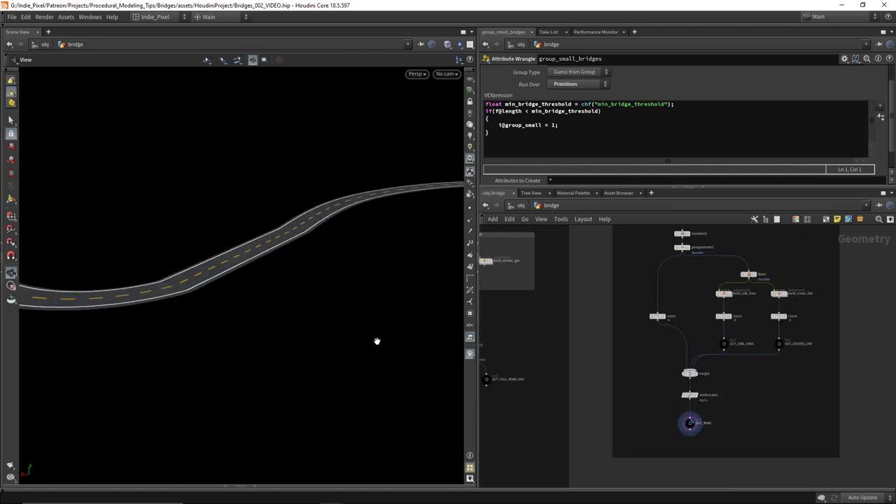
key(1)
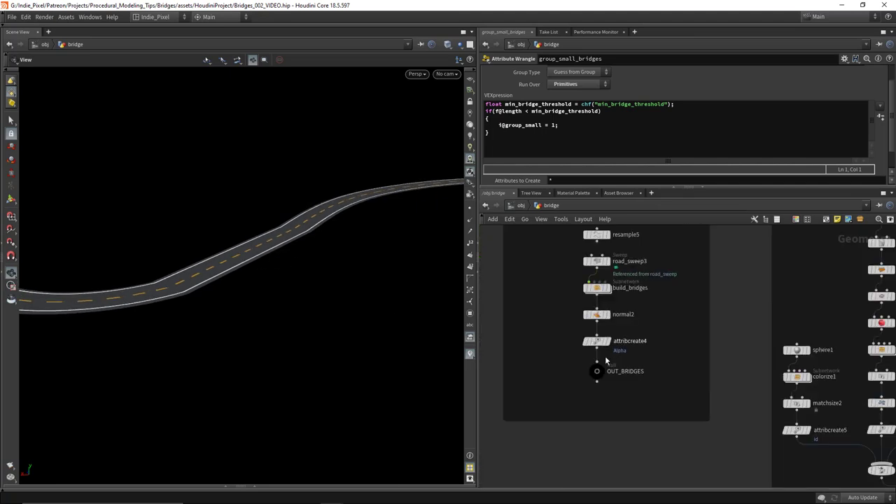
click(604, 376)
drag(252, 245, 118, 253)
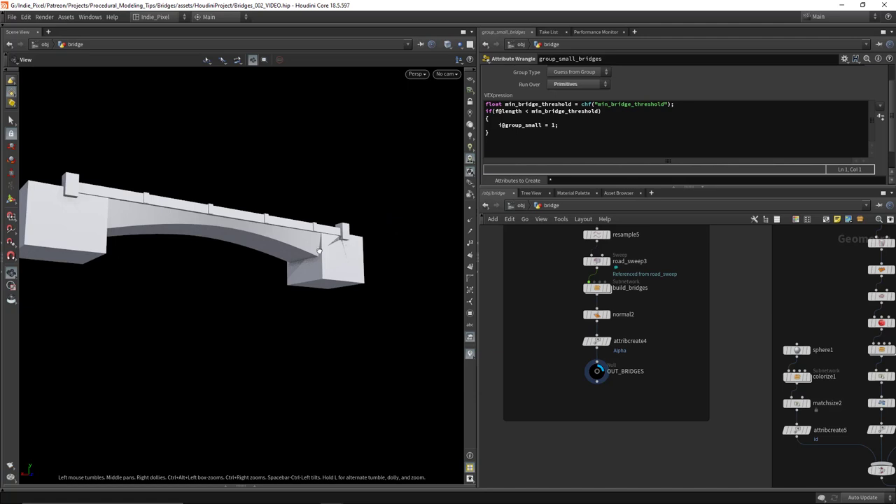
drag(319, 251, 294, 266)
key(h)
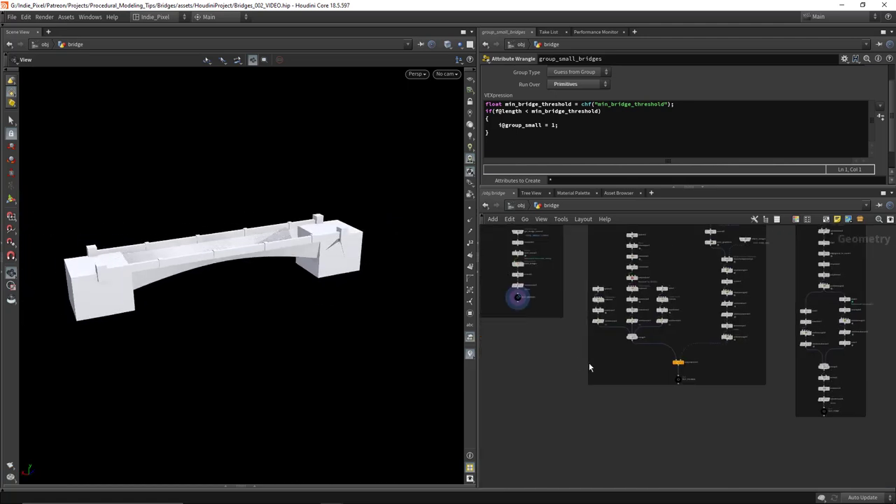
Display OUT_FOLIAGE to inspect the trees, bushes and rocks, and display scatter1 to view the points behind them.
scroll(616, 364, up, 5)
click(630, 376)
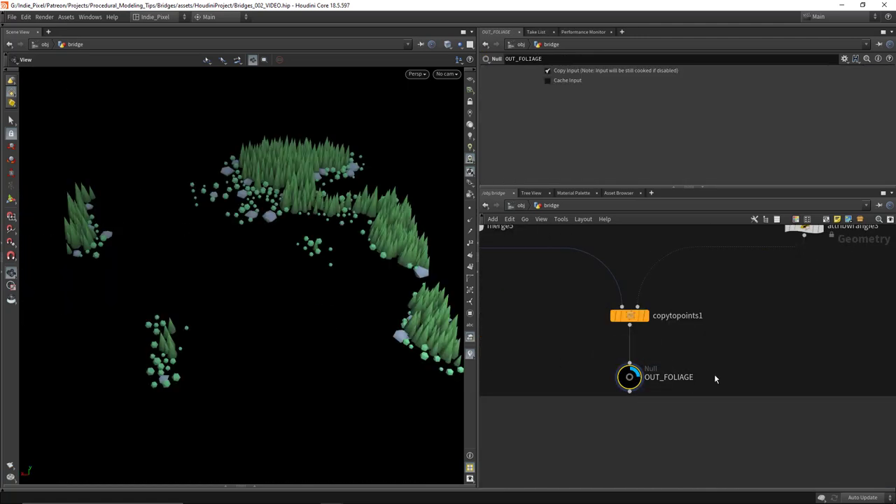
scroll(715, 375, down, 4)
scroll(696, 402, up, 6)
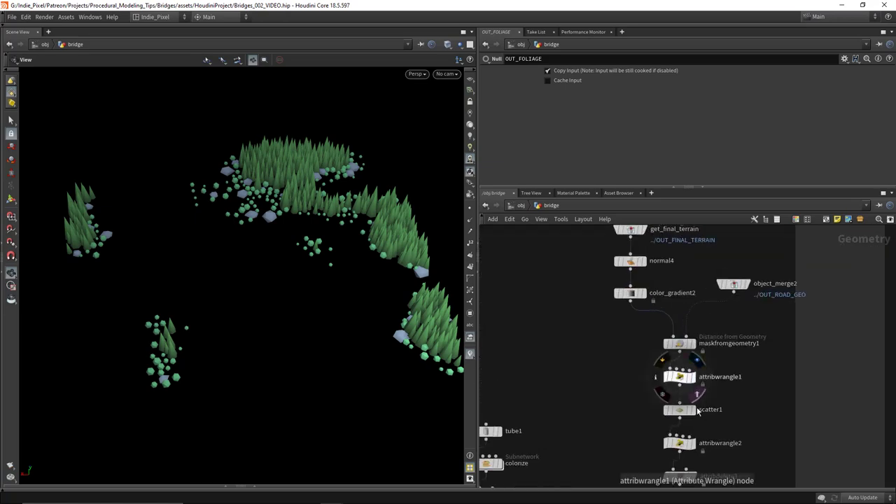
click(695, 410)
scroll(698, 345, down, 6)
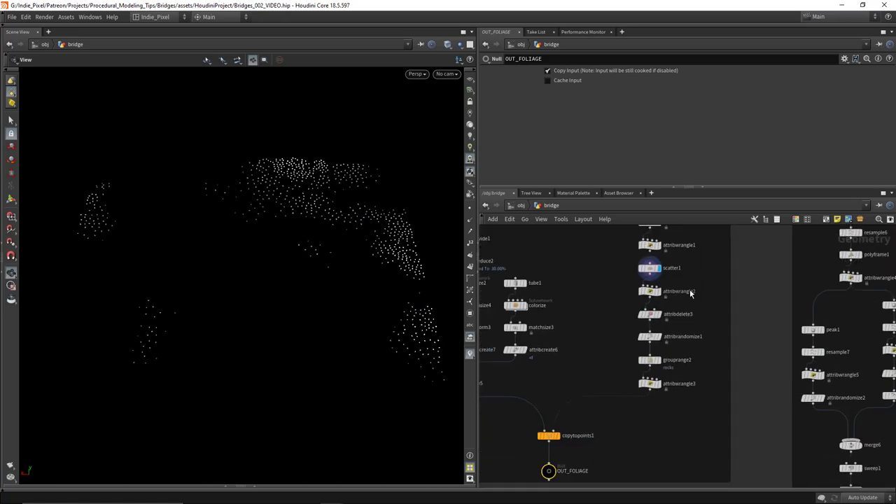
Display get_final_terrain, color_gradient2 and maskfromgeometry1 in turn and review the road distance mask settings.
scroll(628, 289, up, 5)
click(576, 274)
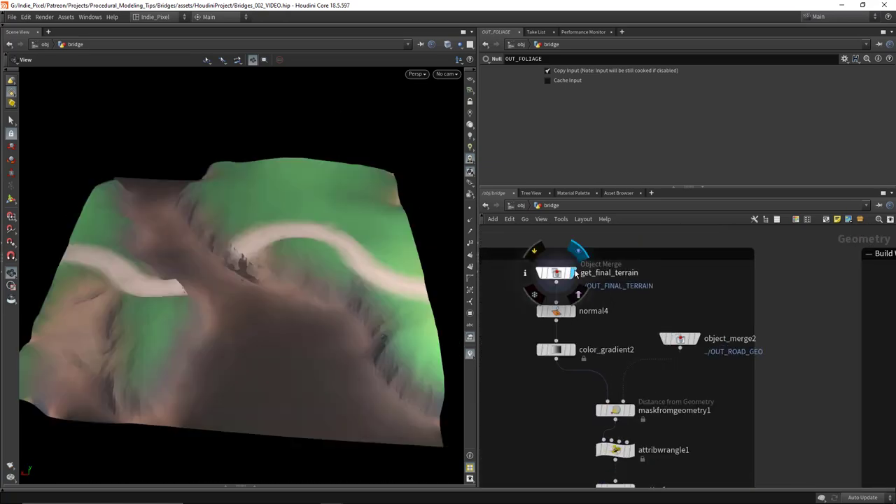
click(570, 349)
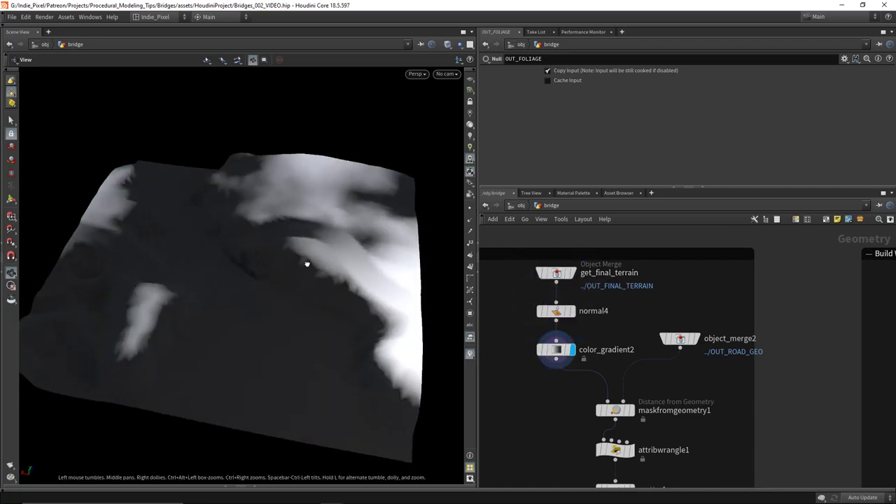
click(632, 411)
middle_drag(632, 411, 645, 371)
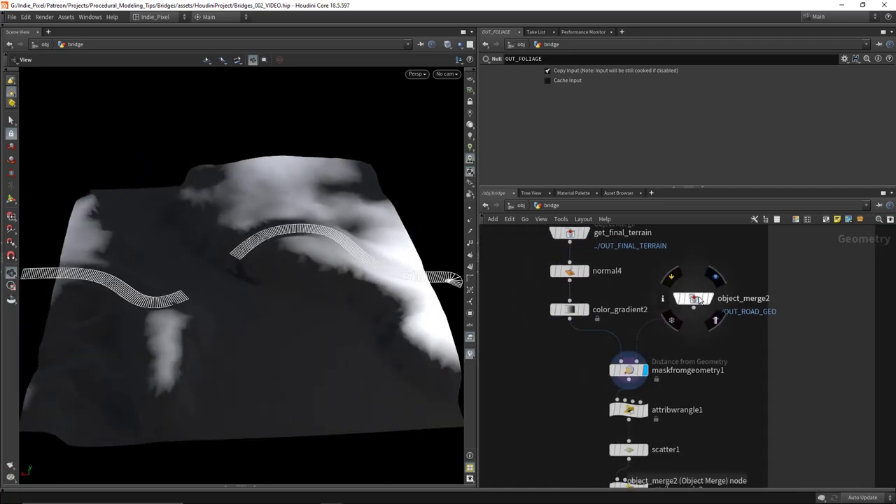
drag(692, 304, 636, 362)
click(629, 370)
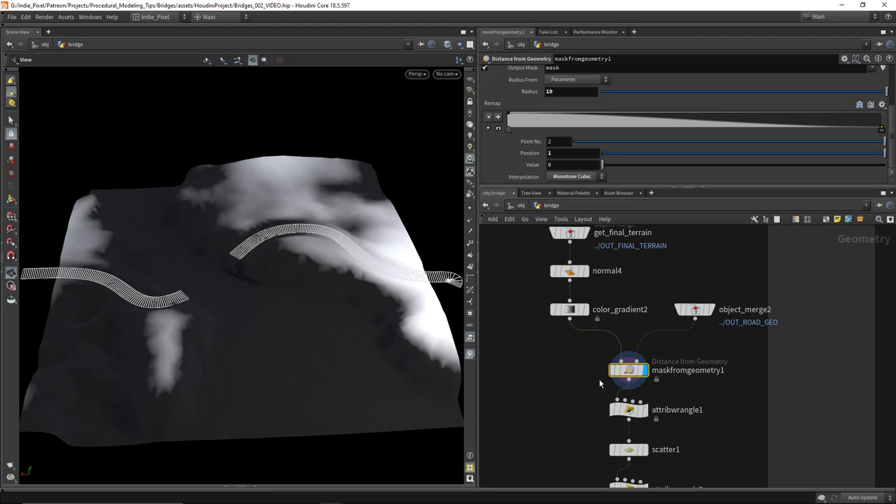
Display attribwrangle1 and scatter1, and review the scatter's density attribute, total count and relax settings.
click(643, 409)
middle_drag(696, 418, 696, 317)
click(644, 348)
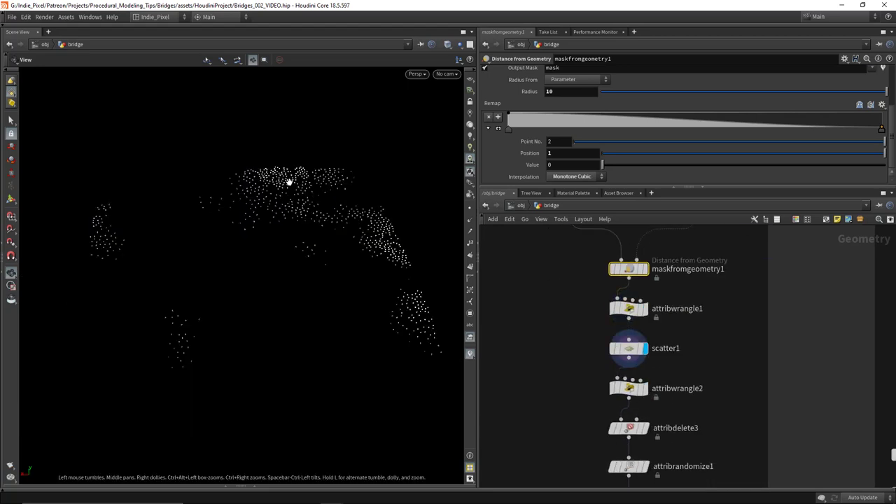
click(629, 348)
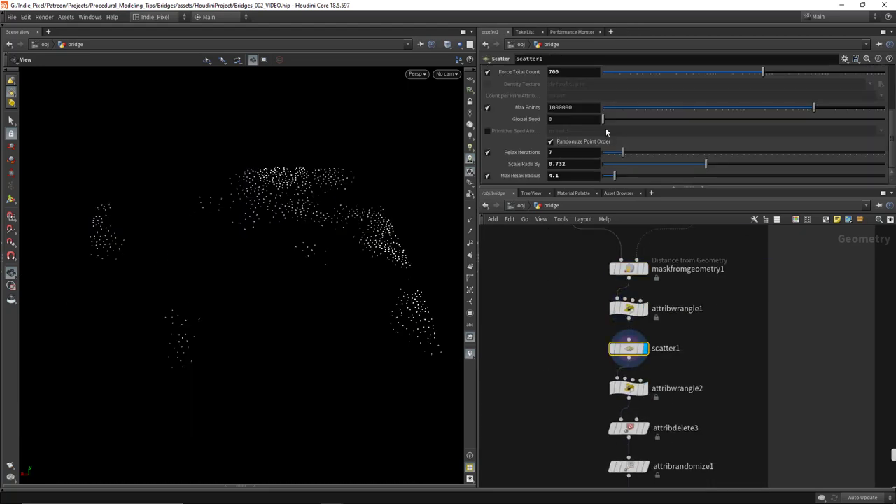
scroll(607, 137, up, 5)
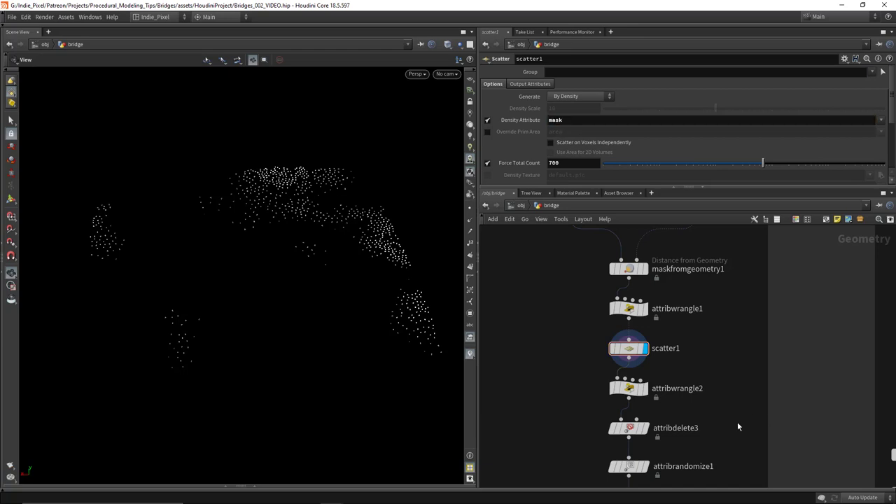
Display OUT_FOLIAGE again to view the foliage copied onto the scattered points.
scroll(737, 422, down, 5)
scroll(603, 392, up, 5)
click(611, 419)
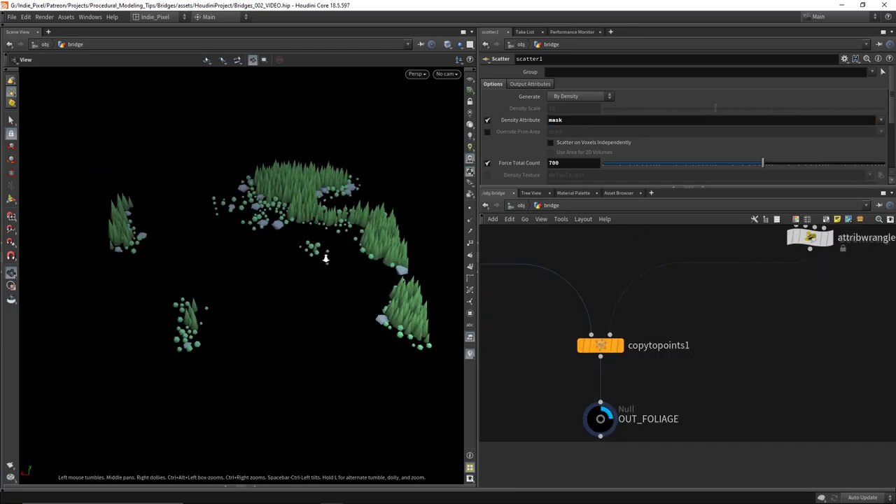
Display OUT_FOAM and examine the foam strips along the water's edge from above.
scroll(640, 368, down, 5)
scroll(610, 381, up, 5)
click(613, 401)
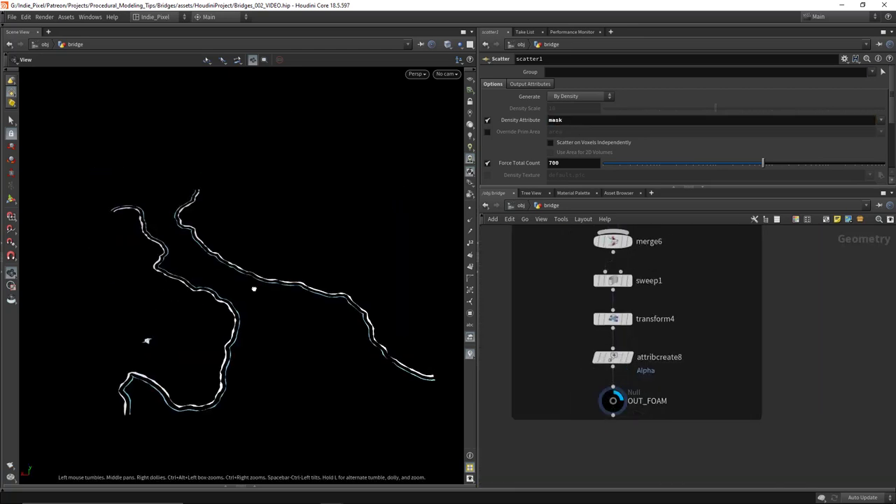
drag(255, 289, 189, 163)
Find the boolean1 node in the terrain network and review its A-B Seams edge group output.
scroll(602, 336, down, 5)
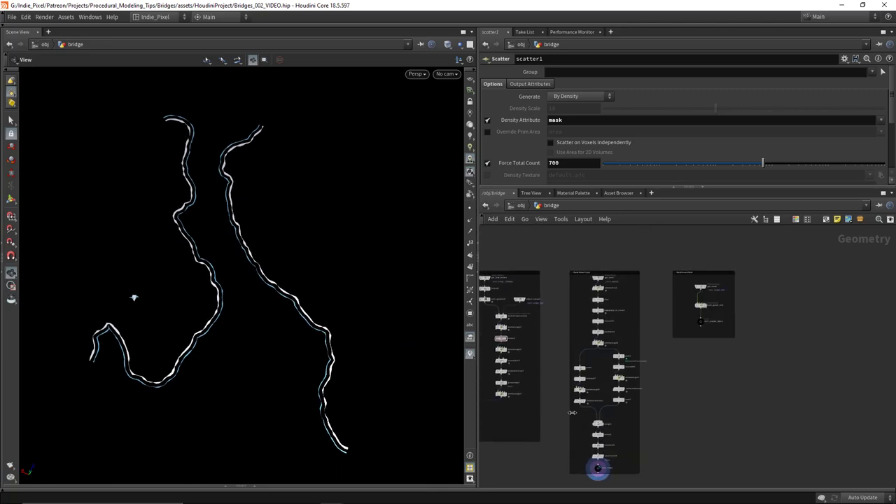
scroll(582, 307, up, 4)
scroll(581, 303, down, 5)
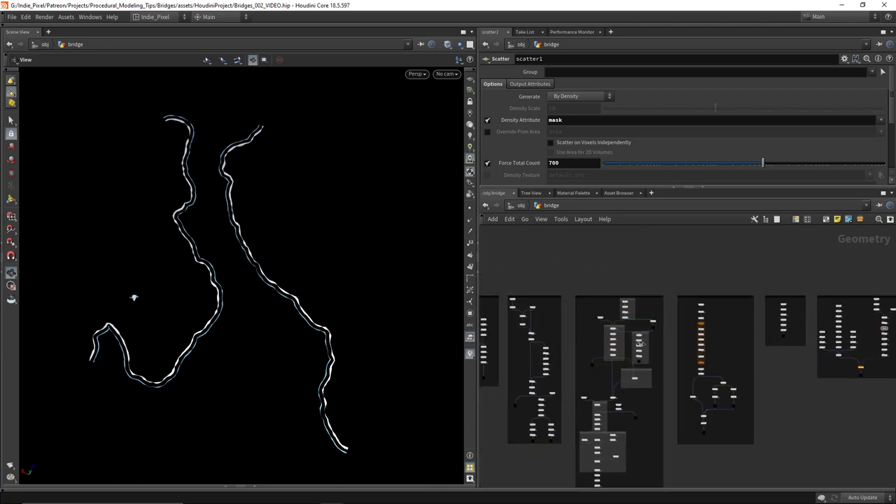
scroll(603, 310, up, 2)
scroll(603, 311, up, 4)
click(568, 353)
scroll(667, 137, down, 3)
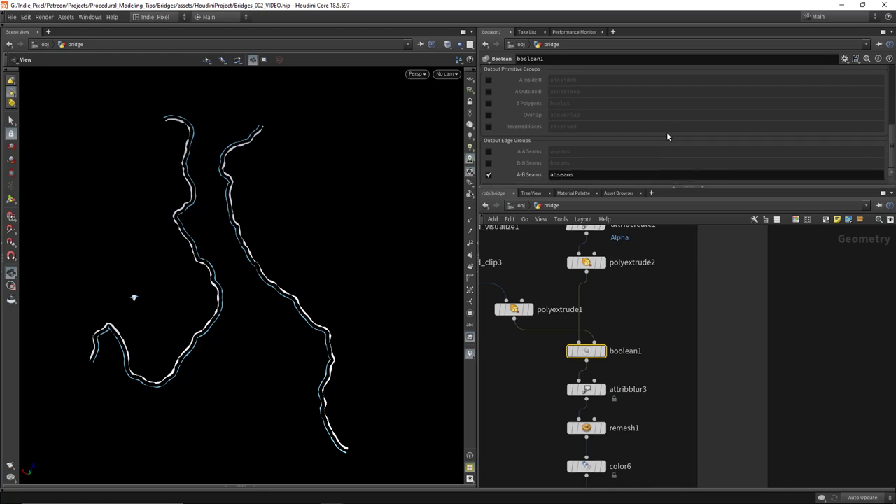
Display get_water, attribdelete4 and clip1 in the Build Water Foam box to follow how the water surface is prepared.
scroll(770, 301, down, 6)
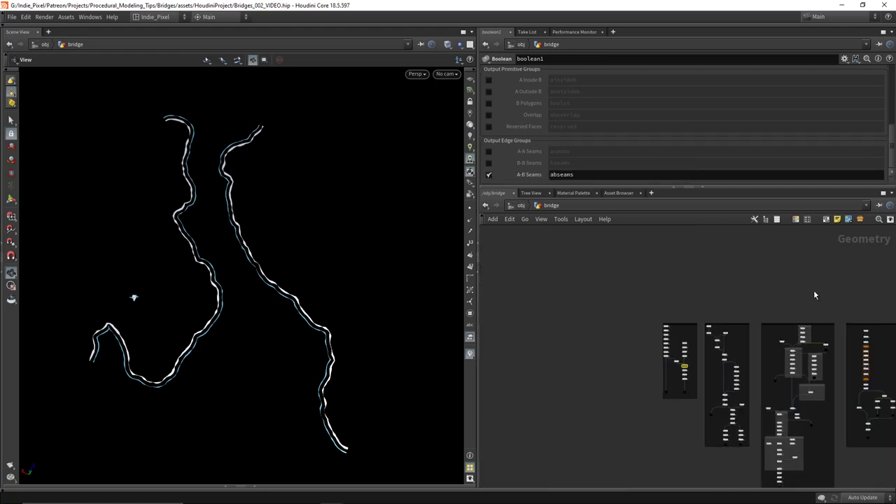
middle_drag(814, 294, 724, 311)
scroll(795, 317, up, 3)
scroll(770, 308, up, 4)
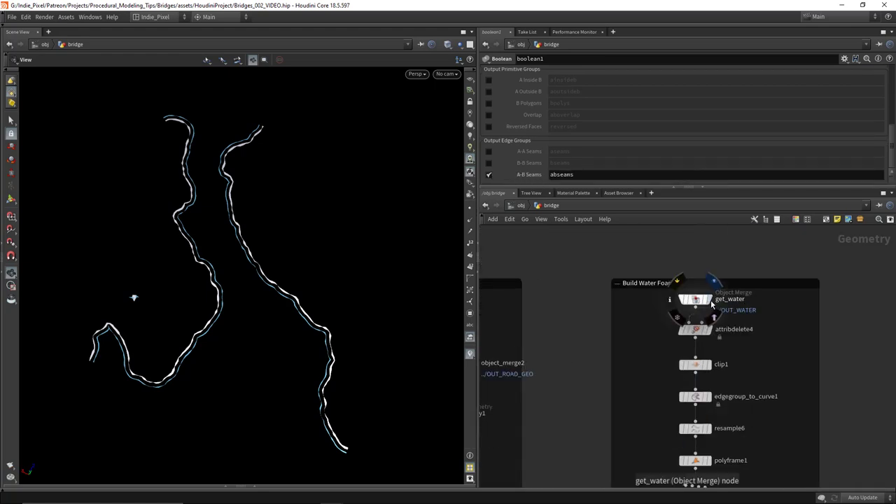
click(712, 302)
click(710, 329)
click(711, 364)
Display edgegroup_to_curve1, review its abseams group setting and examine the extracted shoreline curves.
scroll(676, 333, up, 3)
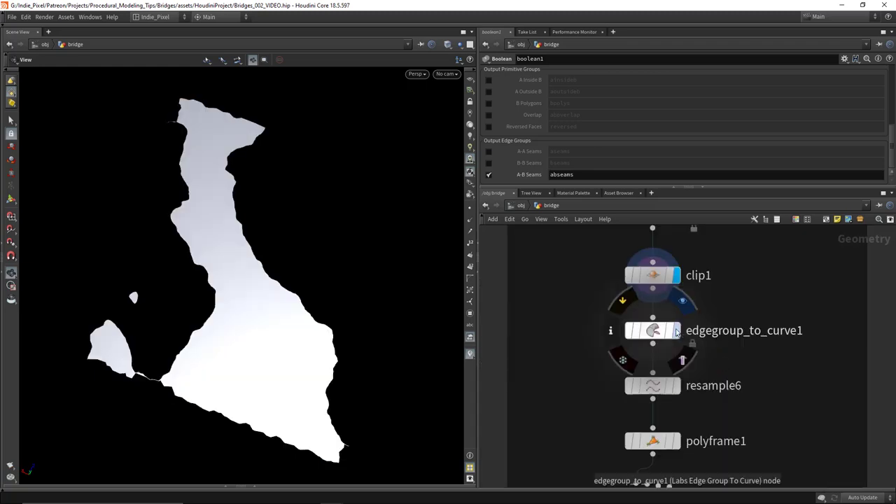
click(676, 332)
click(653, 331)
drag(345, 311, 346, 364)
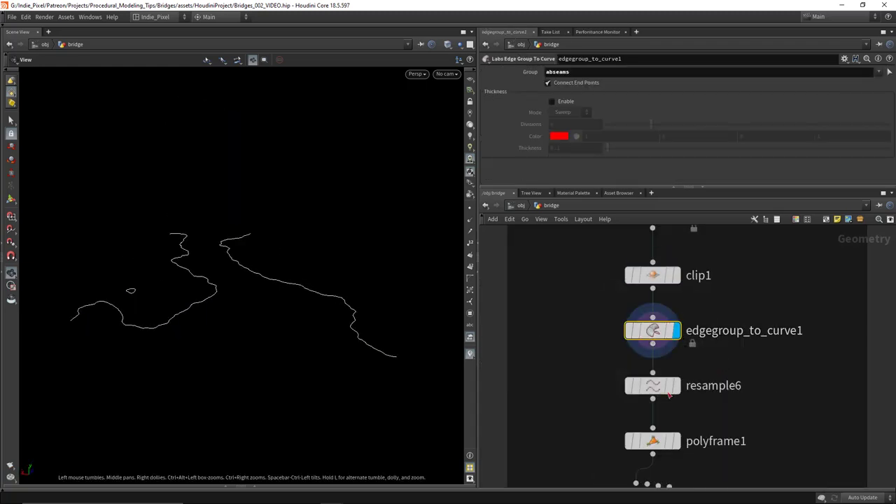
Display merge6 and sweep1 and examine the swept foam strips along the shoreline up close.
scroll(732, 429, down, 4)
scroll(638, 359, up, 3)
scroll(651, 360, up, 2)
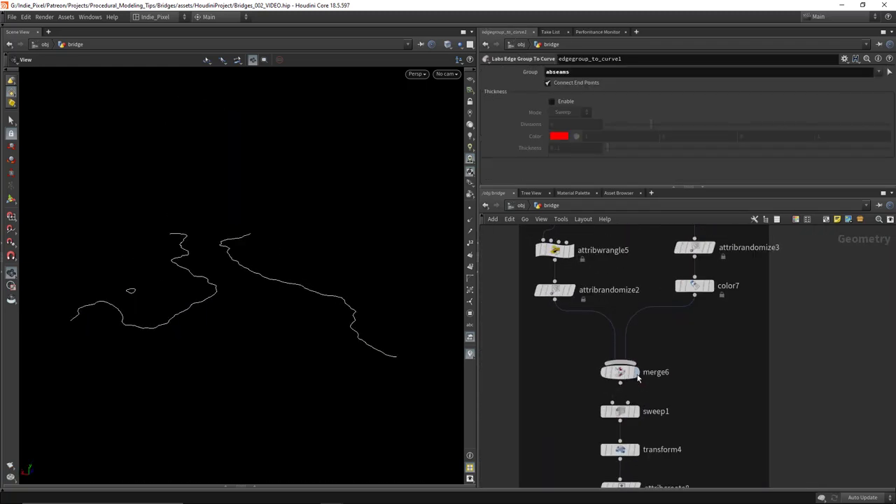
click(637, 371)
click(651, 343)
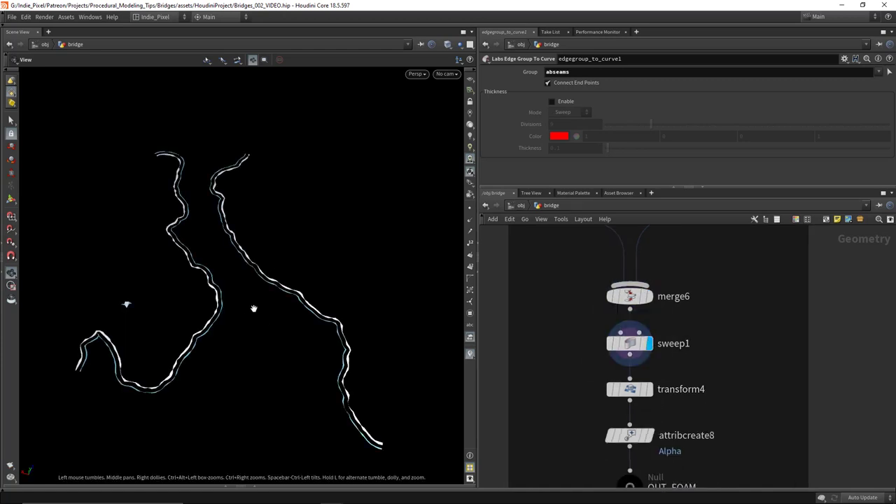
scroll(338, 283, up, 3)
scroll(343, 289, down, 2)
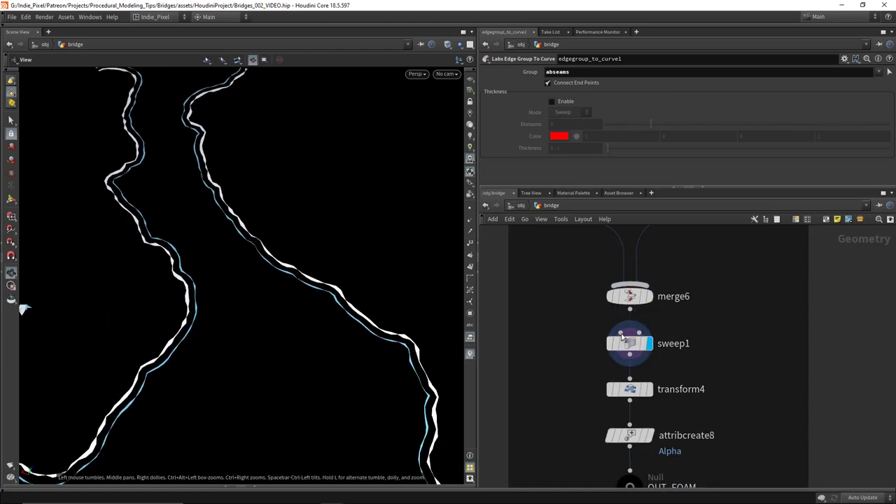
Display OUT_GUARD_RAILS and examine the guard rail pieces.
middle_drag(746, 382, 673, 490)
scroll(707, 314, down, 3)
scroll(689, 310, up, 4)
scroll(689, 308, down, 4)
scroll(763, 261, up, 4)
click(745, 269)
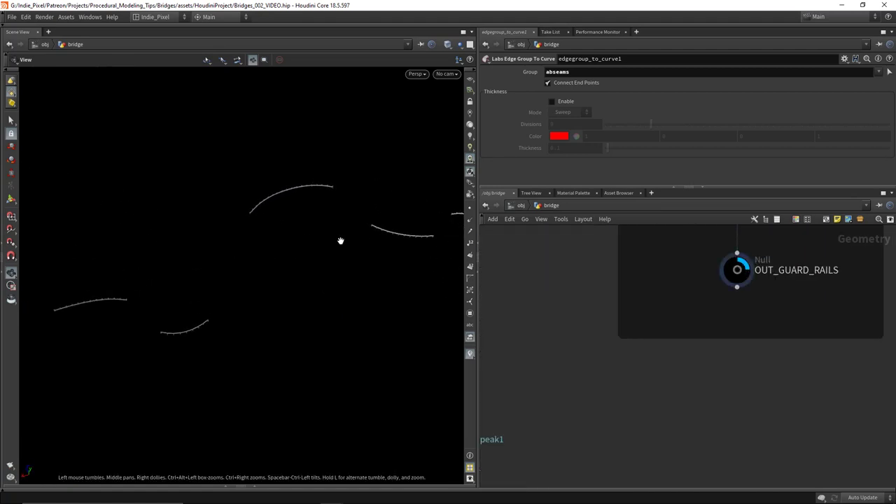
Display output0 and examine the complete scene with terrain, water, road, bridge and foliage.
scroll(609, 340, down, 4)
scroll(708, 325, up, 2)
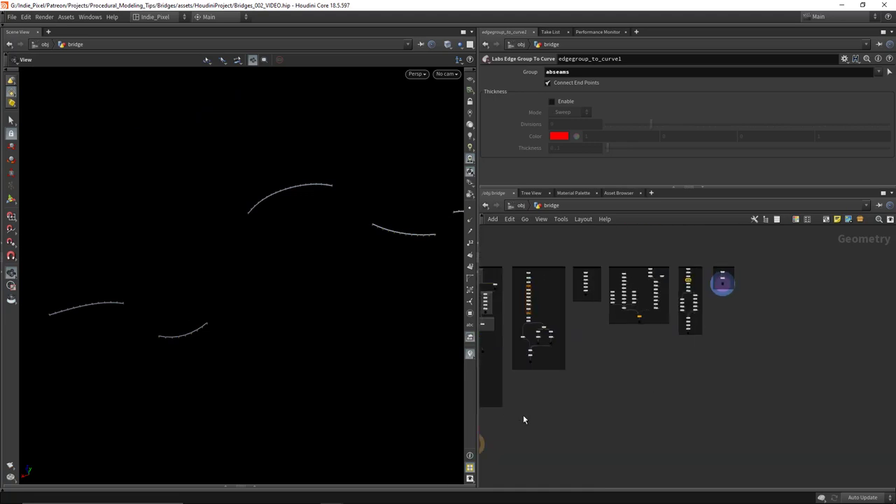
scroll(524, 419, up, 3)
click(560, 372)
drag(304, 310, 329, 245)
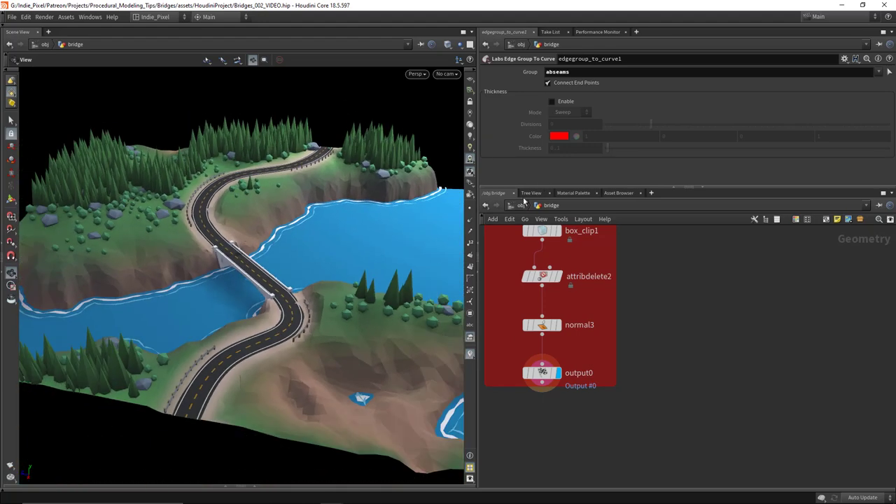
Switch to the stage network, widen the viewport and examine the scene in the Karma render view.
click(525, 206)
click(525, 206)
click(556, 275)
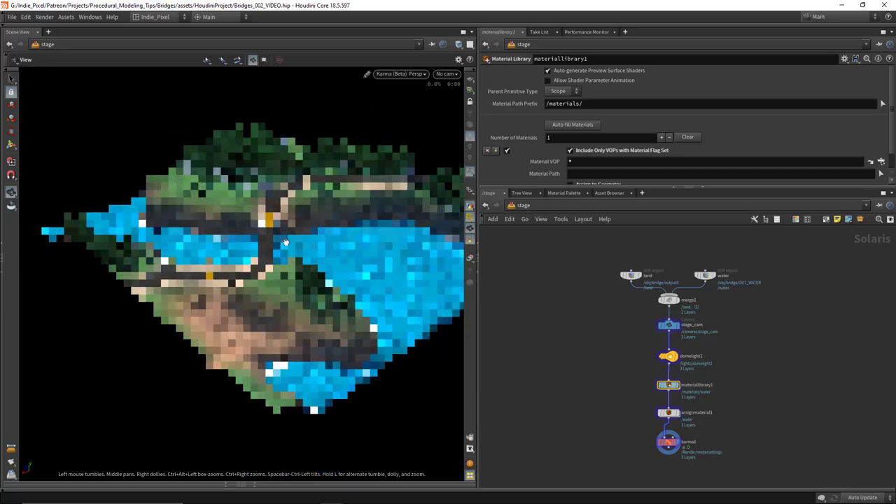
drag(478, 266, 560, 266)
drag(331, 268, 334, 262)
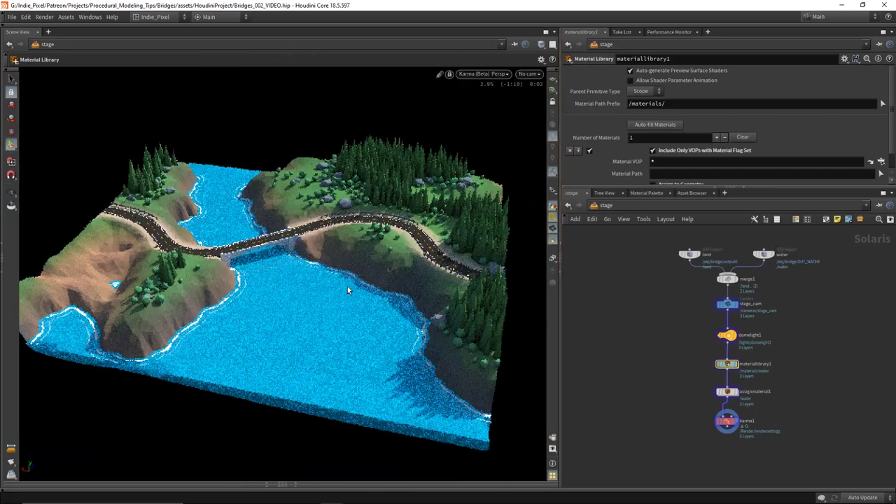